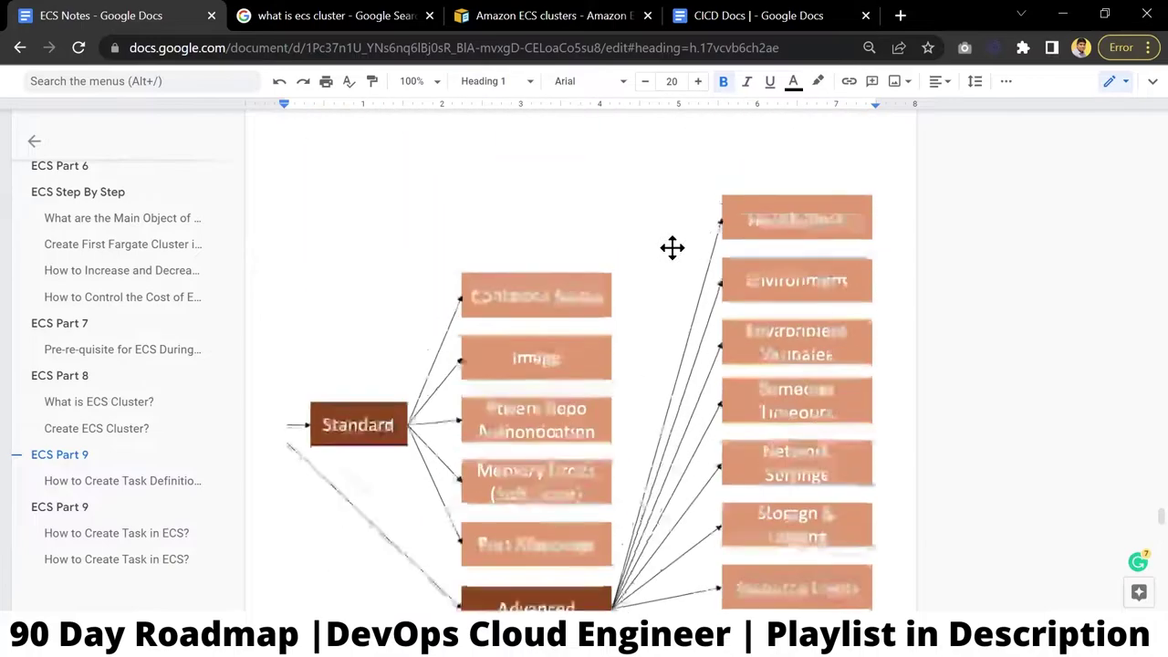
scroll(672, 246, "up", 10)
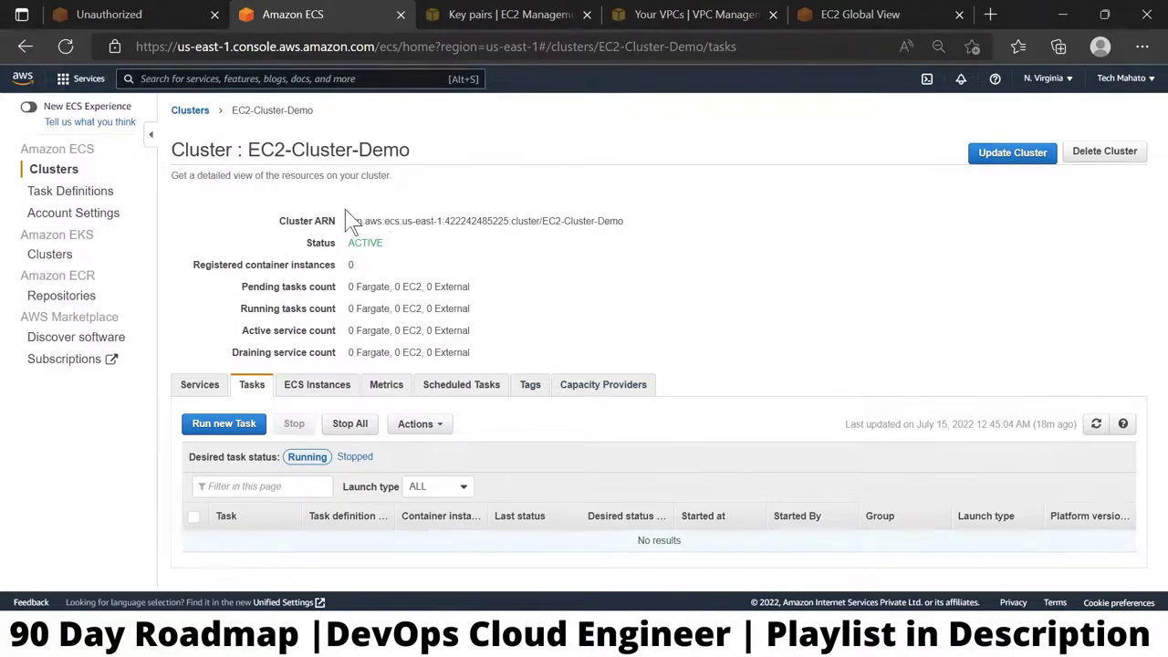
Step: Start a new ECS task definition with the Fargate launch type compatibility
left_click(79, 199)
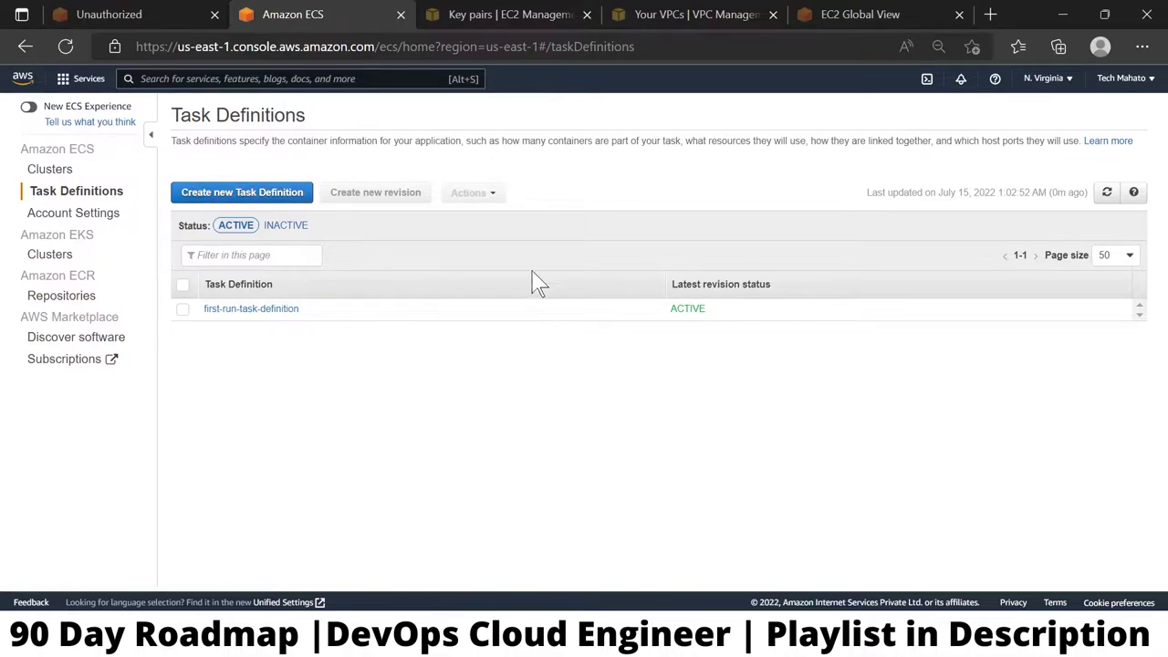
left_click(218, 196)
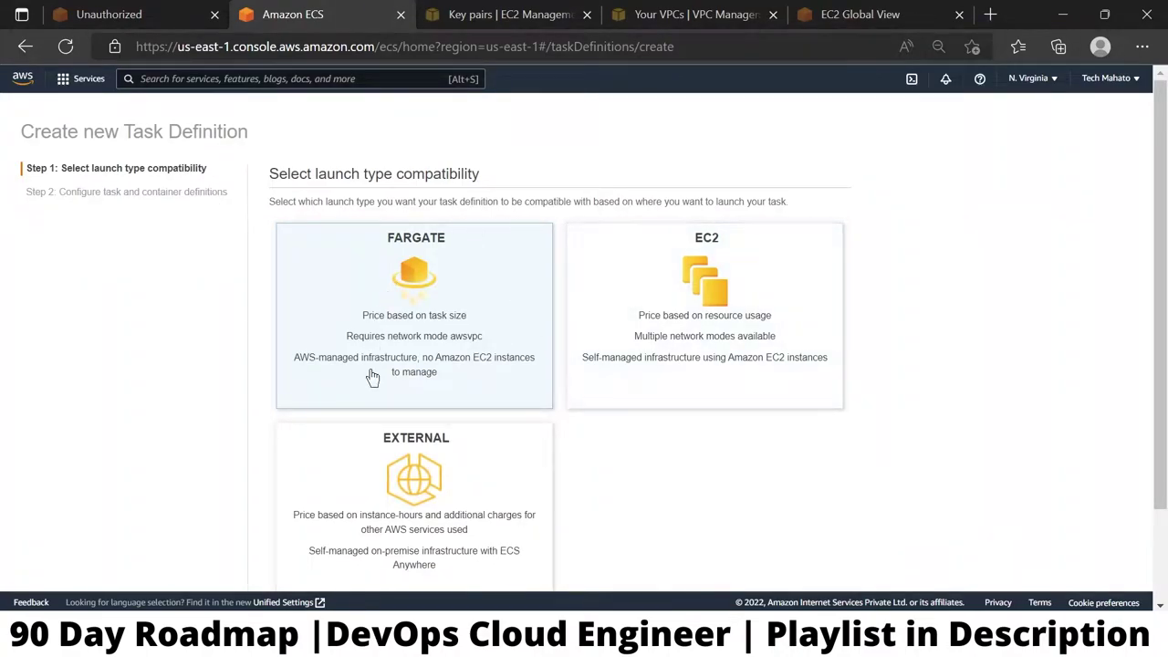
scroll(463, 339, "down", 1)
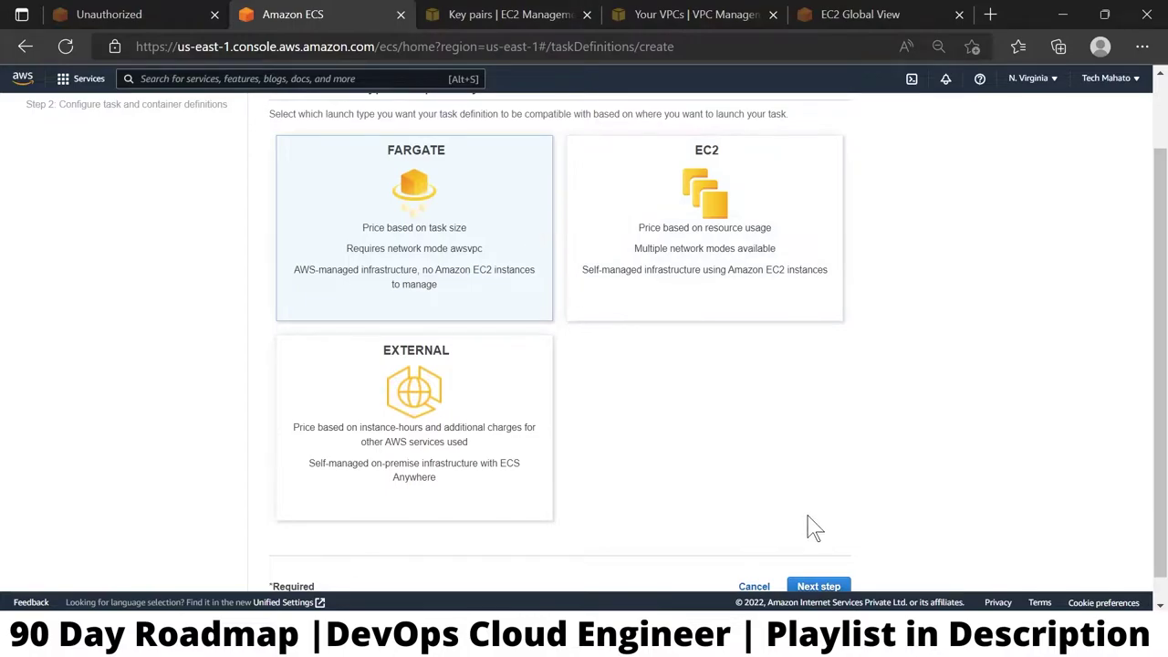
scroll(808, 530, "down", 1)
left_click(819, 560)
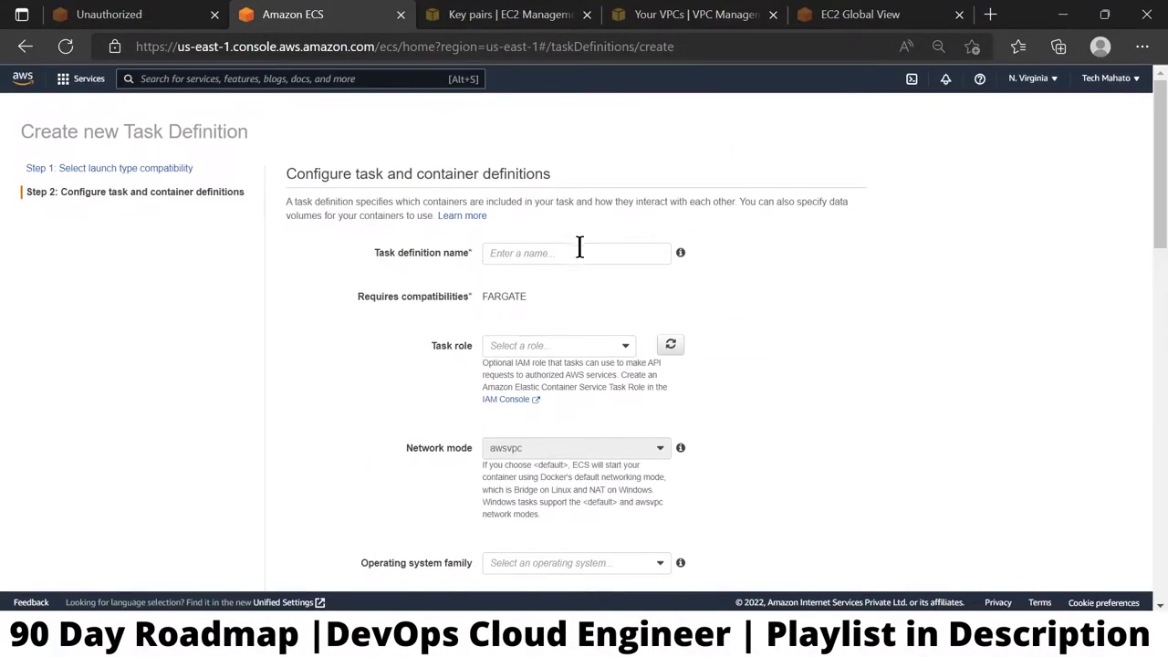
Step: Name the task definition TaskD-Fargate-Demo and assign ecsTaskExecutionRole as its task role
left_click(562, 249)
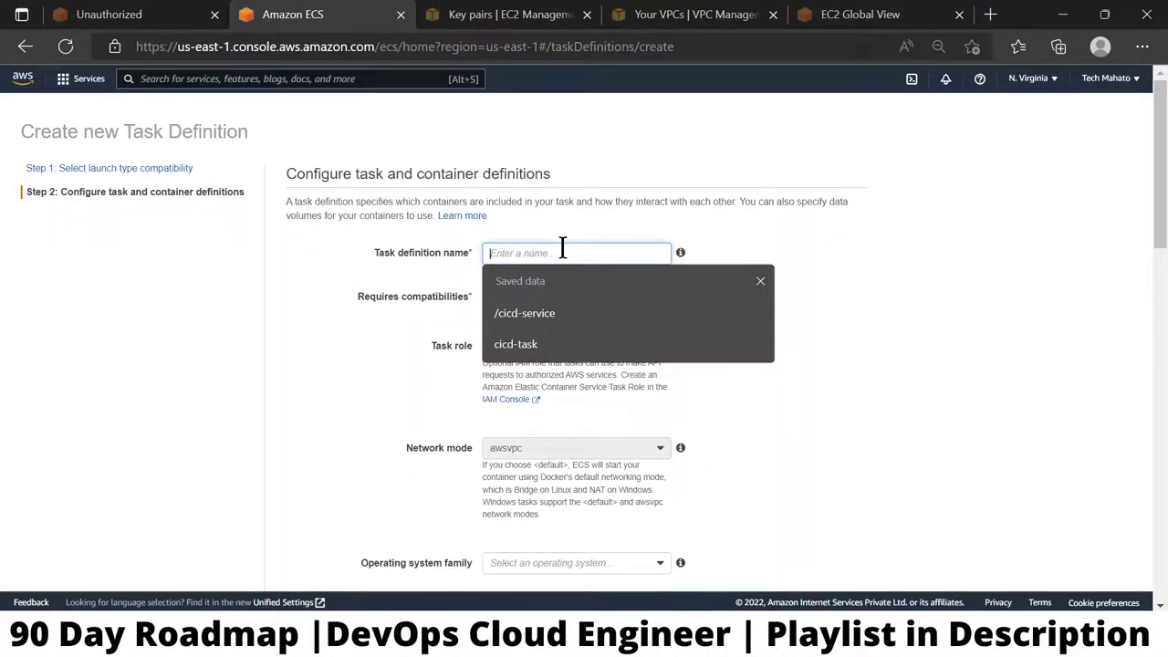
type("TaskD-")
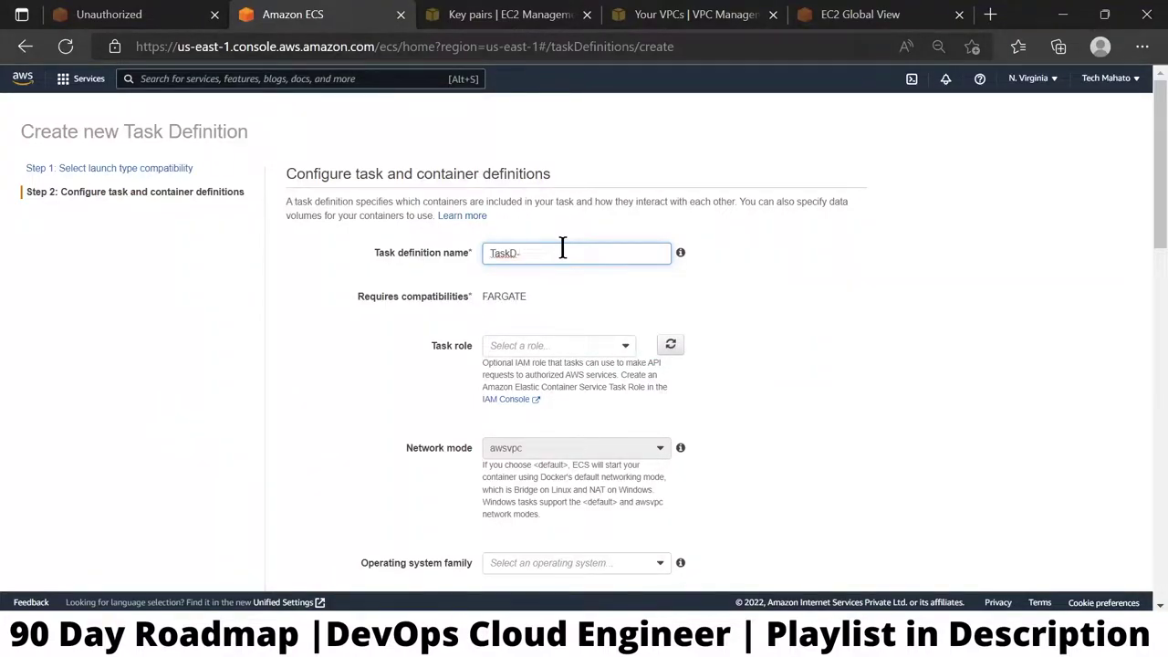
type("Fargate-Demo")
left_click(577, 347)
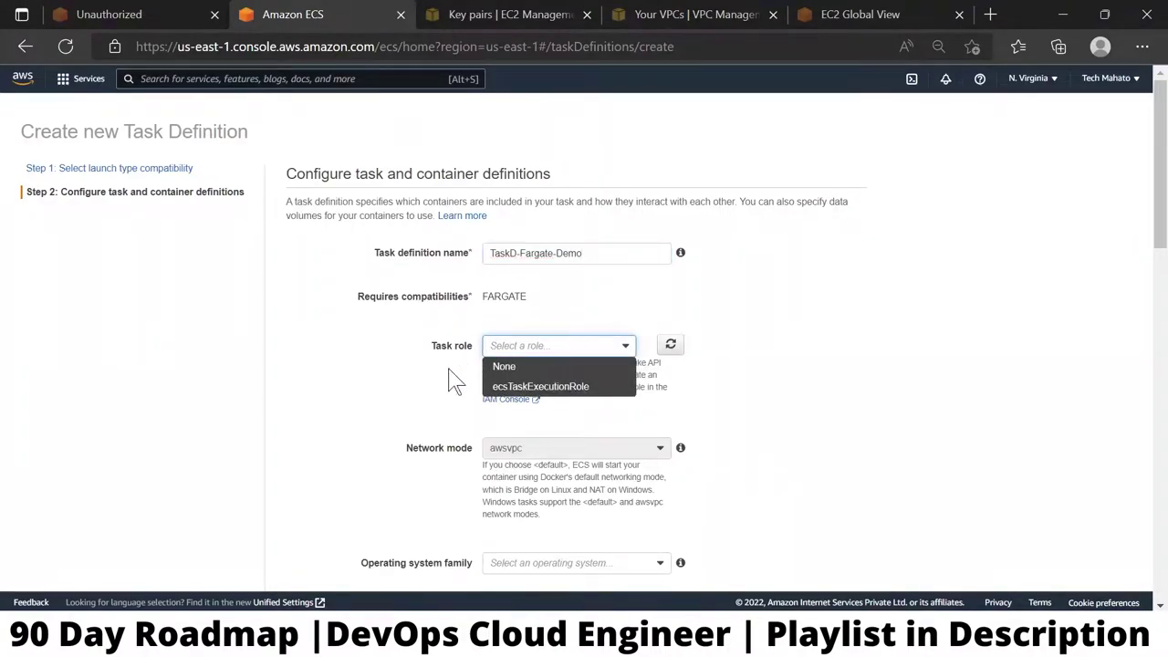
left_click(524, 389)
Step: Set the task definition's operating system family to Linux
scroll(527, 393, "down", 2)
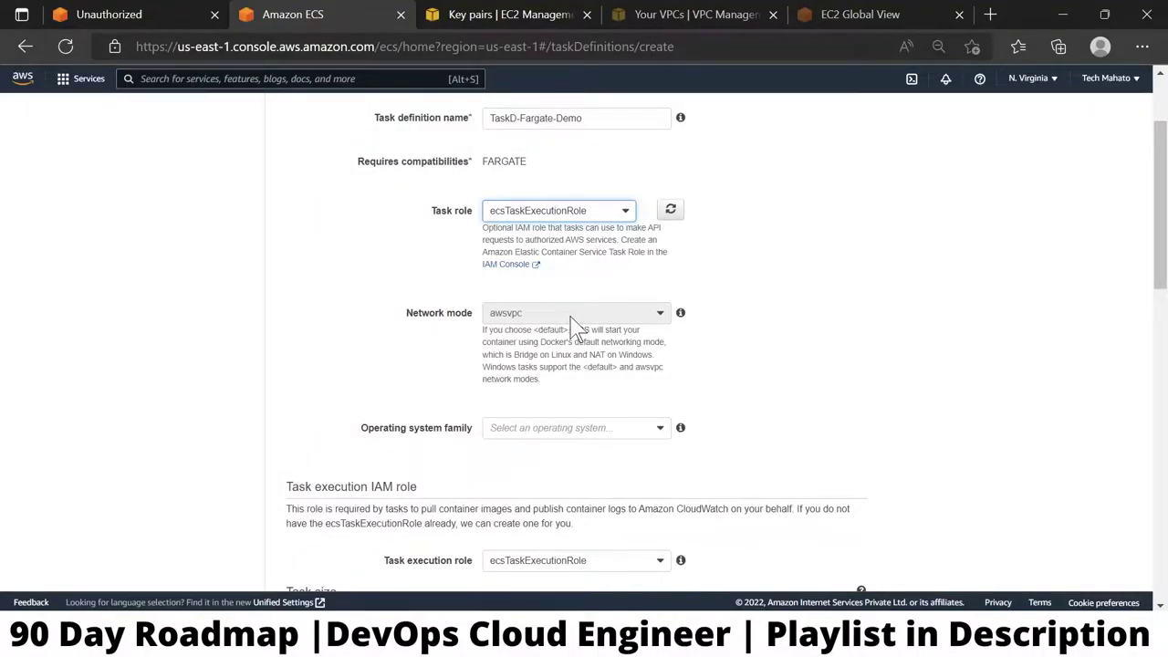
scroll(571, 321, "down", 2)
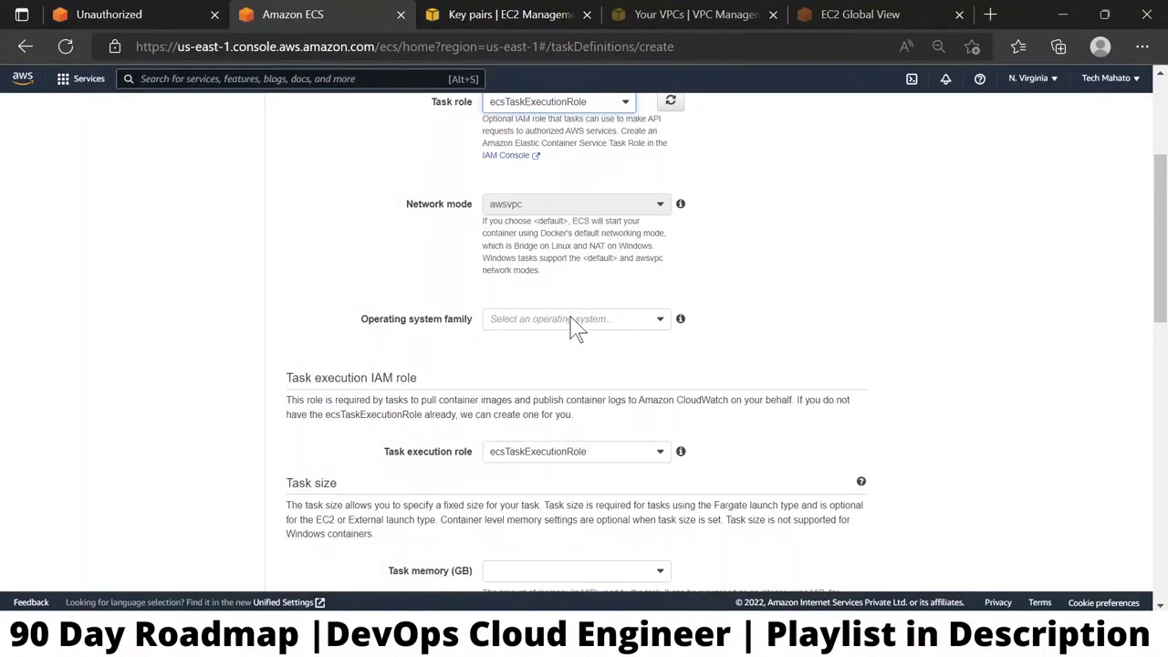
left_click(572, 324)
left_click(534, 341)
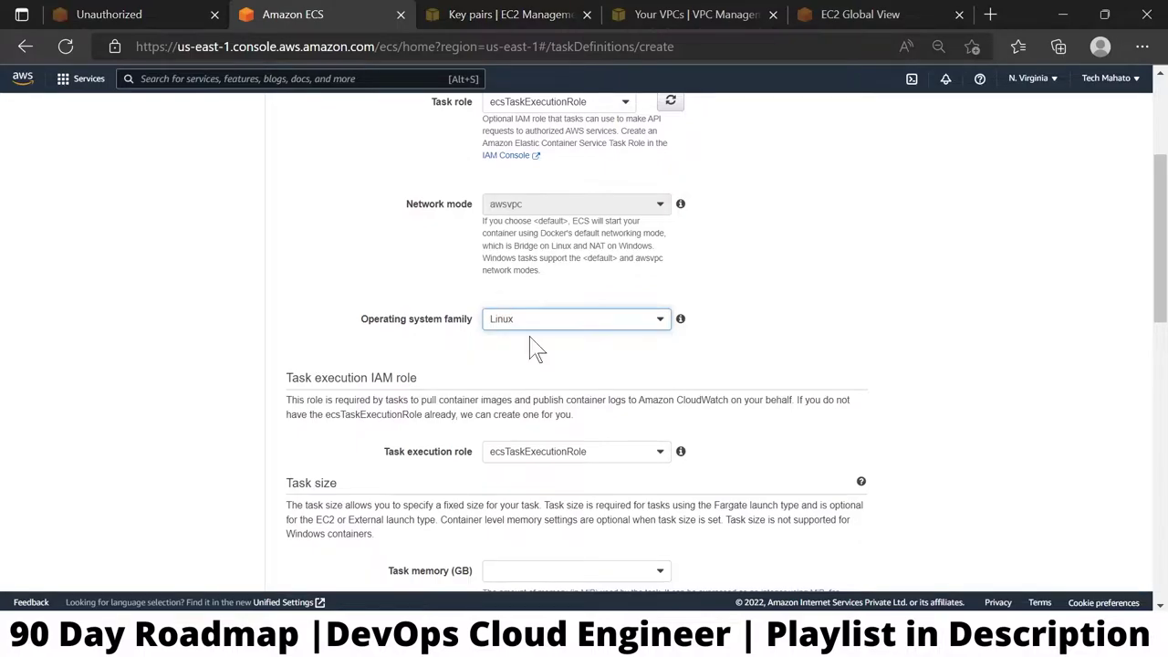
Step: Choose ecsTaskExecutionRole as the task execution role and check the other role options
scroll(536, 347, "down", 2)
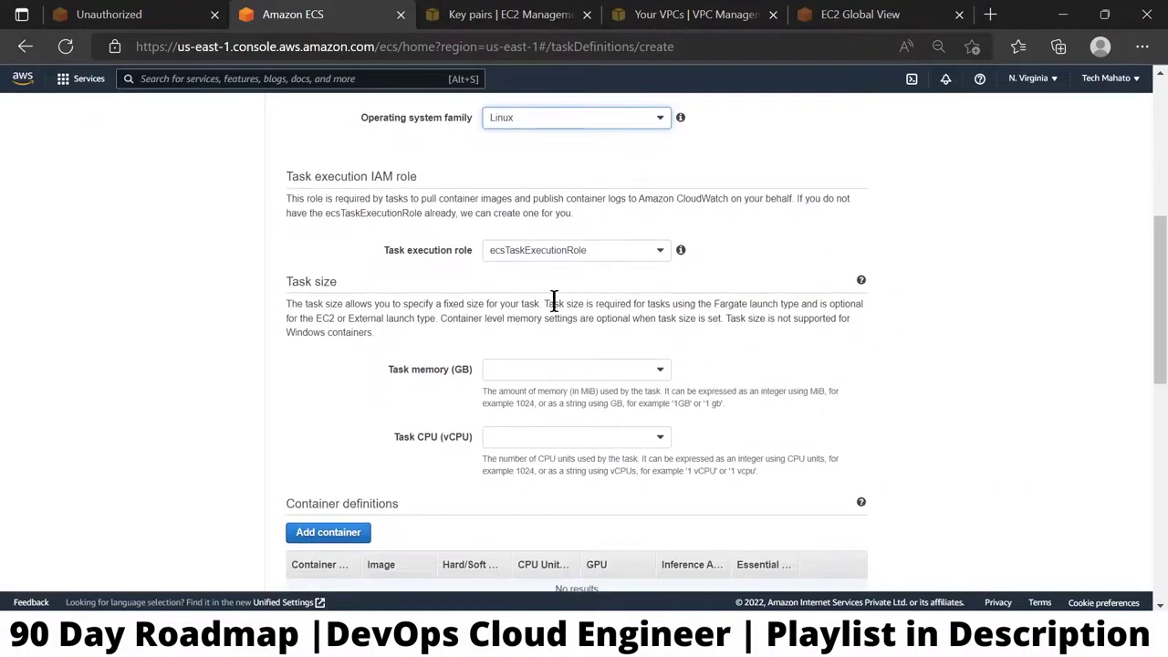
left_click(576, 260)
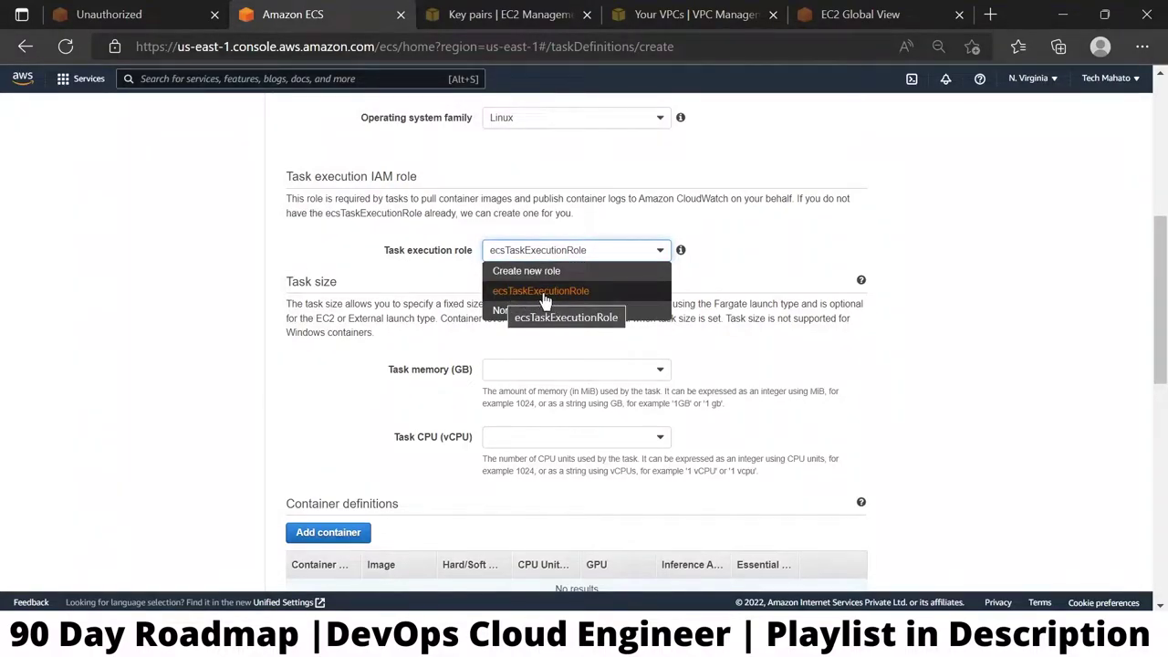
left_click(543, 294)
left_click(594, 255)
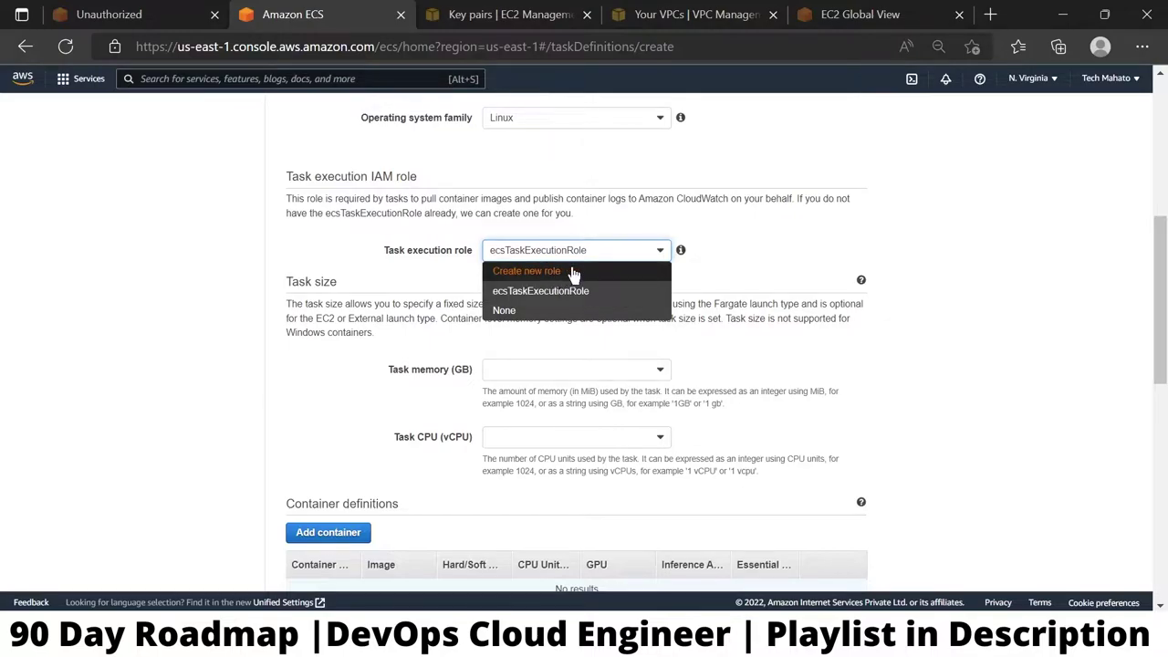
left_click(436, 279)
Step: Set the task size to 0.5GB of task memory and 0.25 vCPU of task CPU
scroll(436, 279, "down", 3)
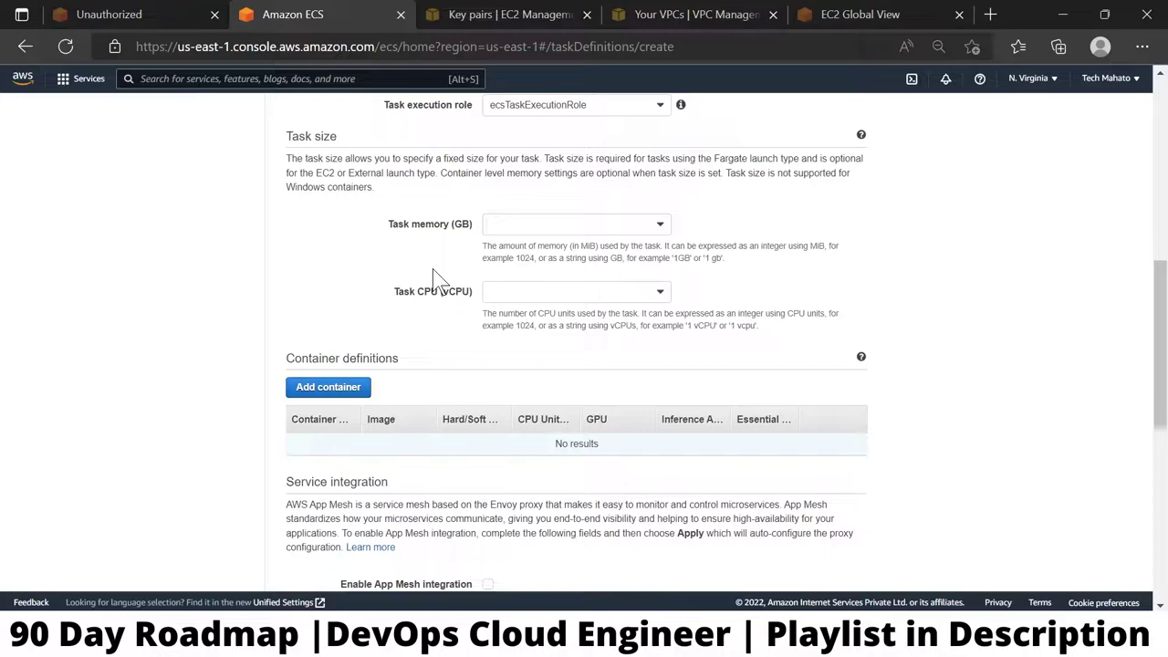
left_click(603, 230)
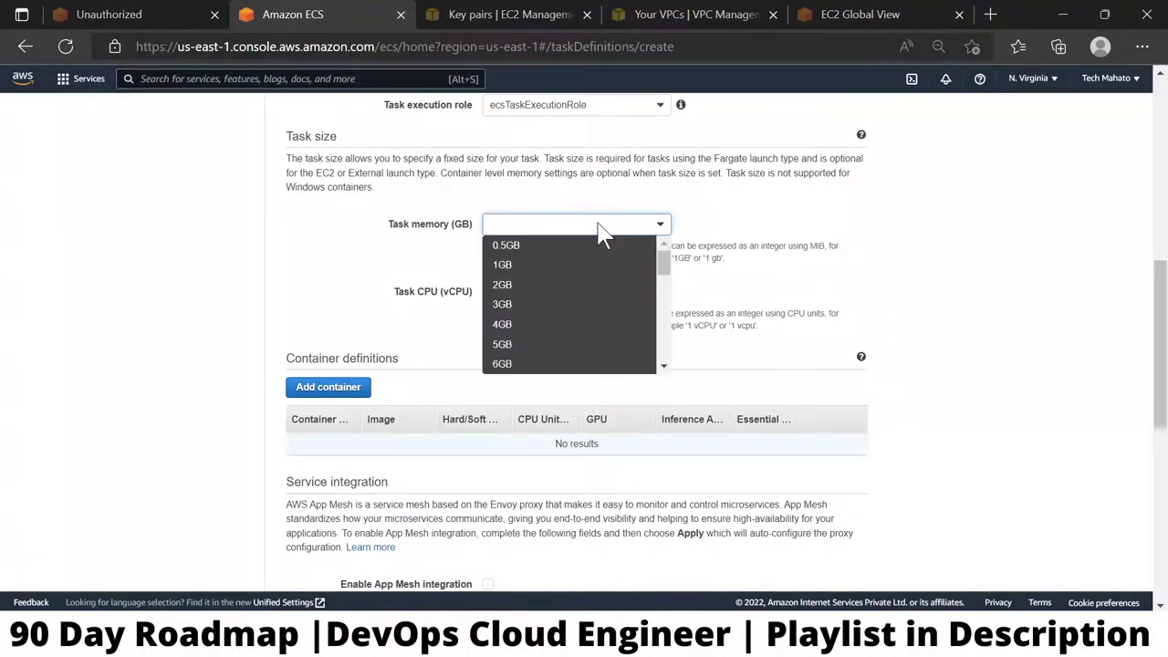
left_click(543, 248)
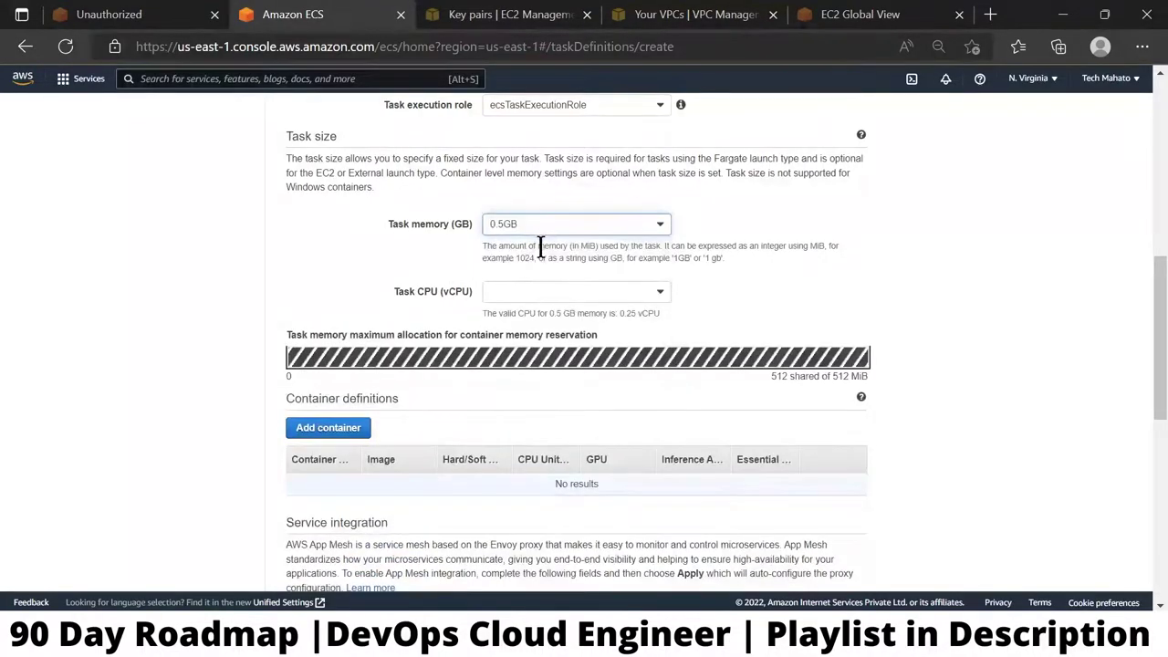
left_click(513, 293)
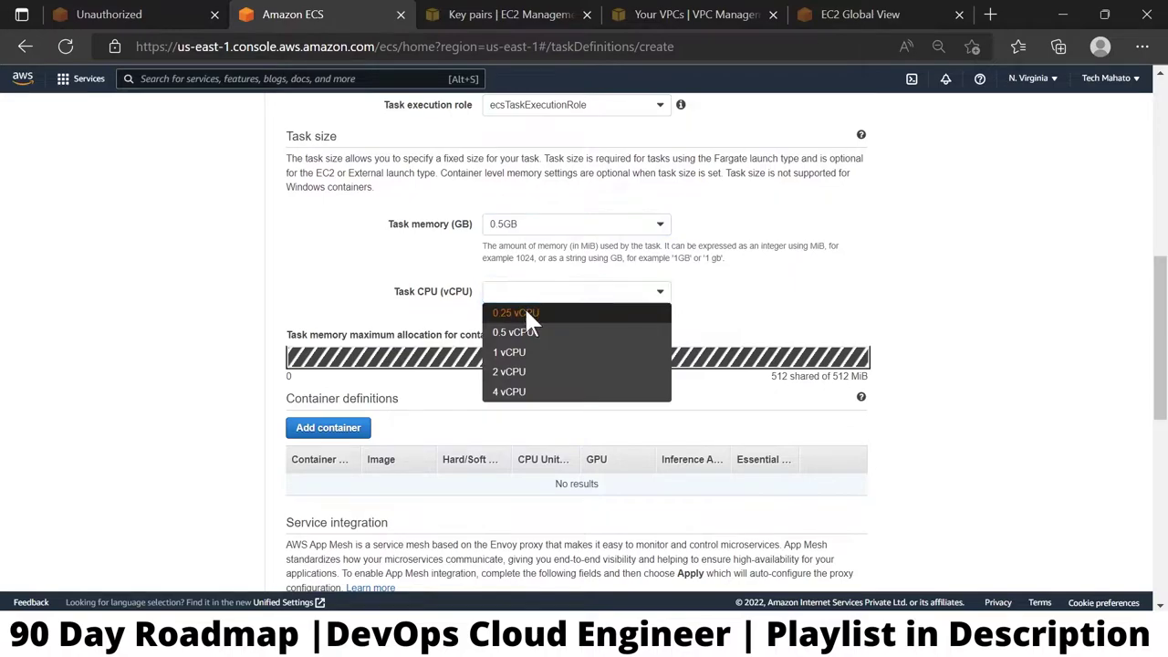
left_click(525, 312)
scroll(315, 271, "down", 1)
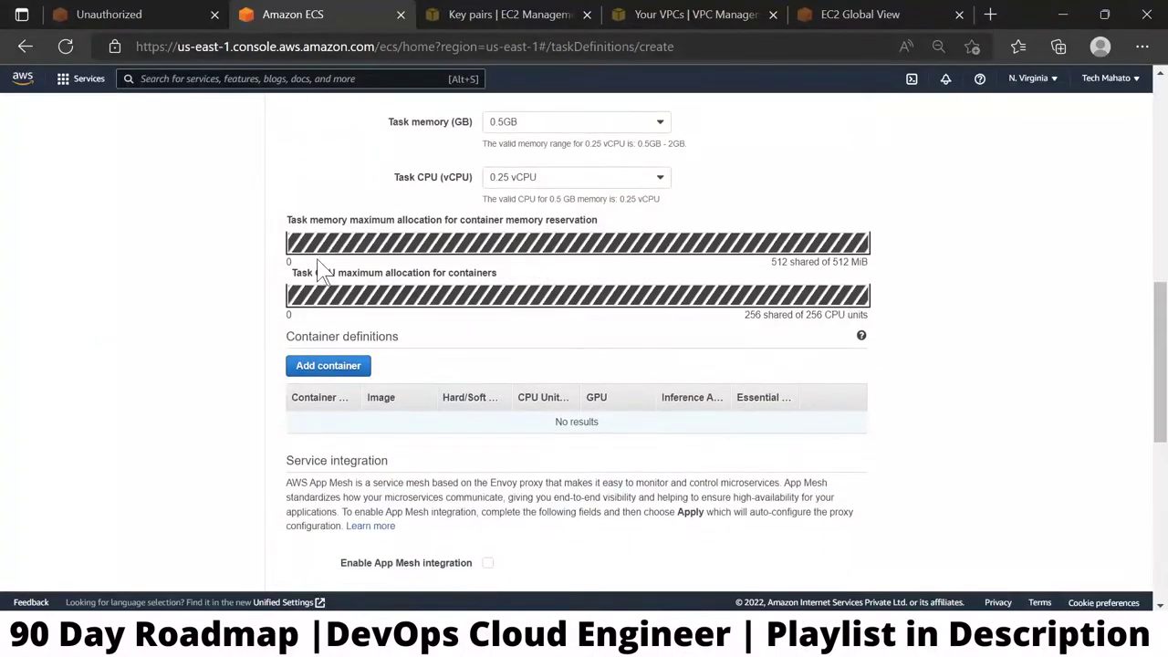
scroll(324, 274, "up", 1)
scroll(451, 239, "up", 1)
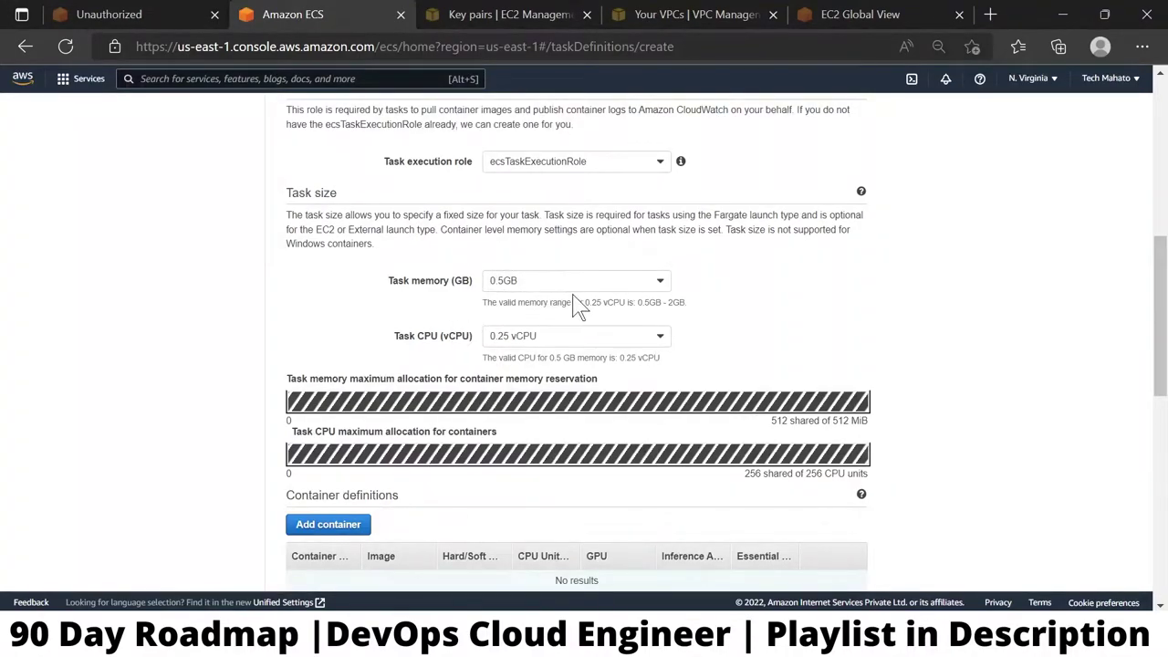
Step: Start adding a container to the task definition and name it webspp
scroll(554, 335, "down", 2)
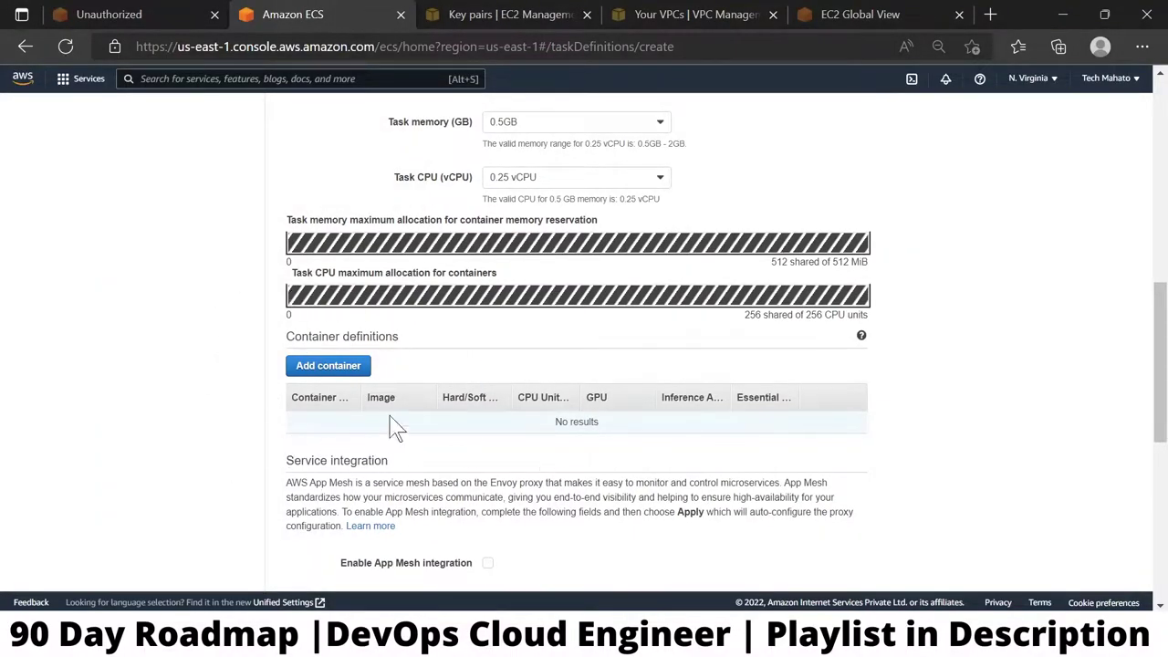
left_click(308, 368)
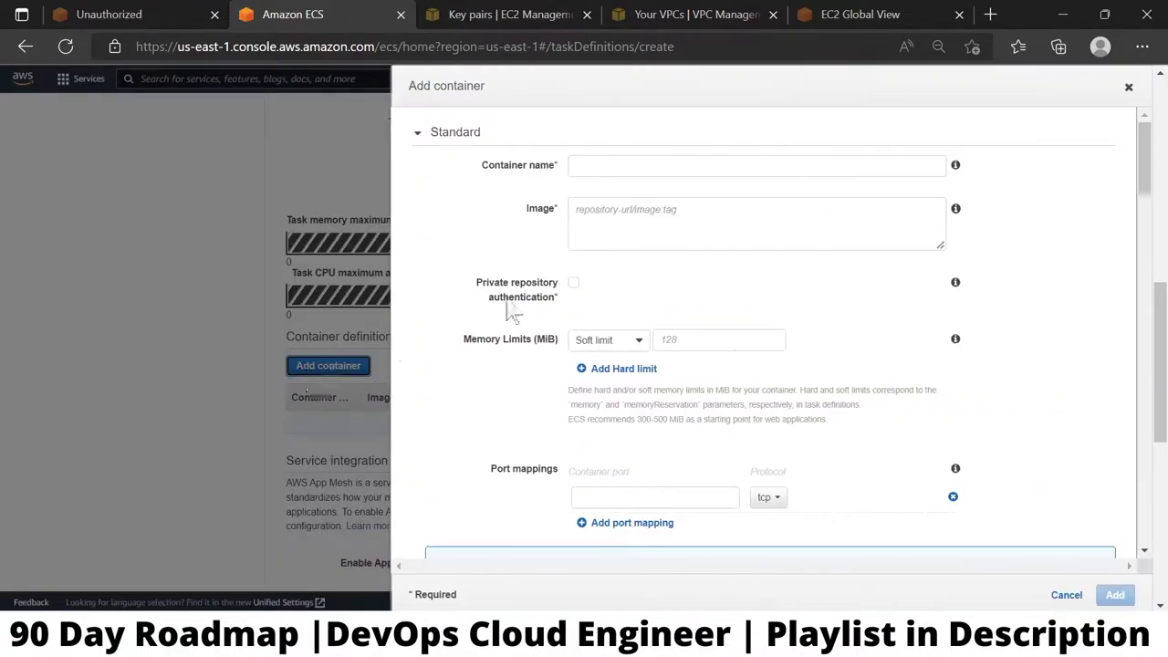
left_click(606, 161)
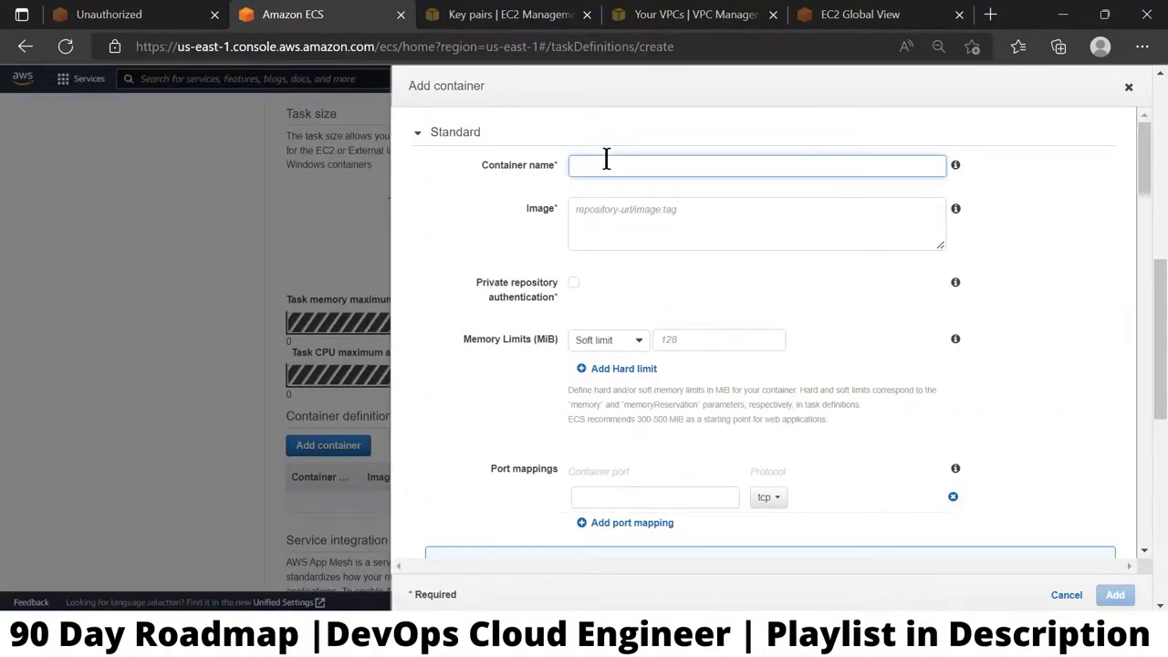
scroll(282, 234, "down", 2)
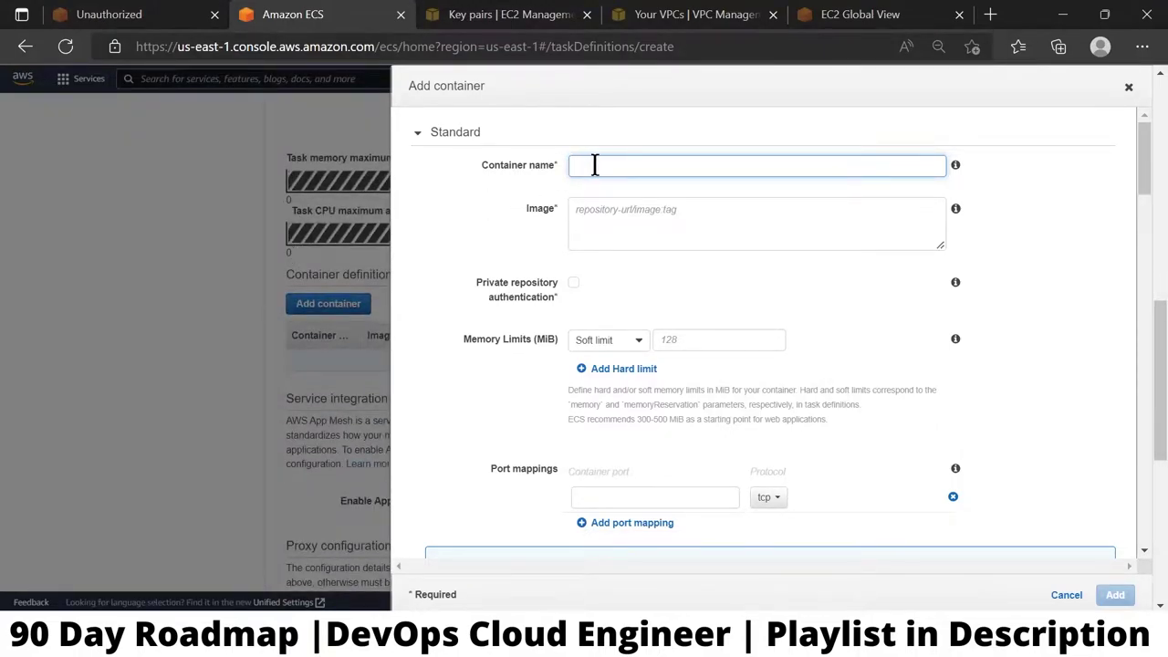
type("webspp")
left_click(688, 214)
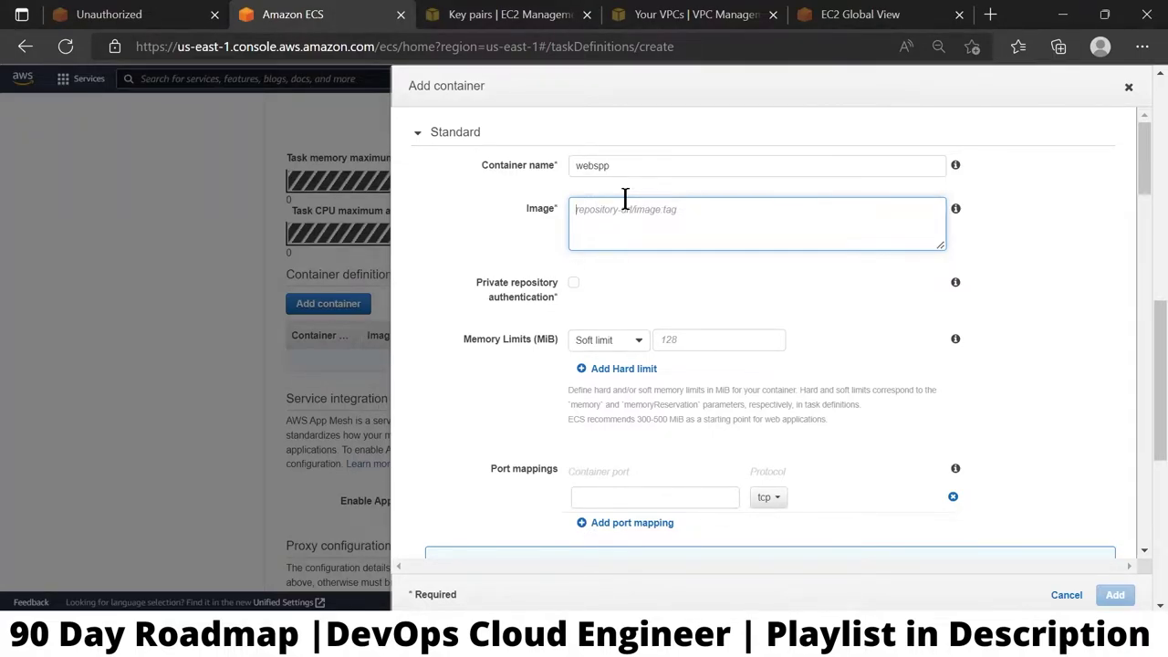
Step: From the EC2 key pairs page, search AWS services for ECR and open Elastic Container Registry in a new browser tab
left_click(498, 17)
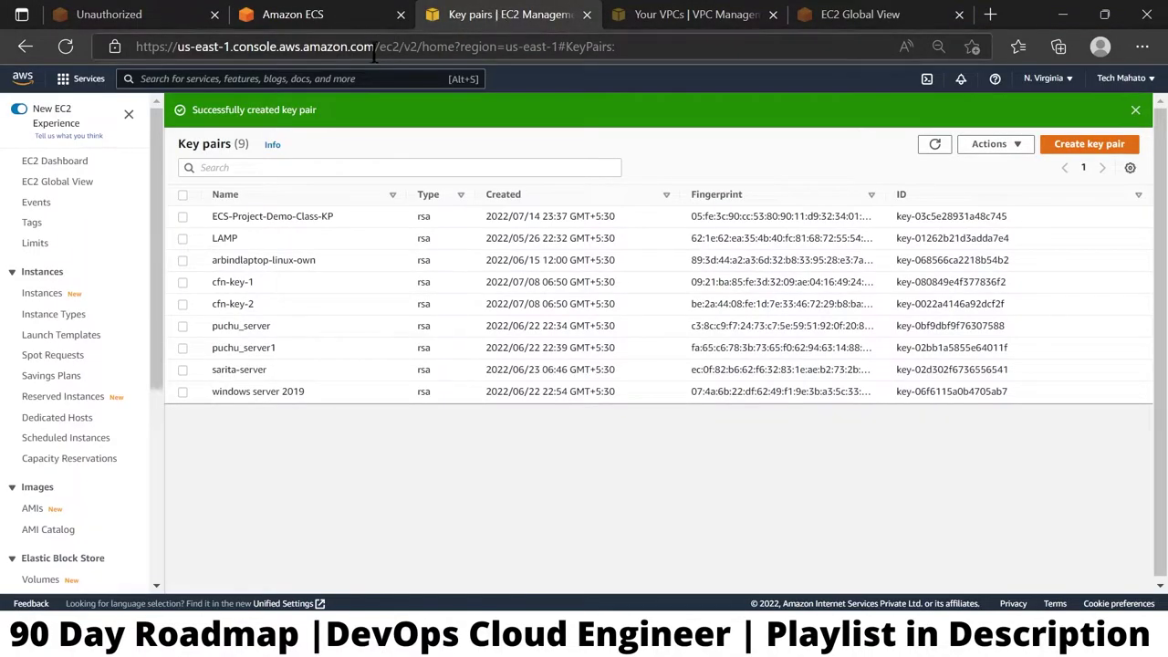
left_click(317, 79)
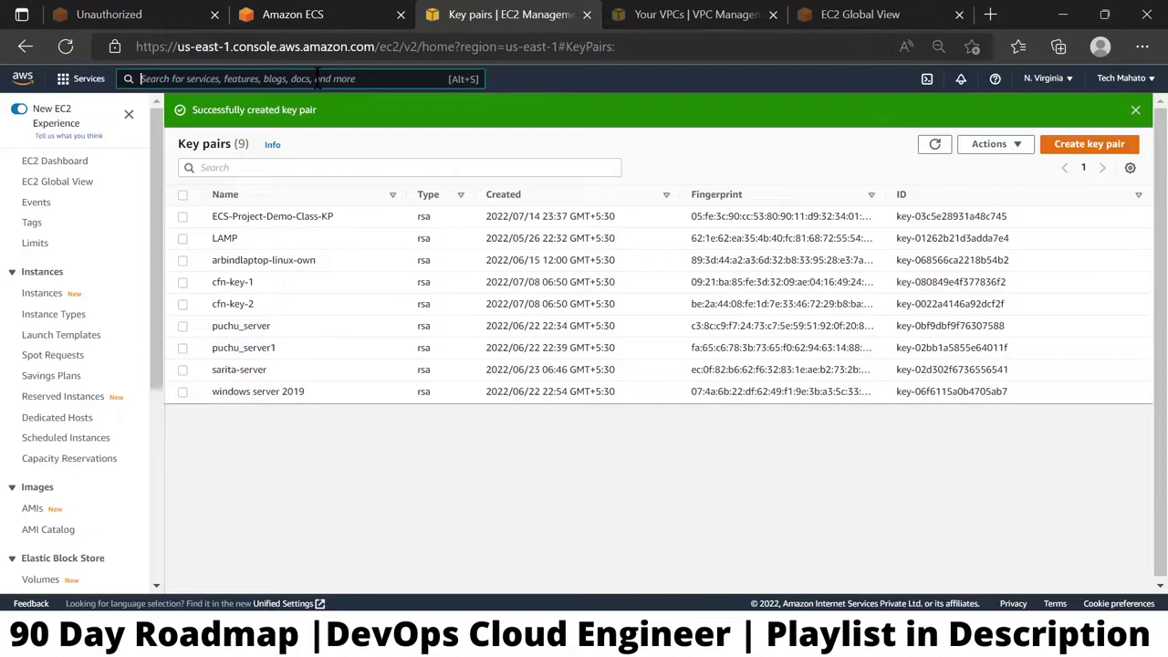
type("EC2")
key("BackSpace")
type("R")
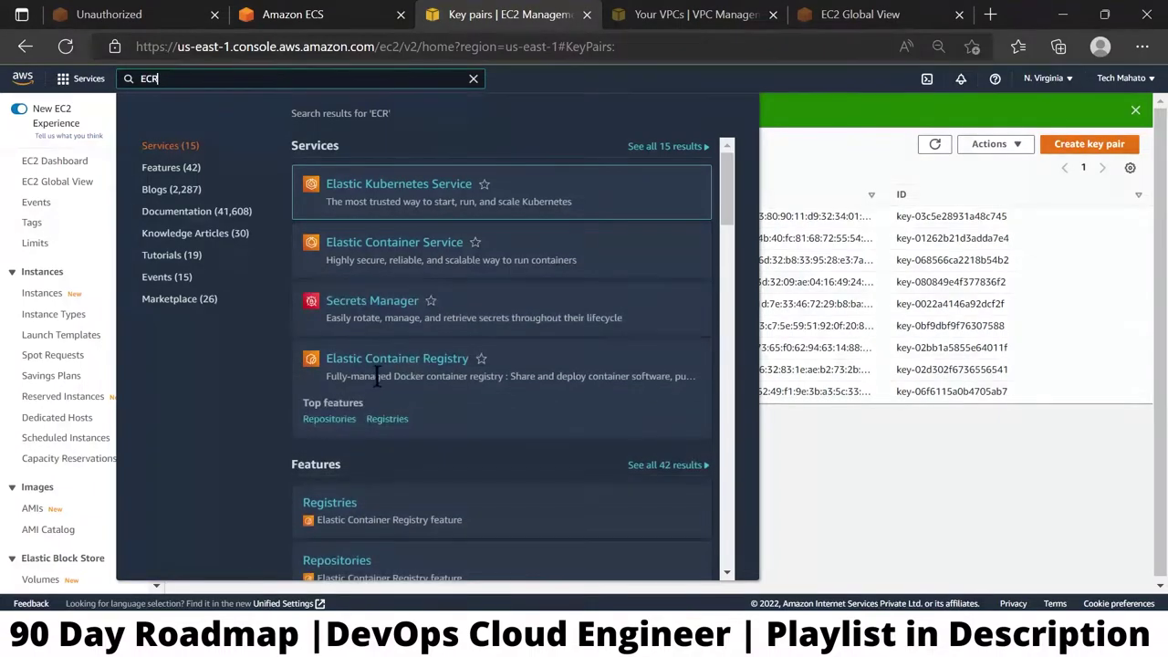
right_click(380, 360)
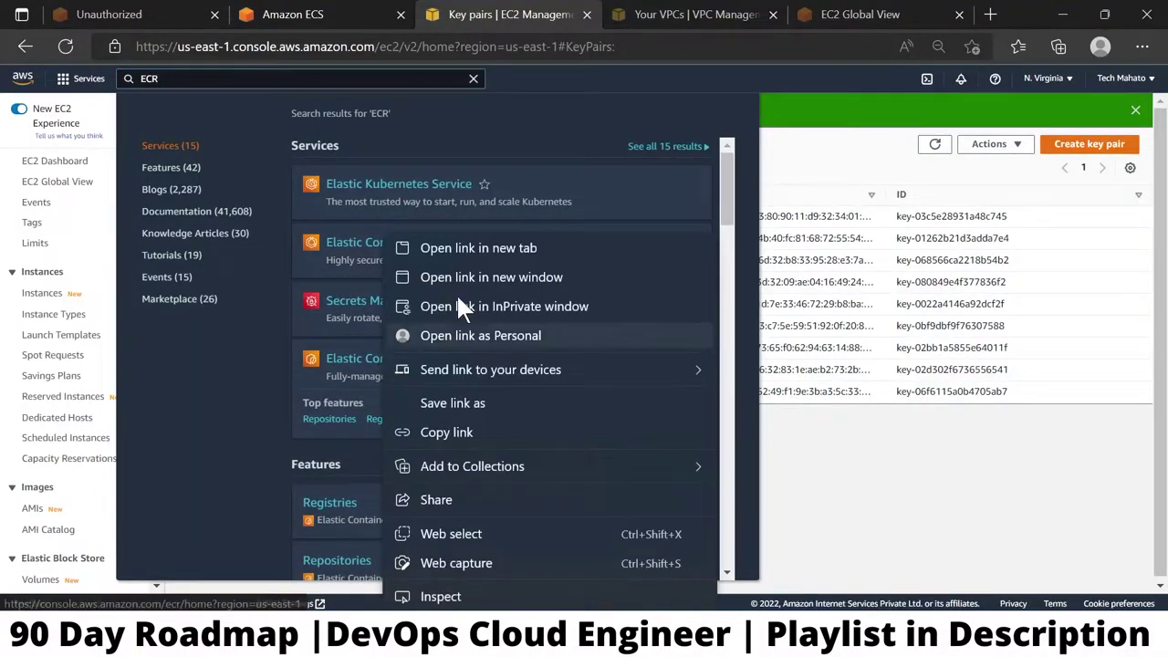
left_click(482, 249)
left_click(599, 13)
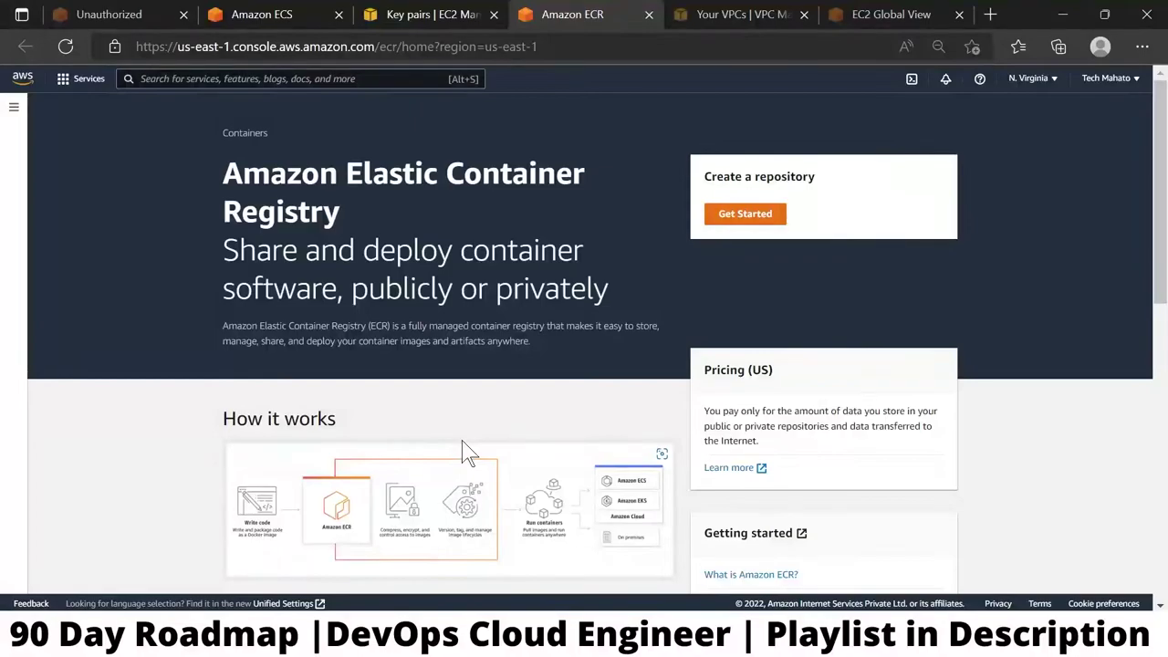
Step: Check the ECR private repositories and the available regions, and open the private registry settings
left_click(14, 108)
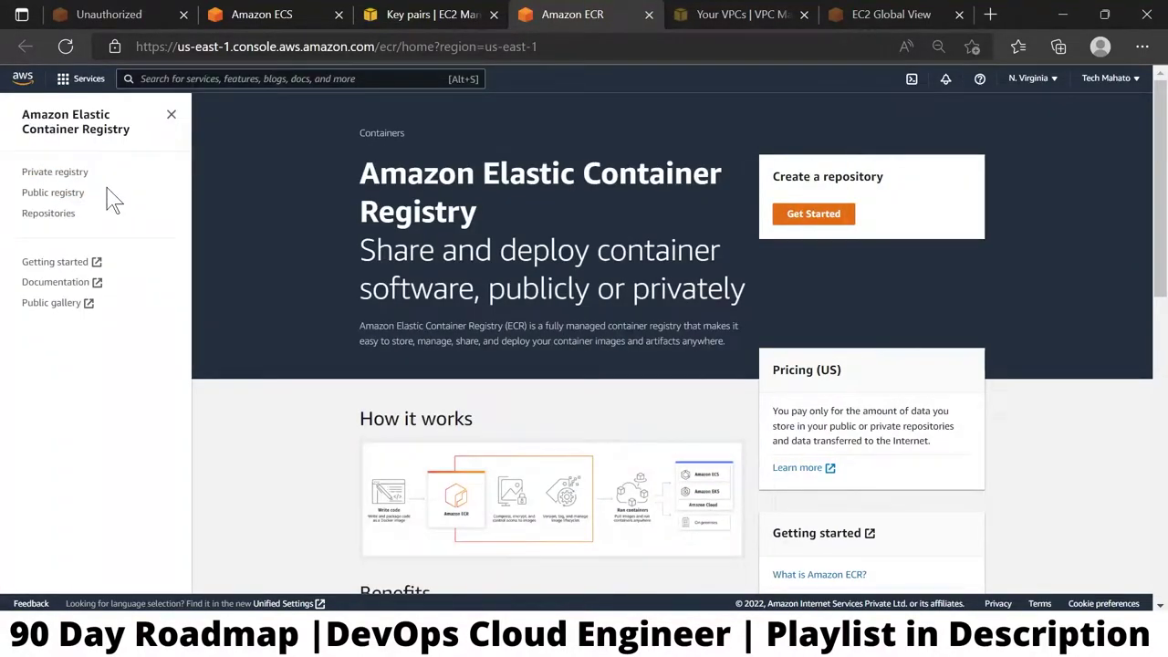
left_click(53, 217)
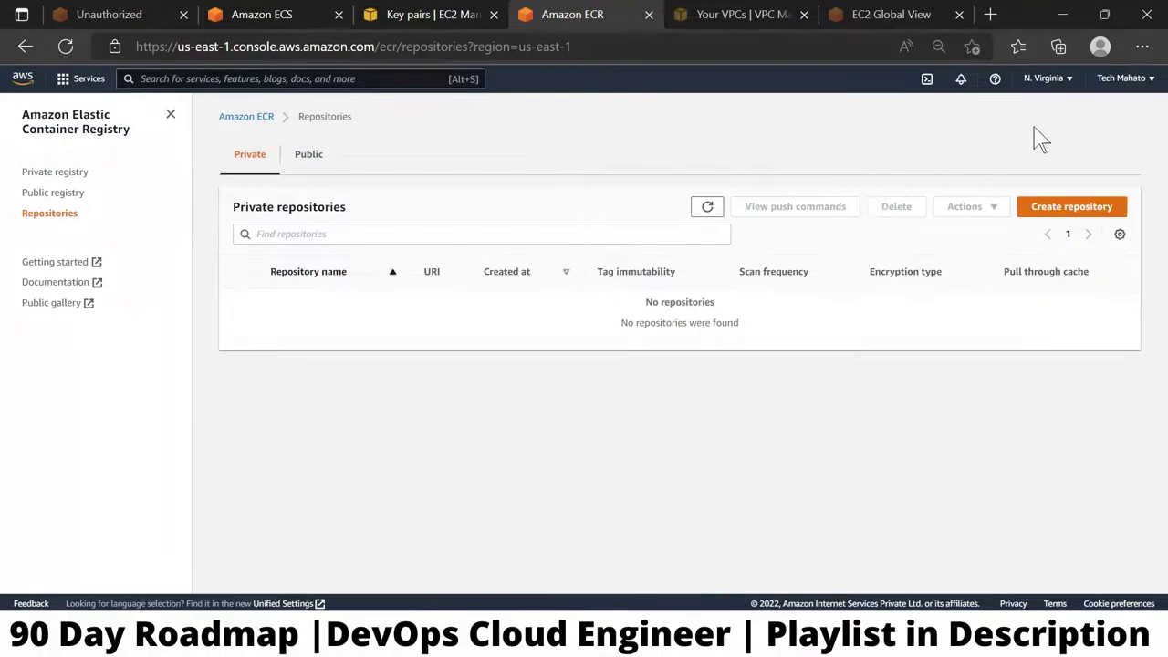
left_click(1047, 80)
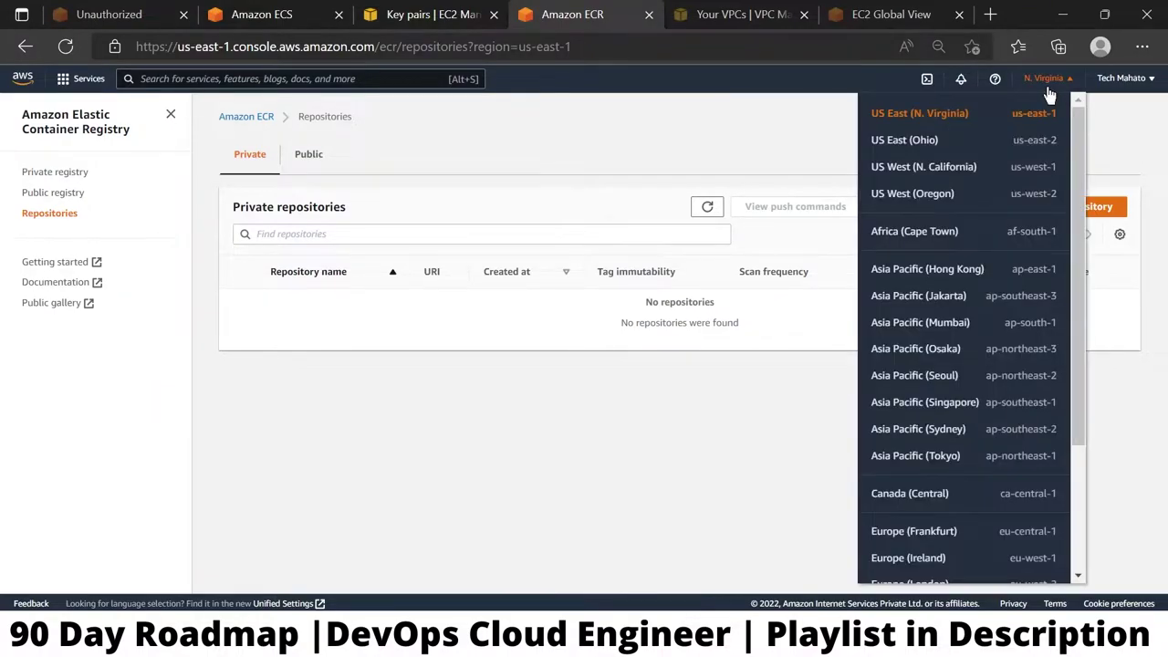
left_click(678, 146)
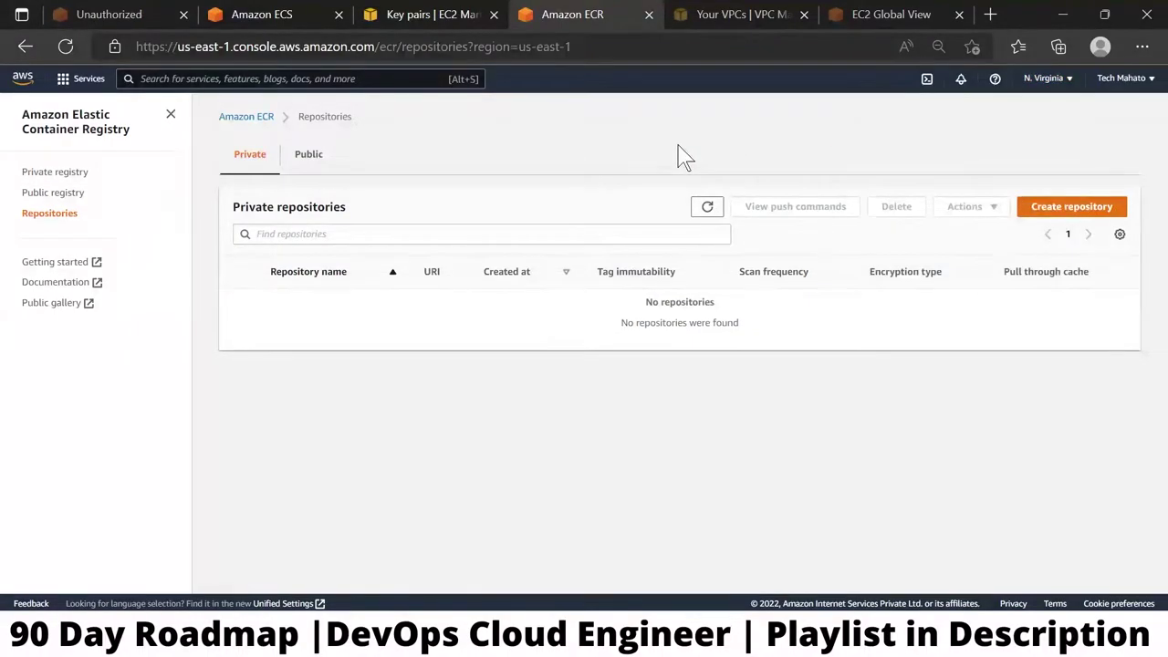
left_click(52, 175)
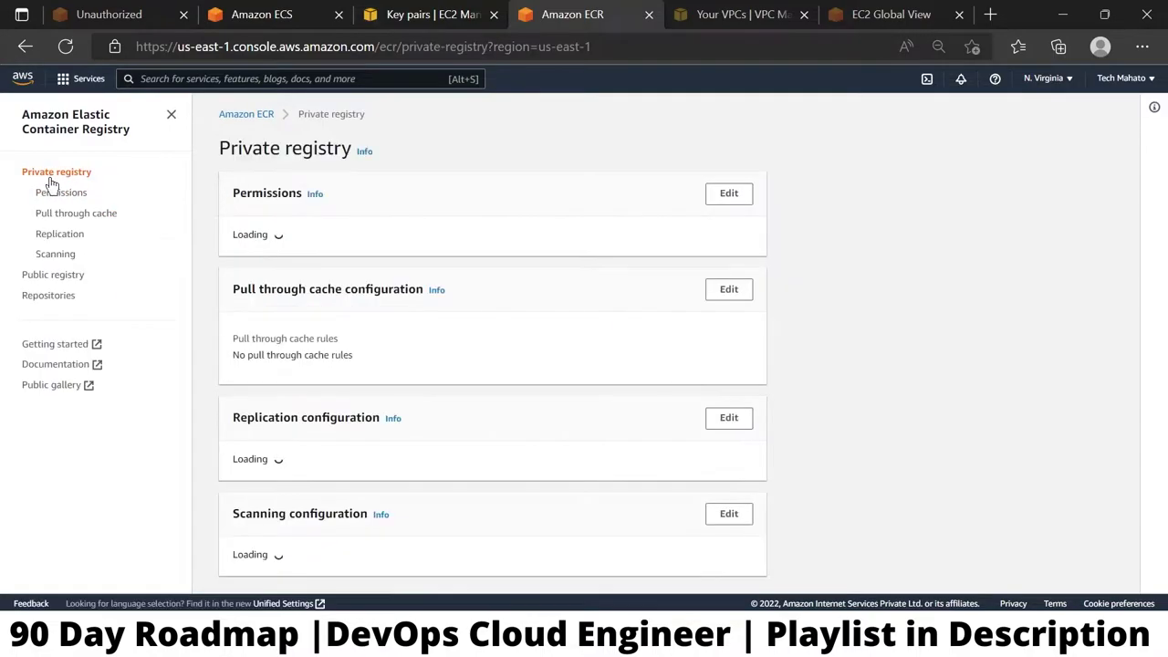
Step: Create a private ECR repository named webapp with the default settings and open it
left_click(57, 194)
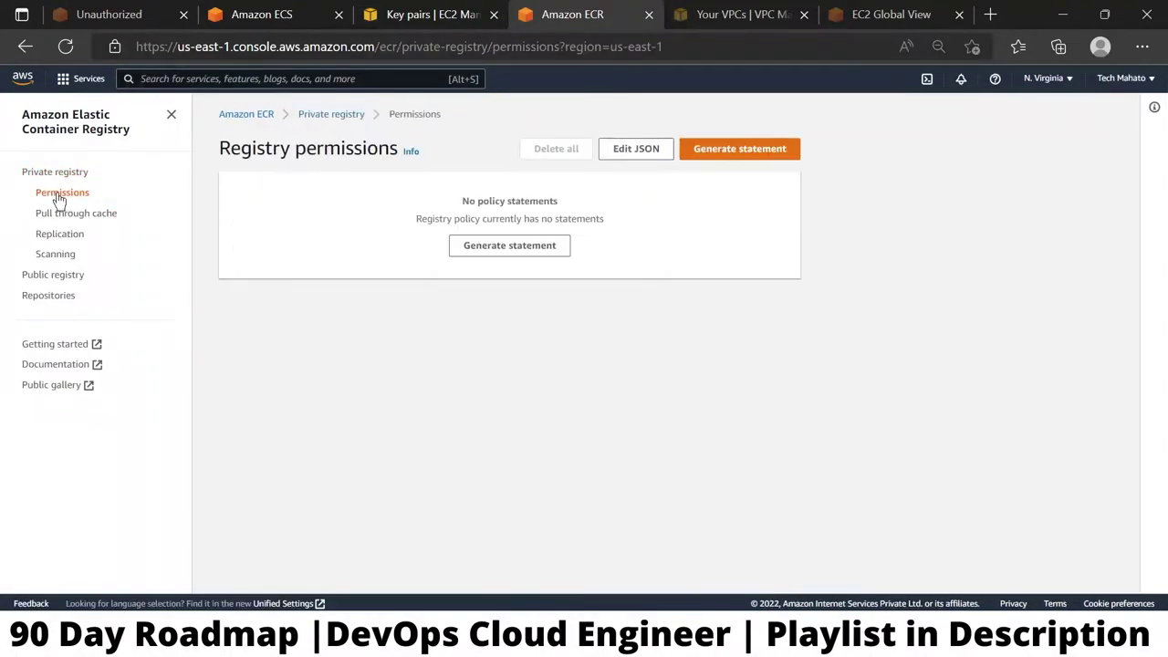
left_click(48, 298)
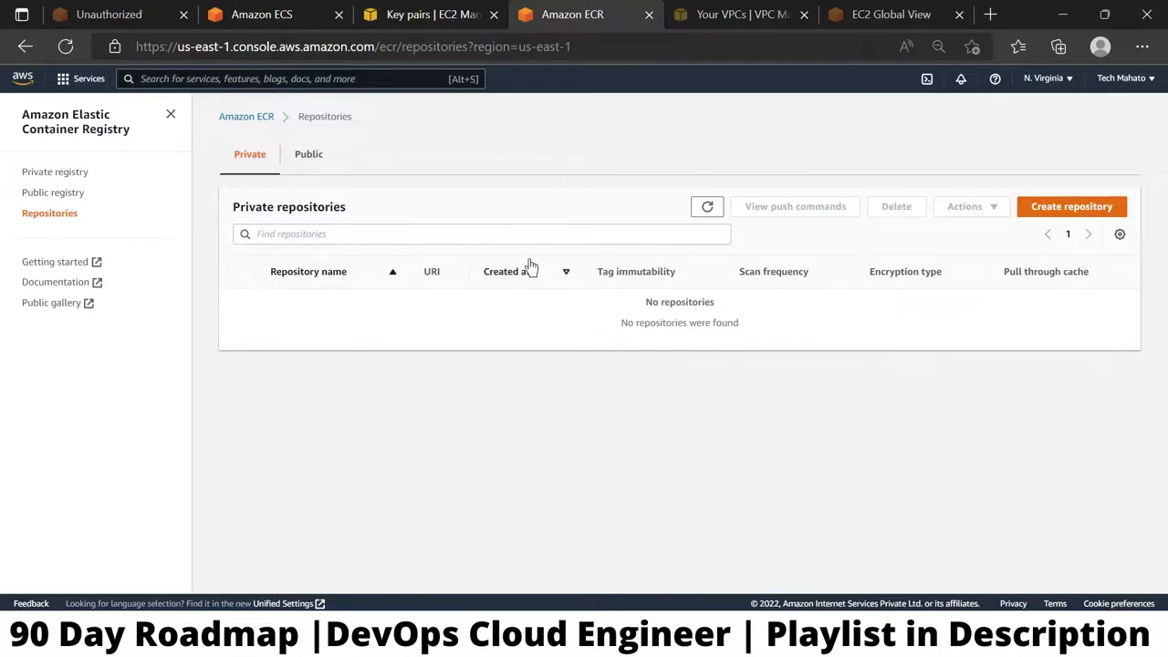
left_click(1058, 211)
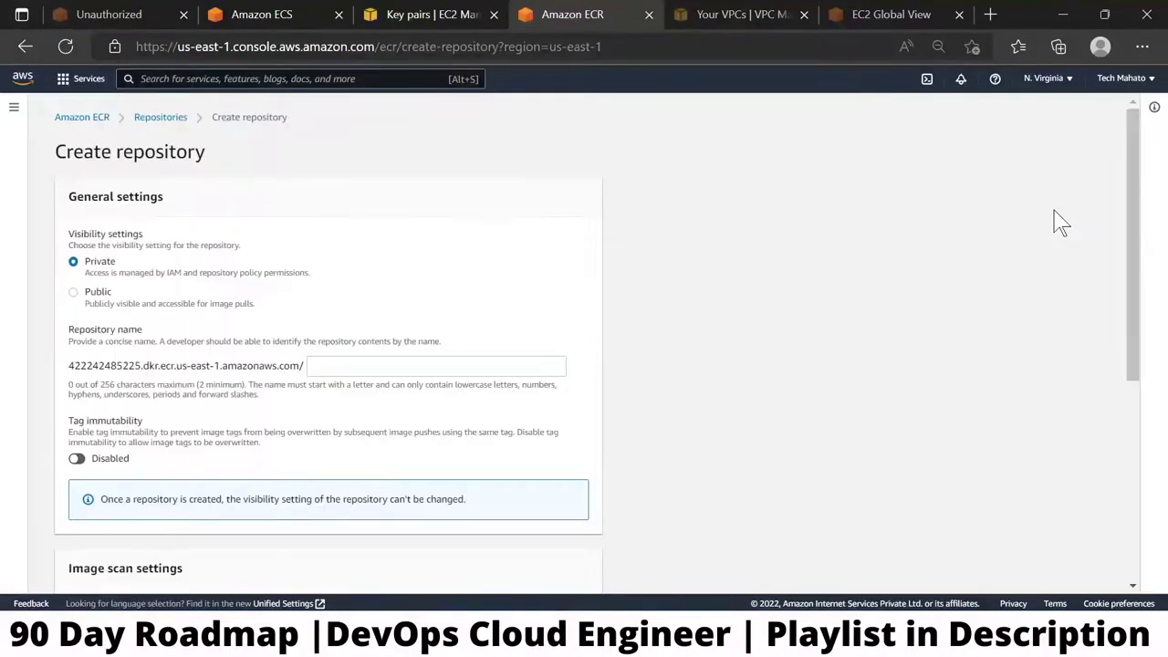
left_click(342, 365)
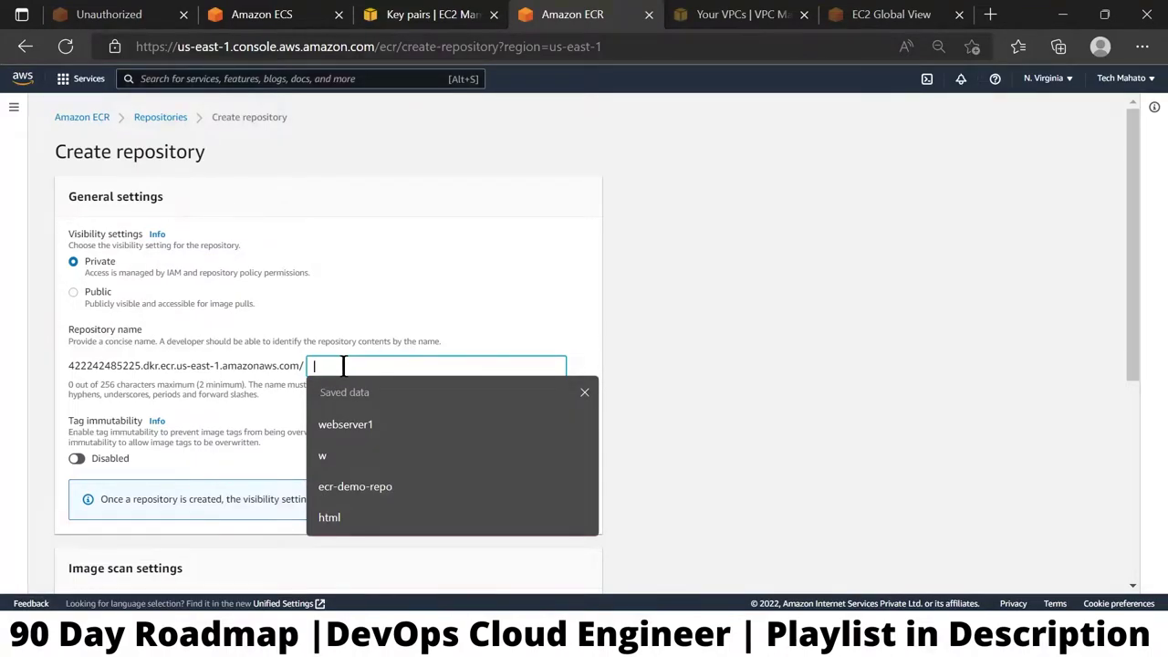
type("webapp")
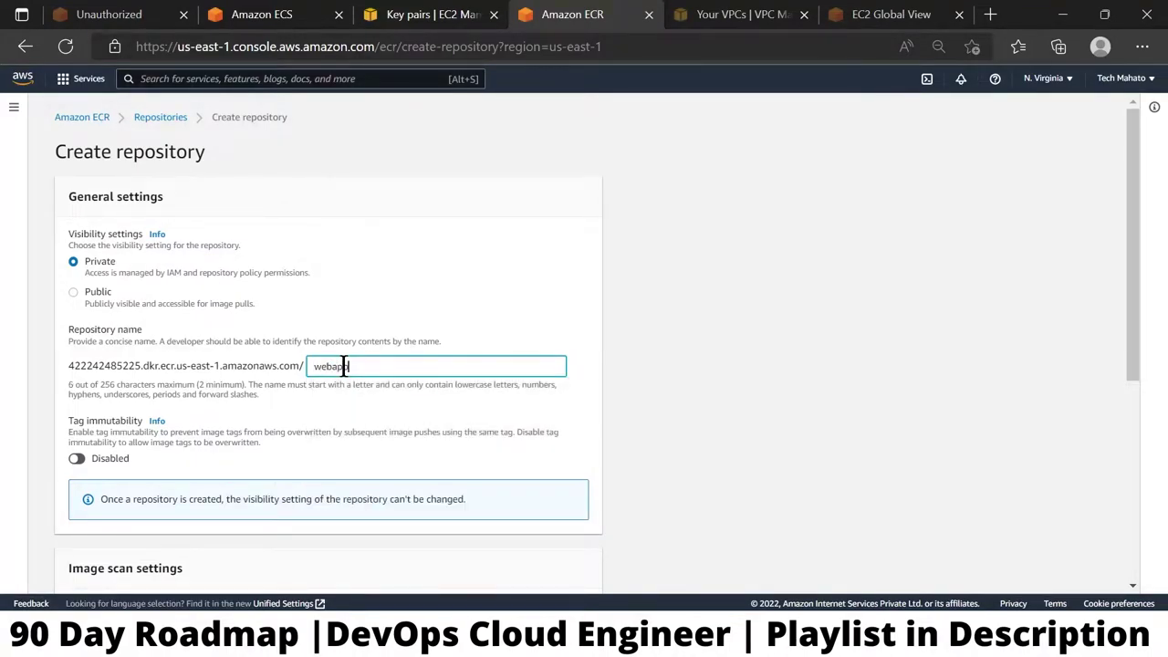
scroll(604, 401, "down", 3)
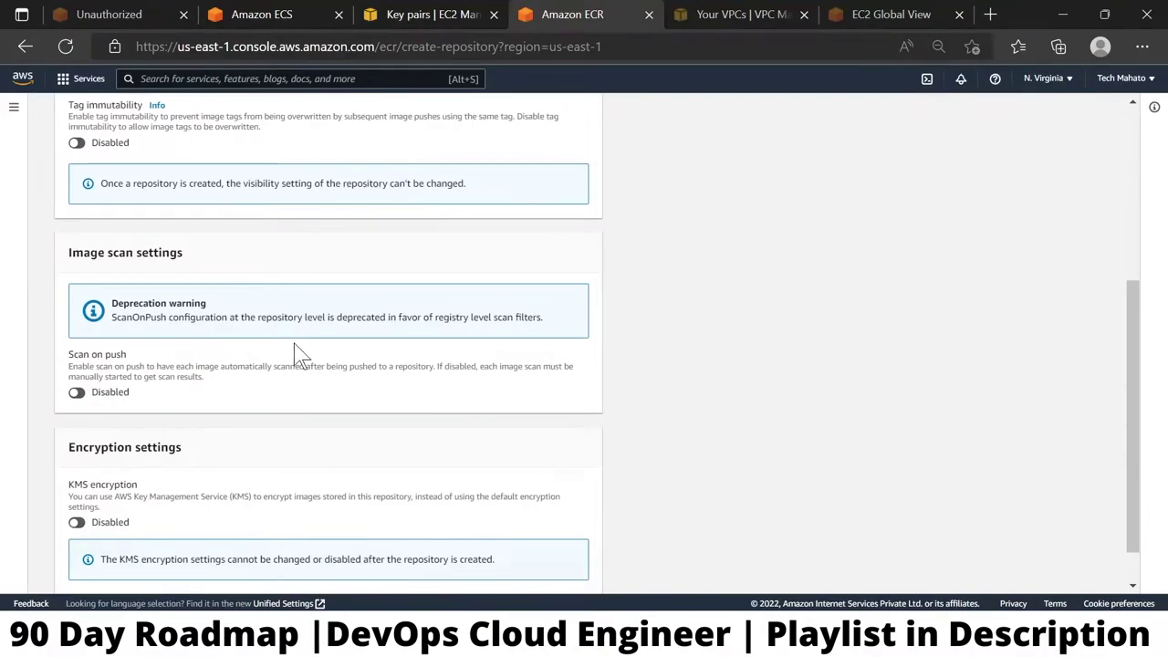
scroll(301, 354, "down", 1)
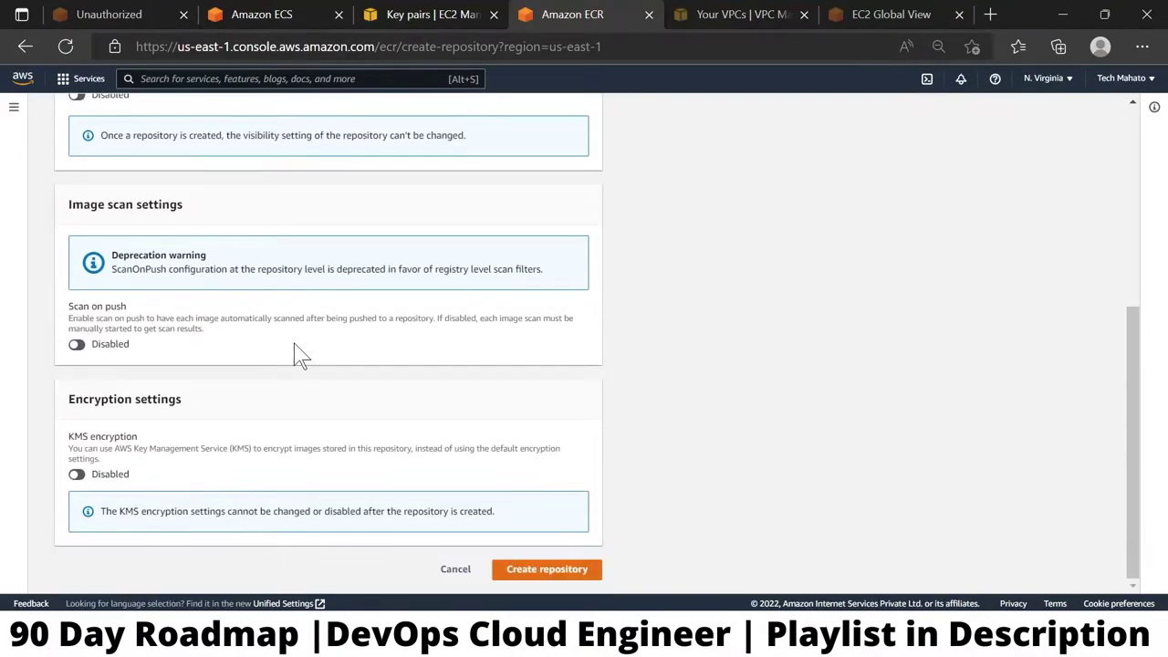
left_click(563, 569)
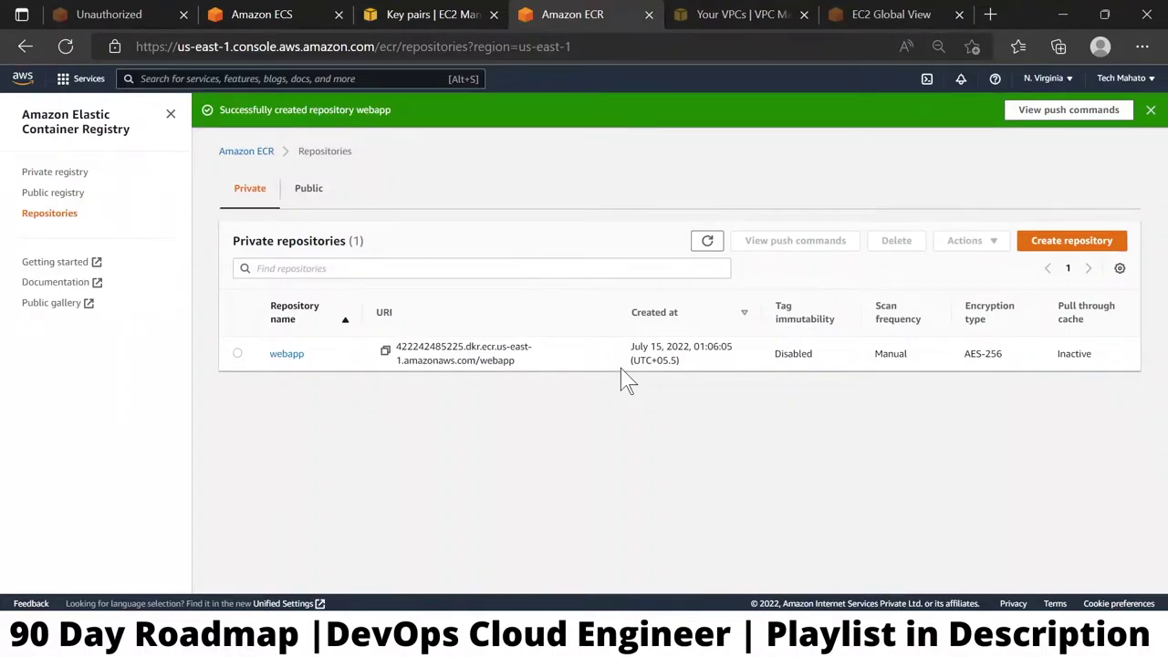
left_click(297, 356)
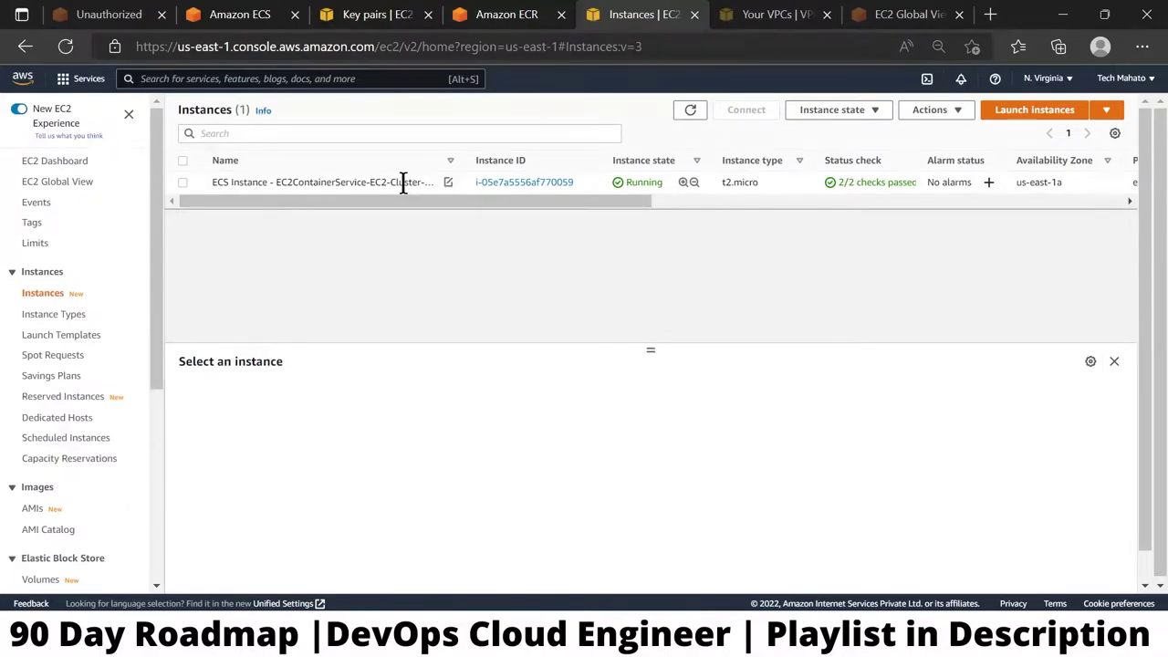
Step: On the EC2 instances page, switch to the Asia Pacific (Mumbai) region and copy the public IPv4 address of ECS_Project_Ubuntu
left_click(402, 182)
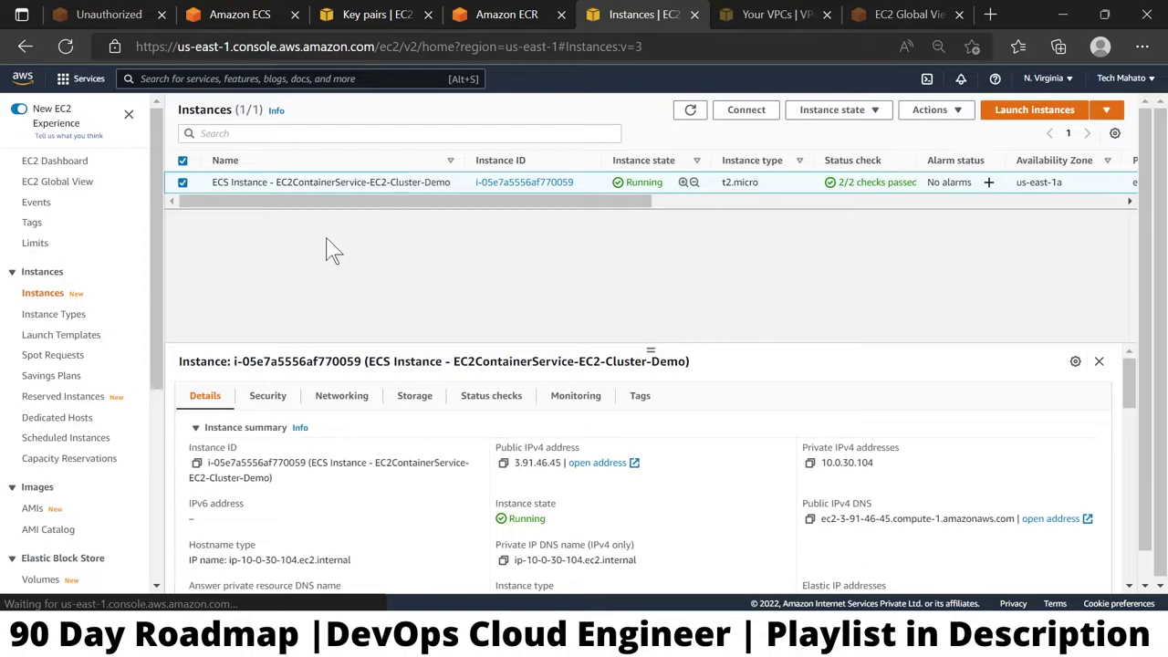
left_click(181, 183)
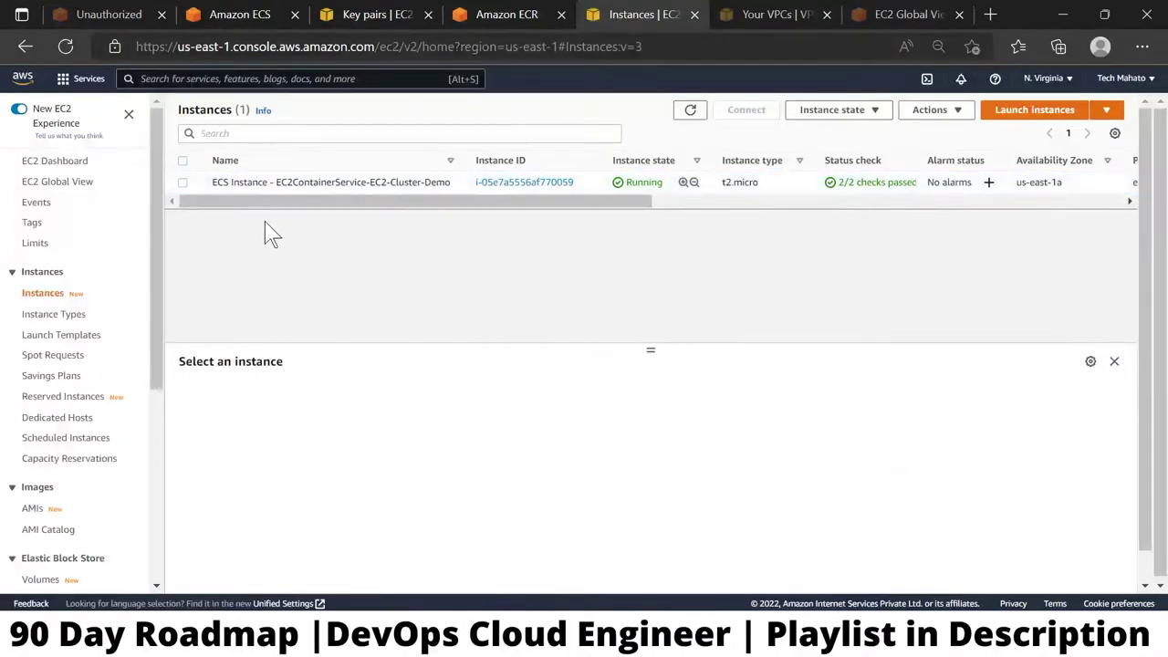
left_click(1068, 82)
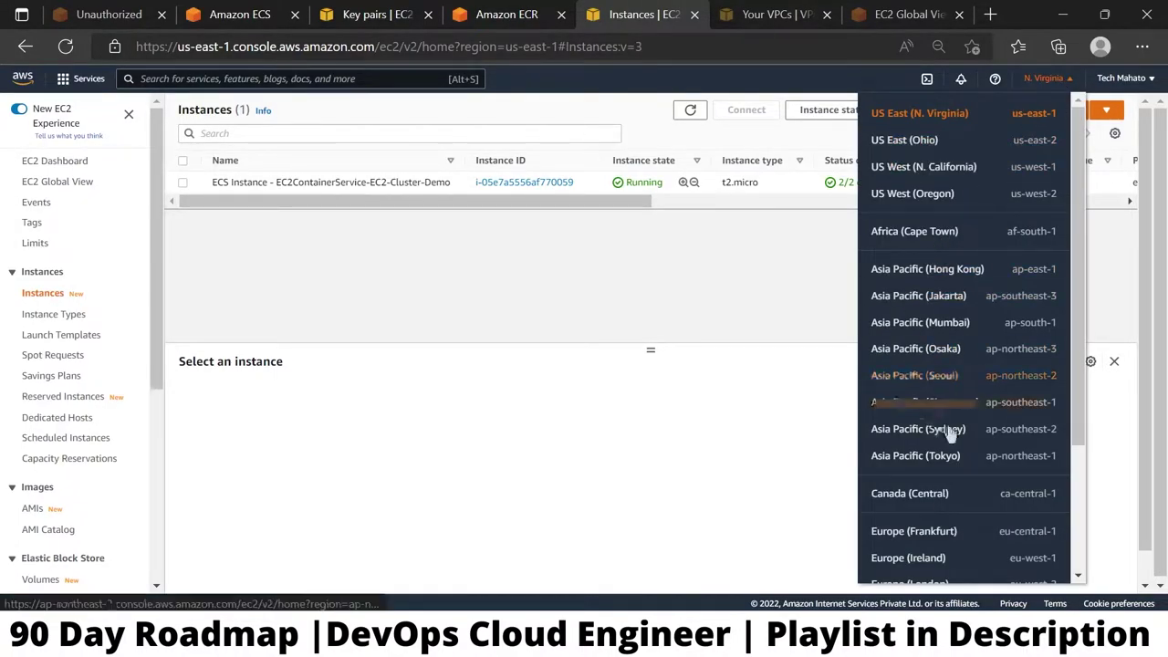
left_click(914, 322)
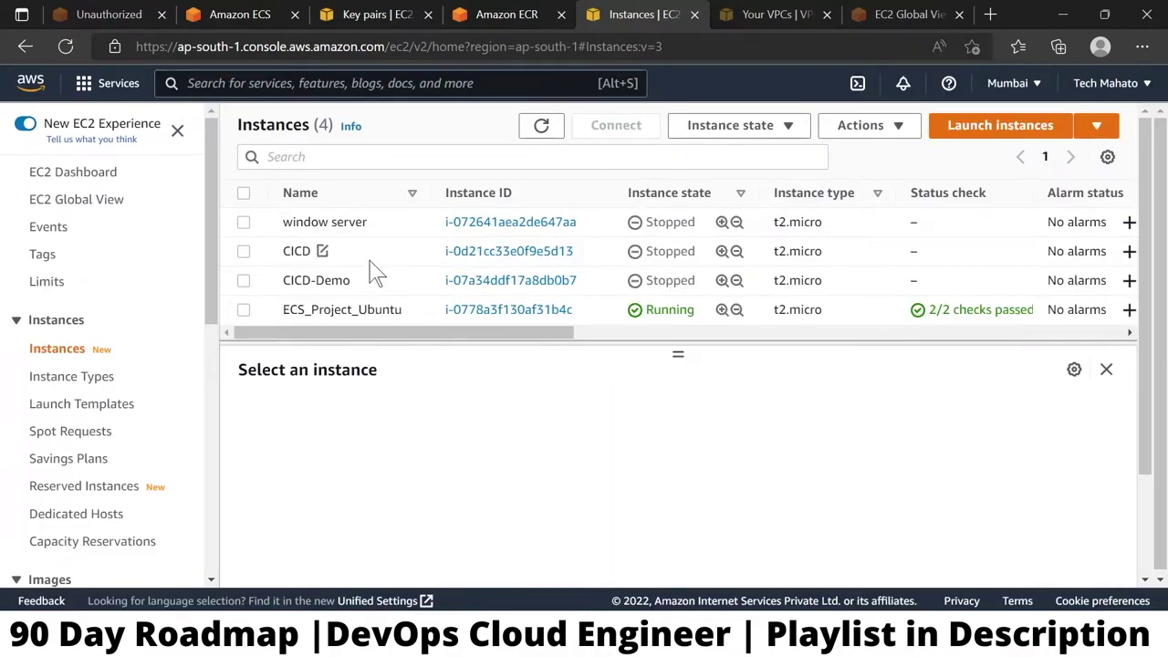
left_click(344, 309)
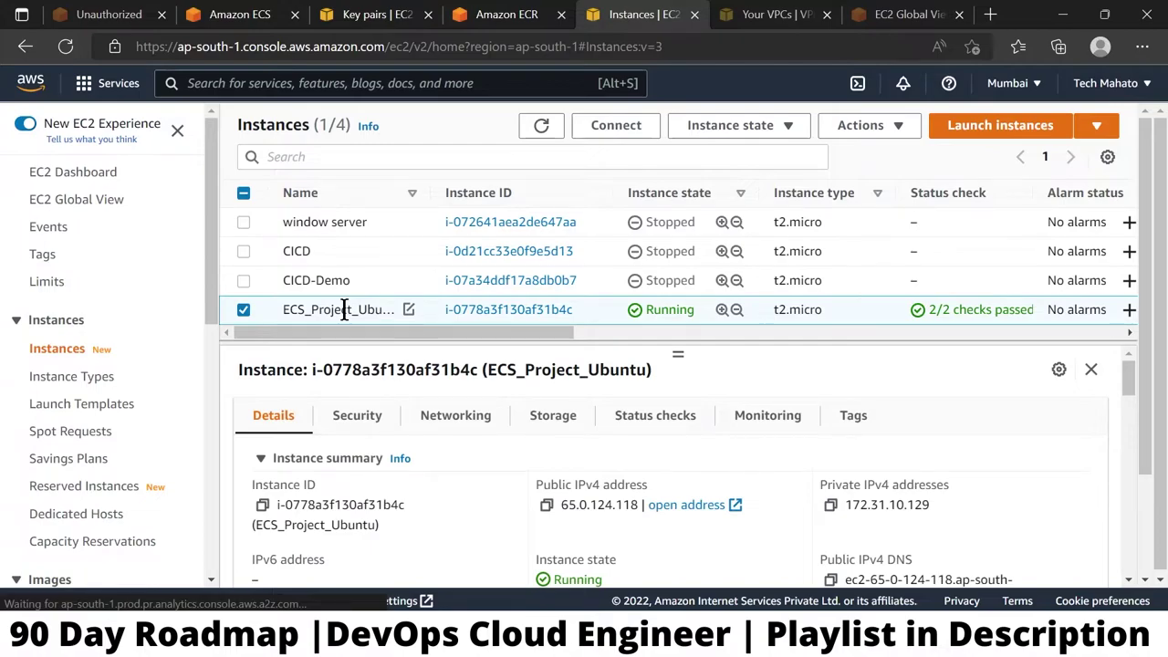
left_click(548, 512)
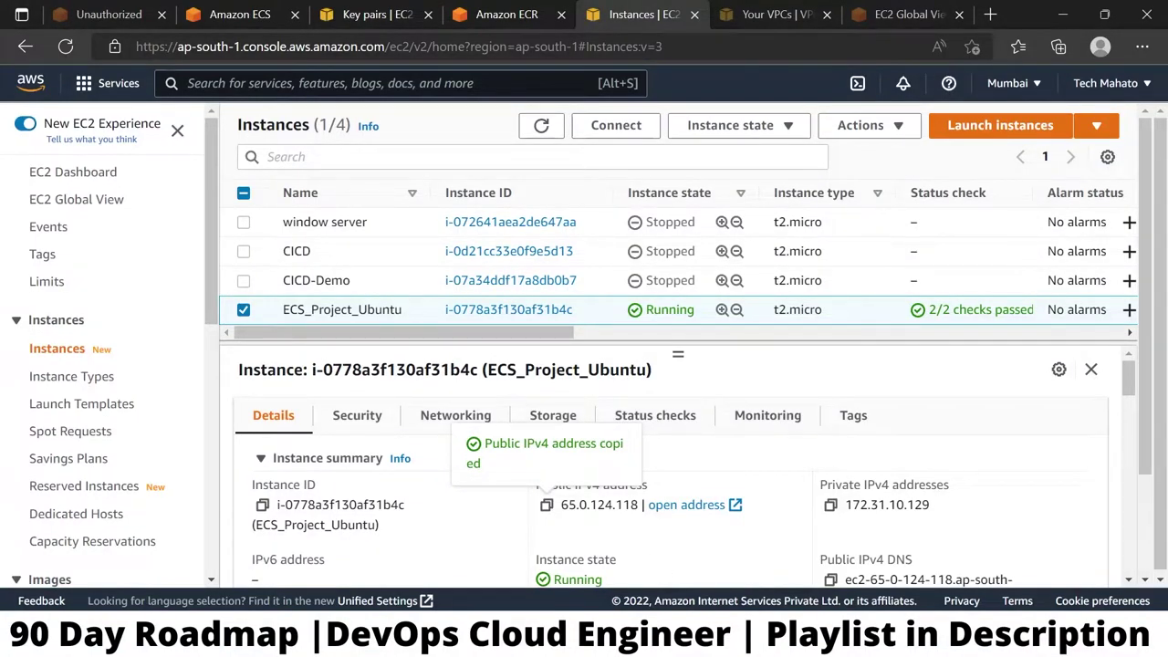
Step: Switch to Termius, make sure the ECS-Project host's address is 65.0.124.118, and connect to the host over SSH
key("super")
type("termius")
key("Return")
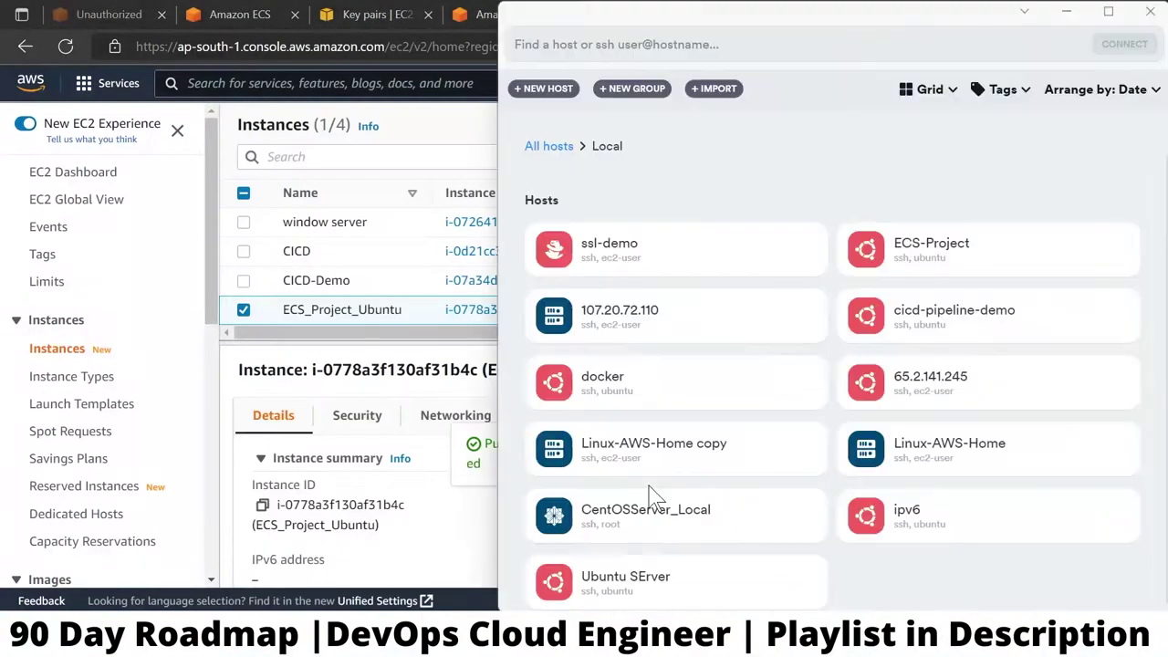
scroll(741, 475, "down", 1)
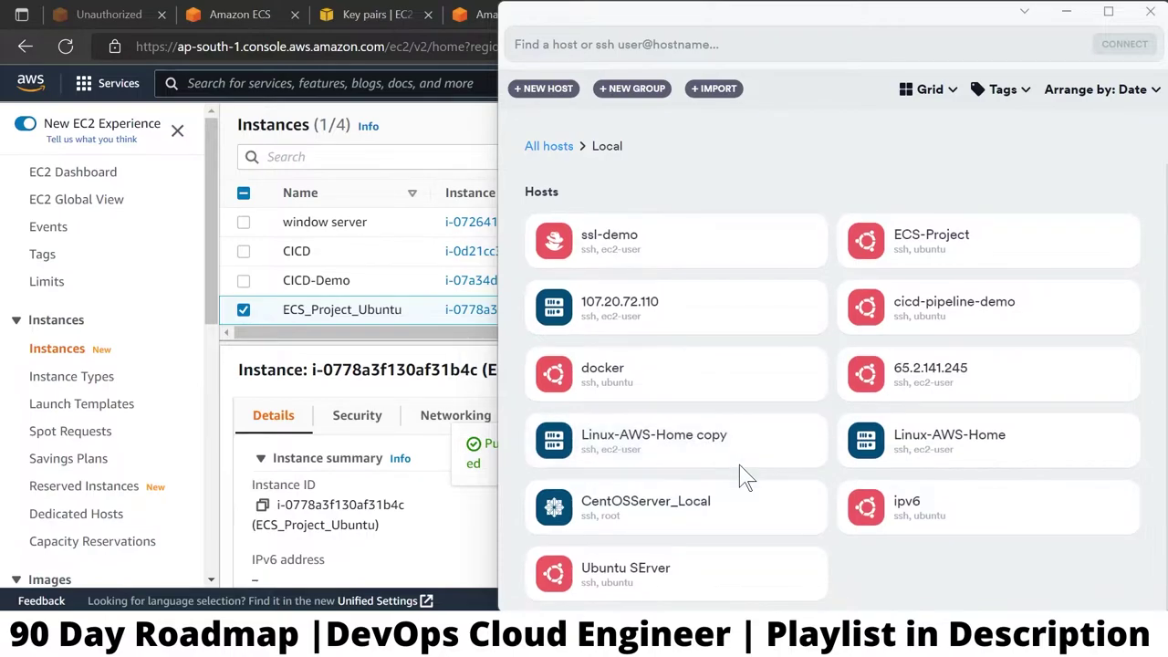
left_click(1088, 243)
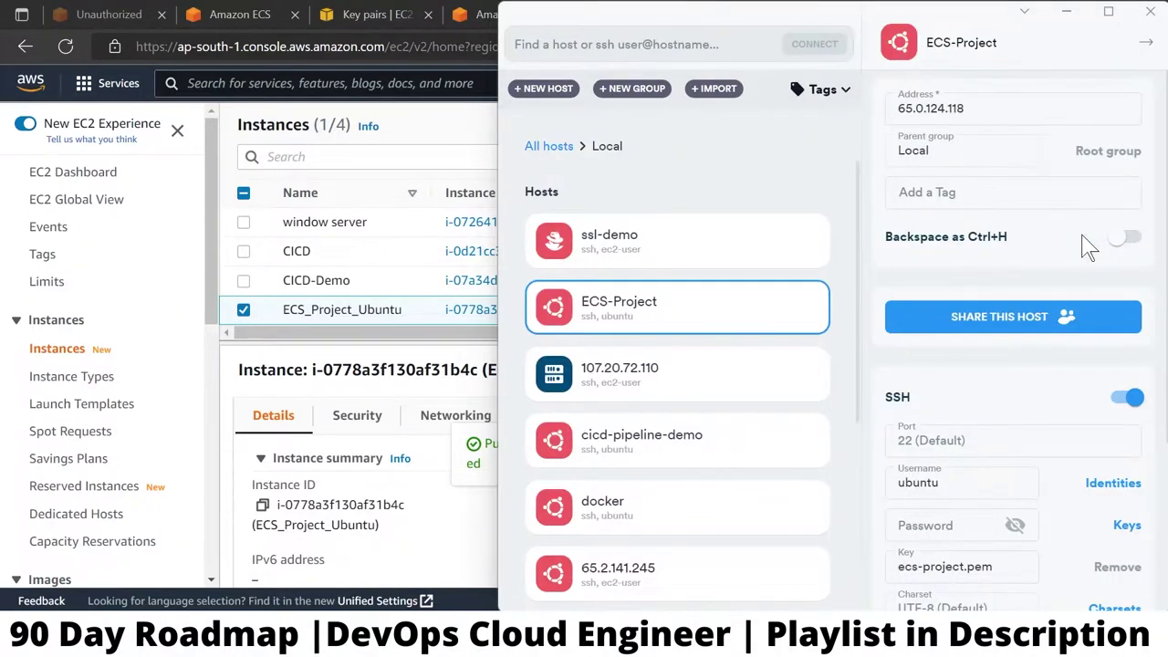
left_click(977, 116)
double_click(977, 116)
left_click(977, 116)
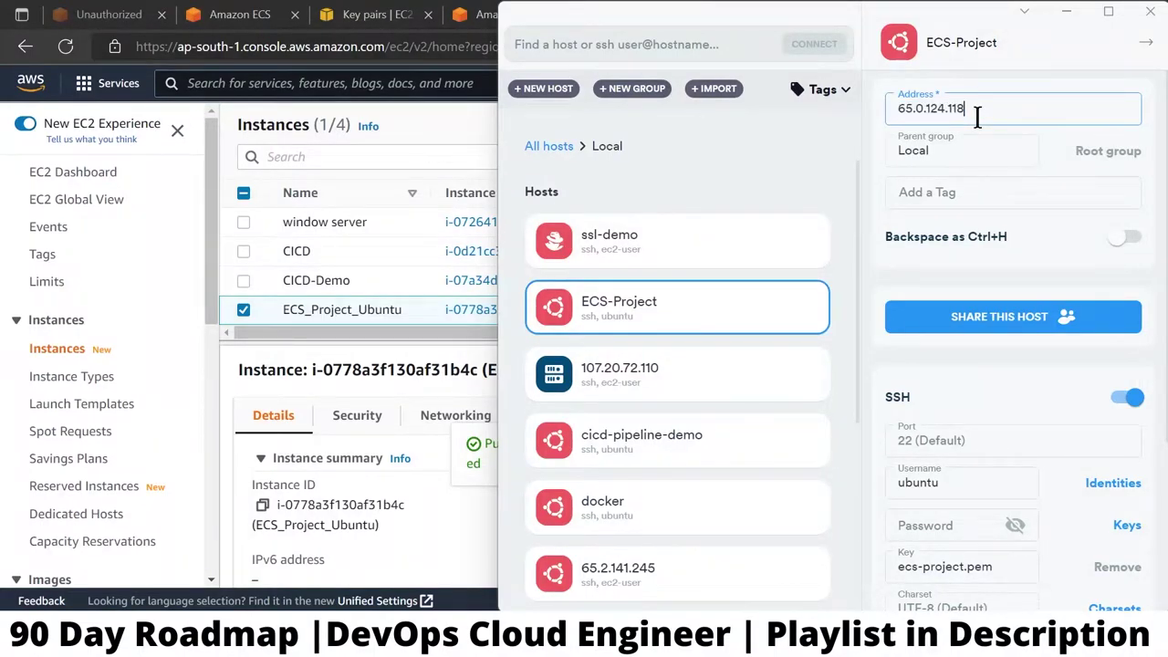
left_click(683, 326)
double_click(683, 326)
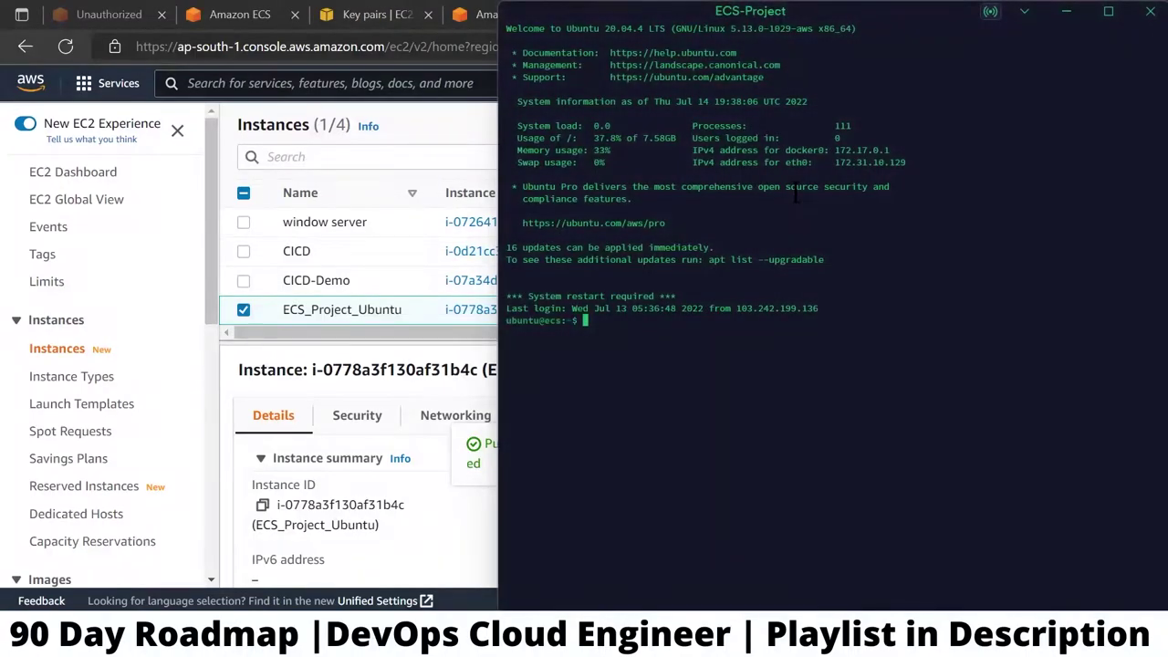
Step: Start a root shell with sudo -i and list the local Docker images with docker images
type("sudo -i")
key("Return")
type("docker images")
key("Return")
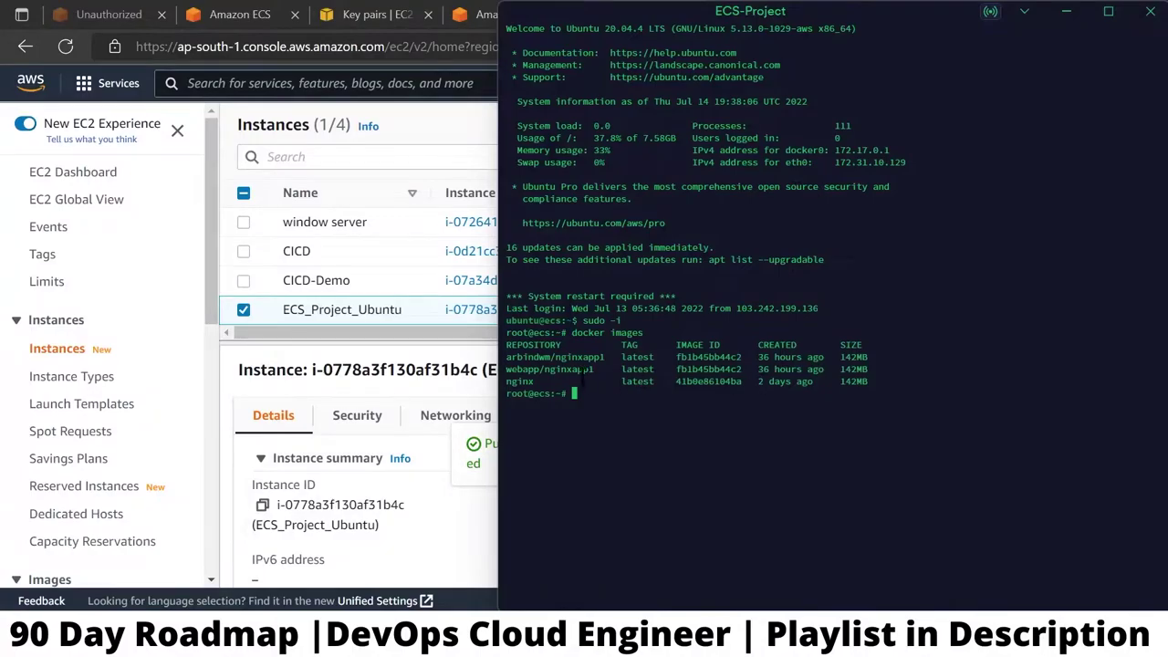
left_click_drag(671, 345, 709, 345)
left_click_drag(507, 357, 868, 359)
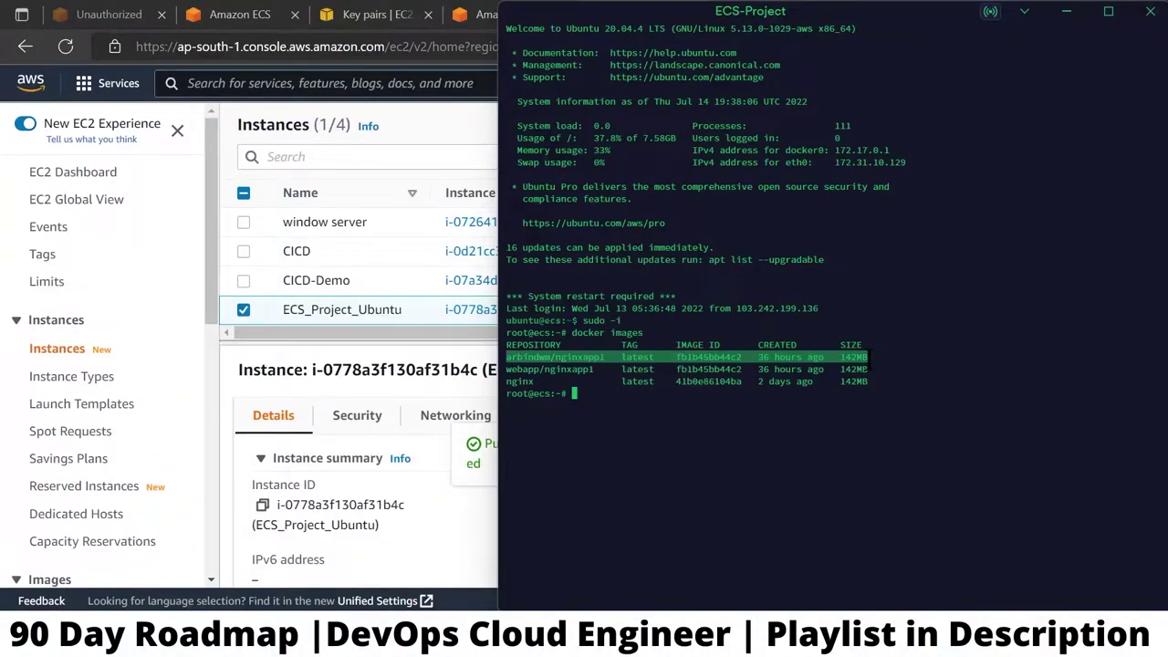
left_click(610, 394)
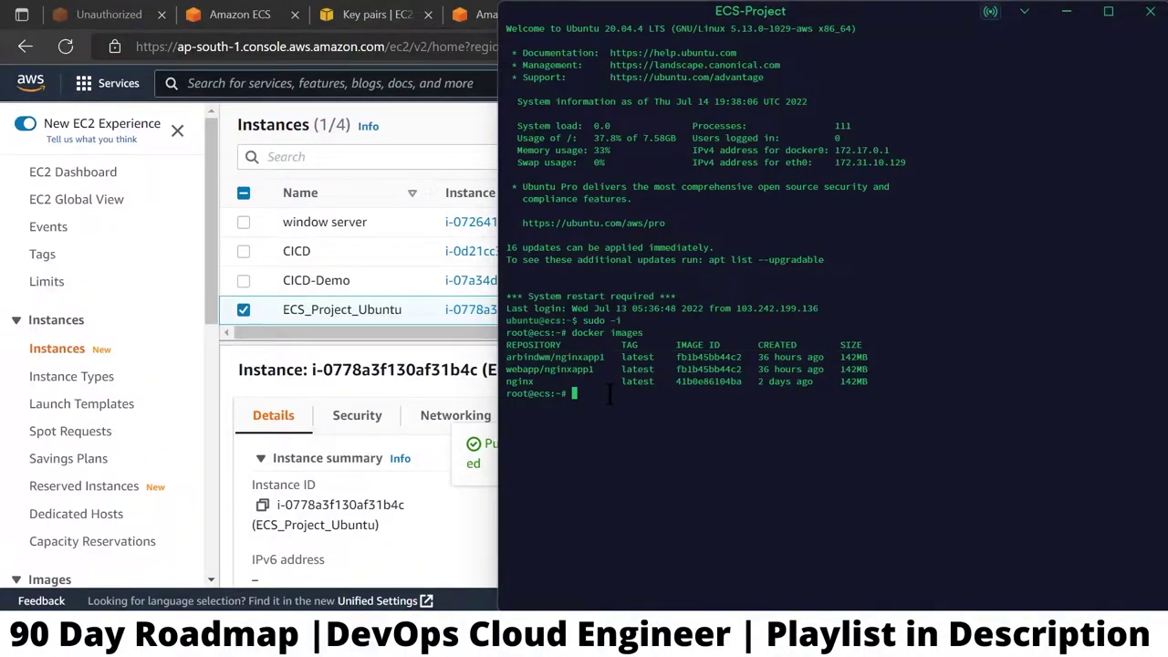
Step: Return to the webapp repository in ECR, view its push commands, and copy the macOS / Linux Docker authentication command
left_click(342, 356)
left_click(499, 17)
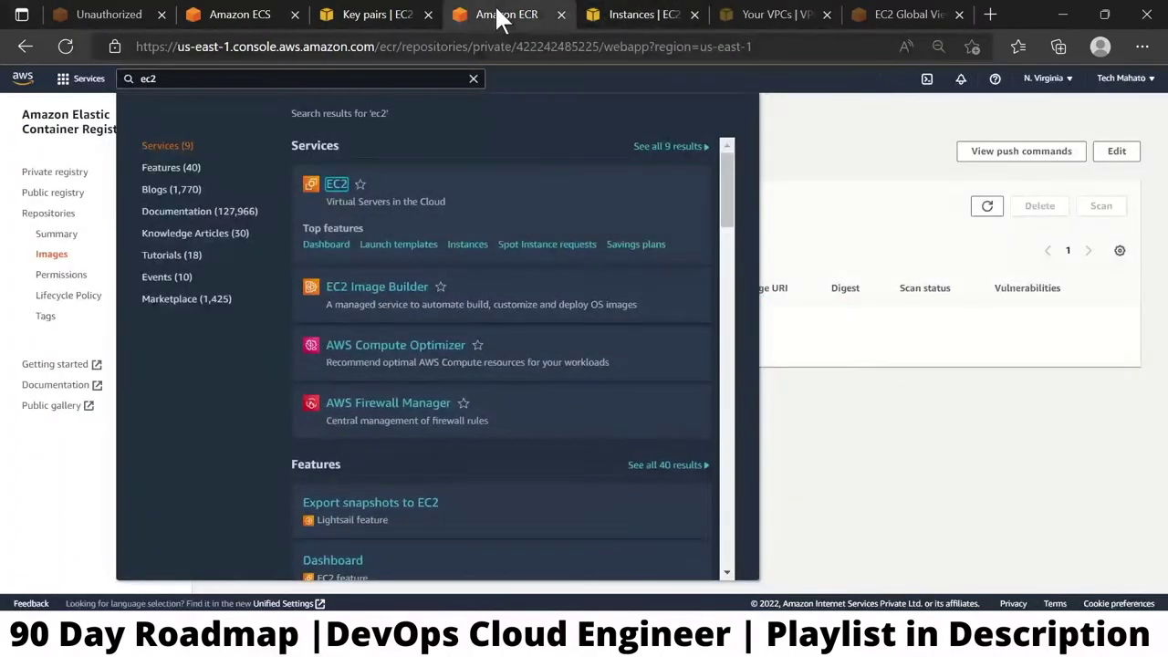
left_click(866, 411)
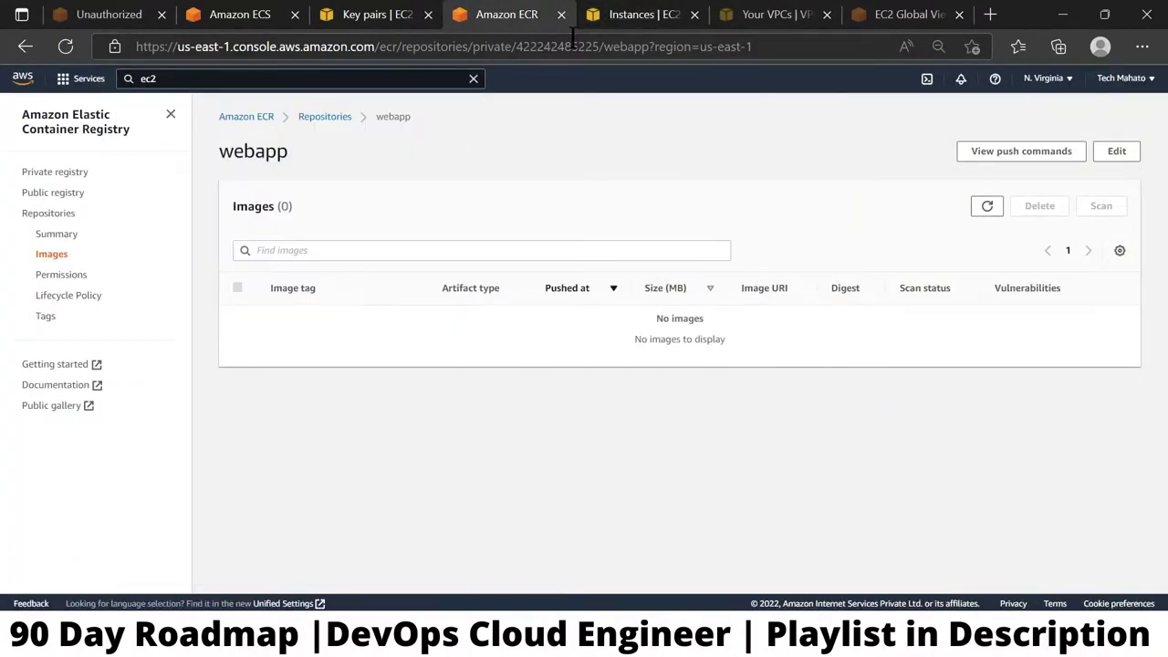
left_click(993, 155)
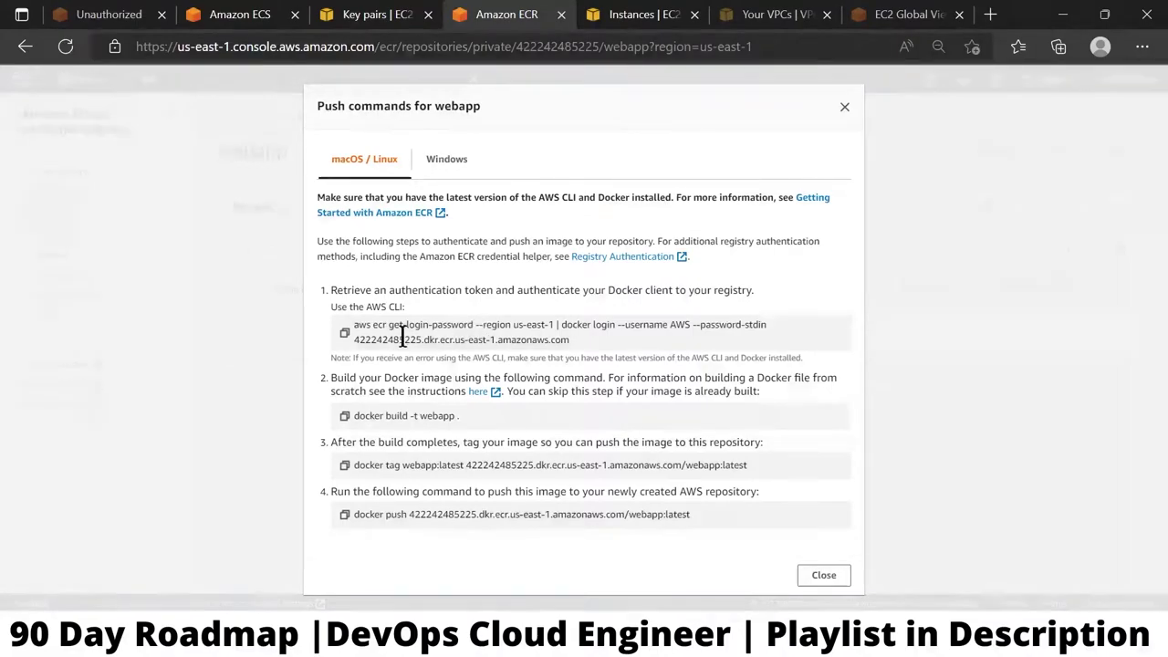
left_click(344, 332)
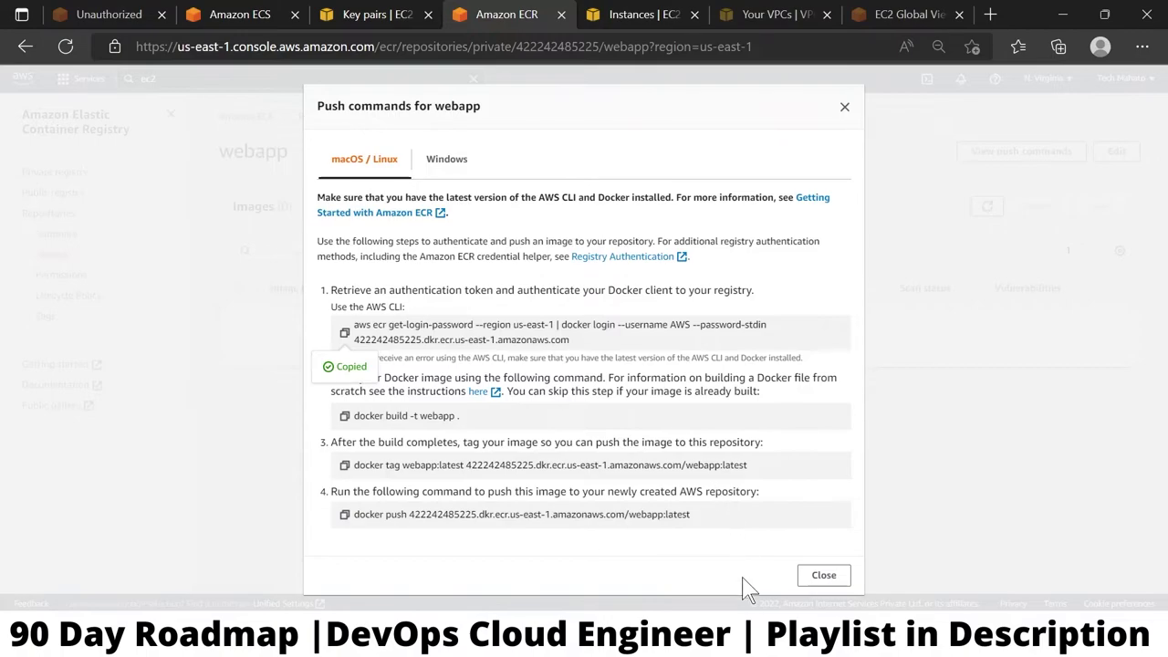
Step: Run the copied aws ecr get-login-password command in the ECS-Project terminal to log Docker in to the registry
key("alt+Tab")
key("ctrl+shift+v")
key("Return")
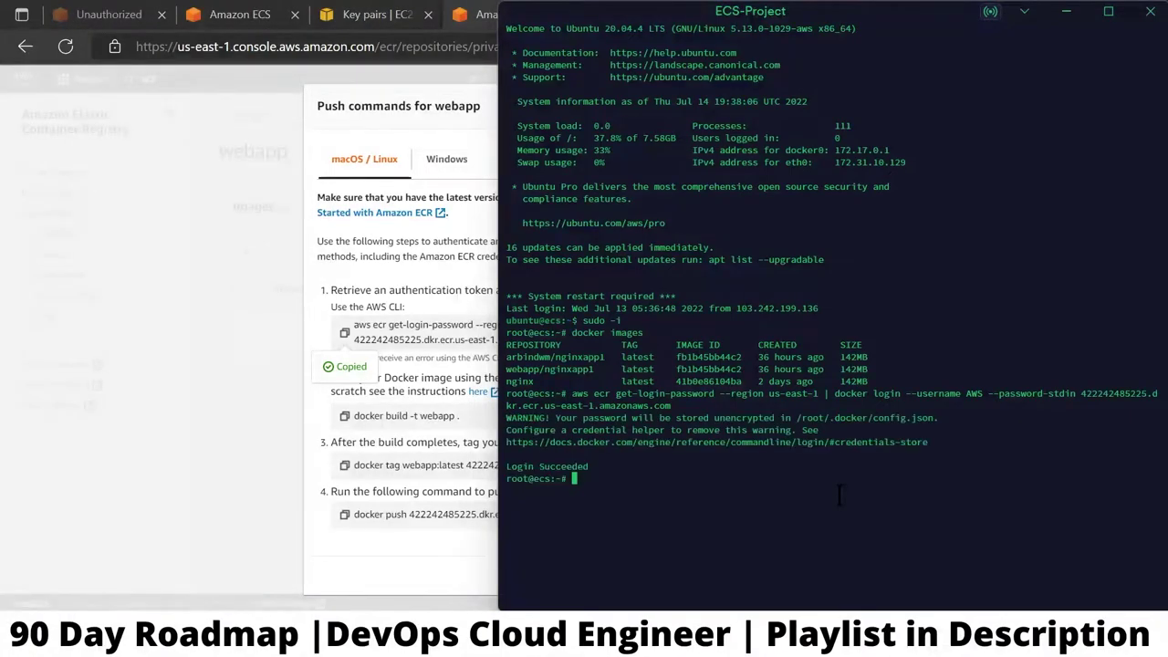
left_click_drag(600, 468, 496, 470)
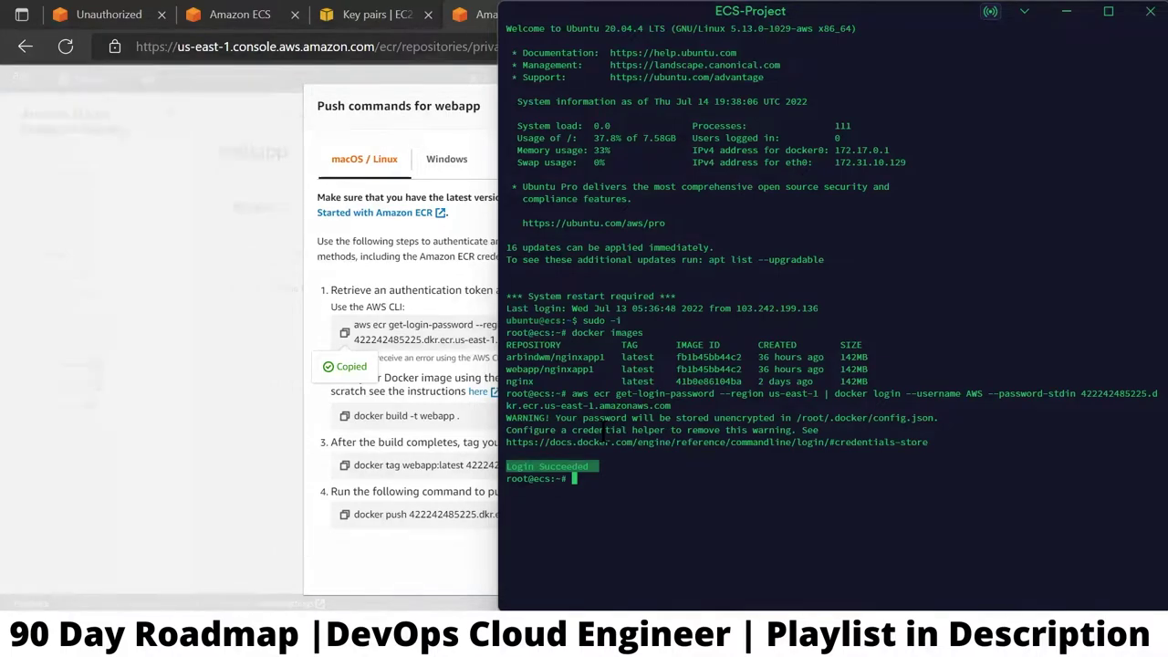
Step: Copy the docker build -t webapp . command from the push commands and return to the ECS-Project terminal
left_click(425, 383)
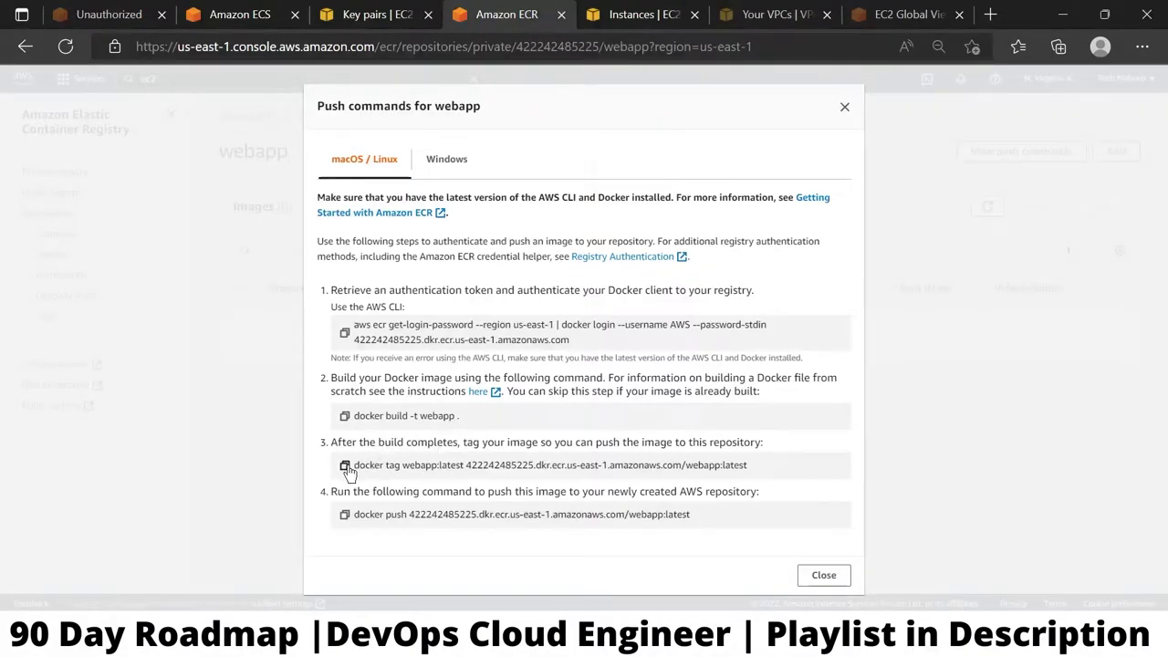
left_click(345, 416)
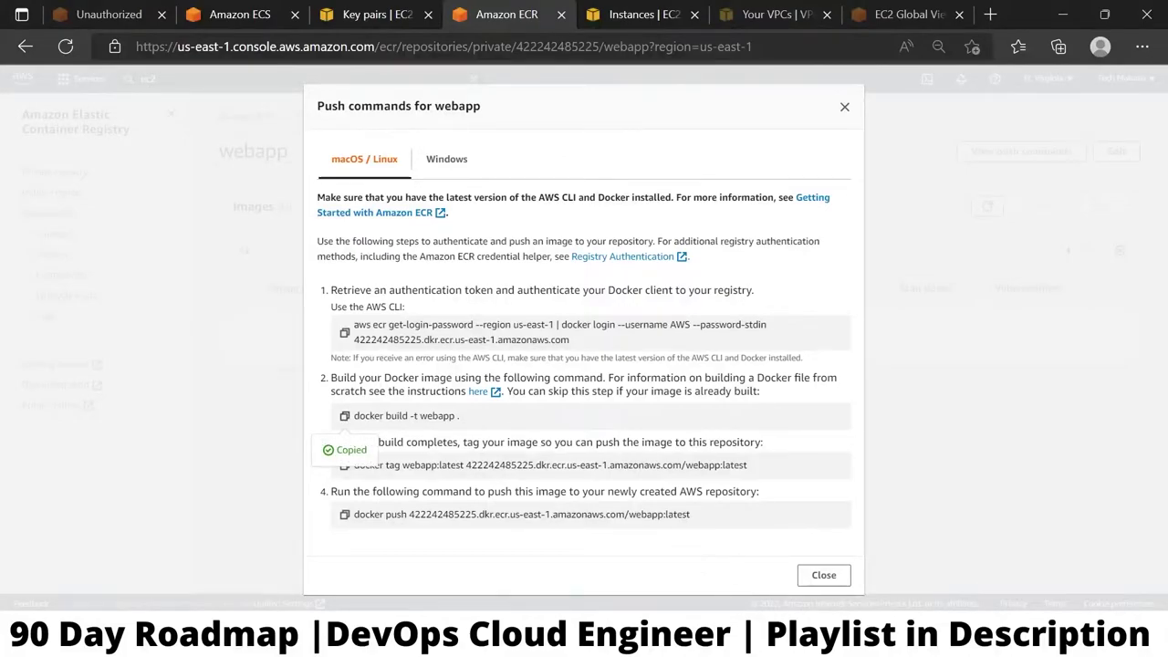
key("alt+Tab")
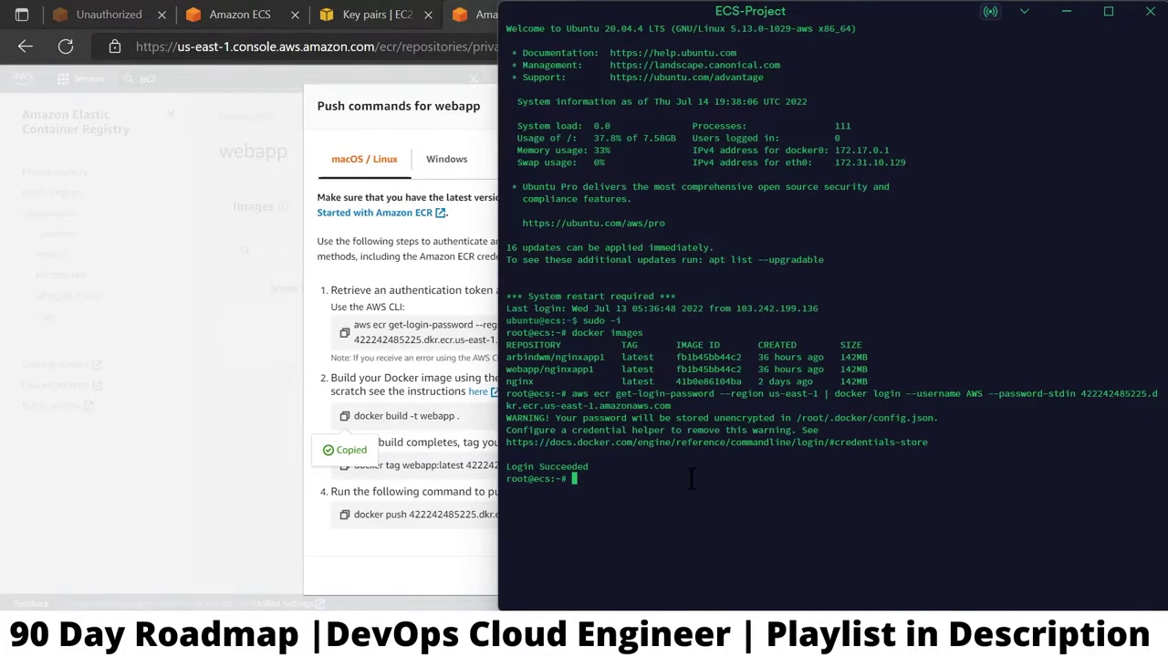
Step: List the home directory, change into the ecr directory, and list its files
type("ls")
key("Return")
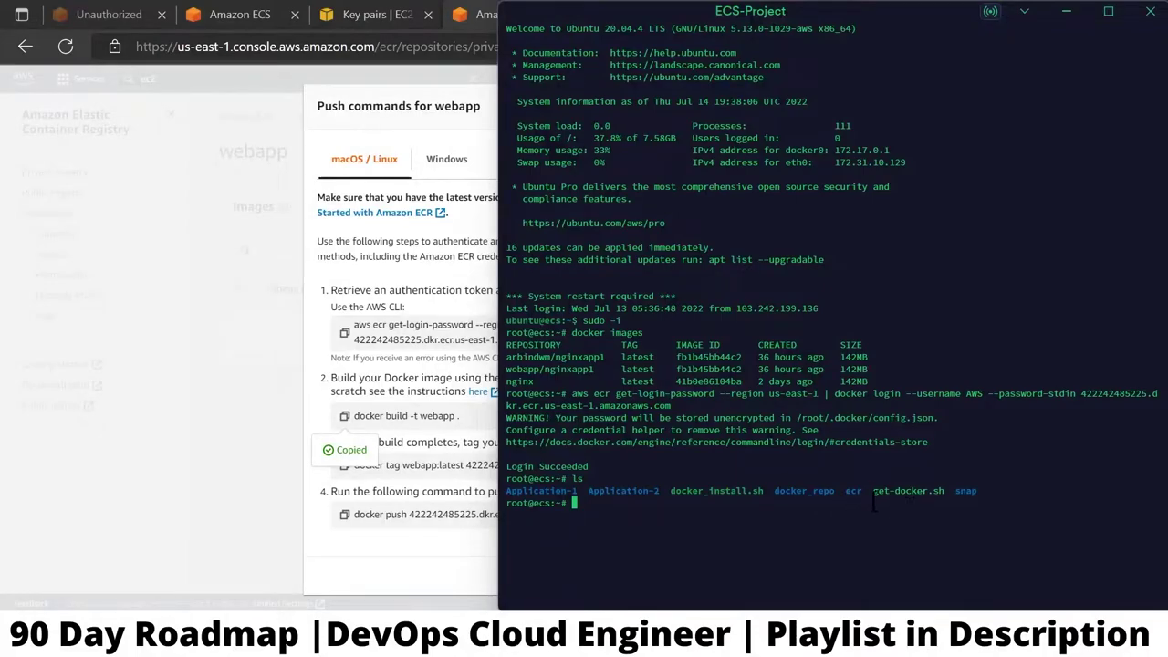
type("cd ecr/")
key("Return")
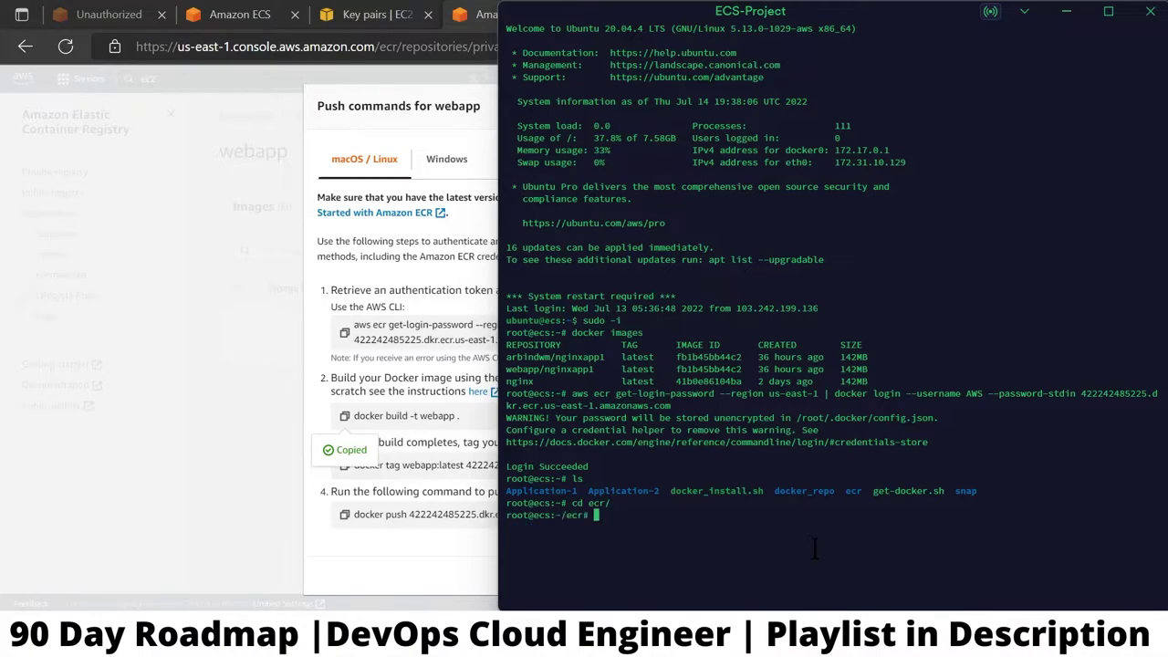
type("ls")
key("Return")
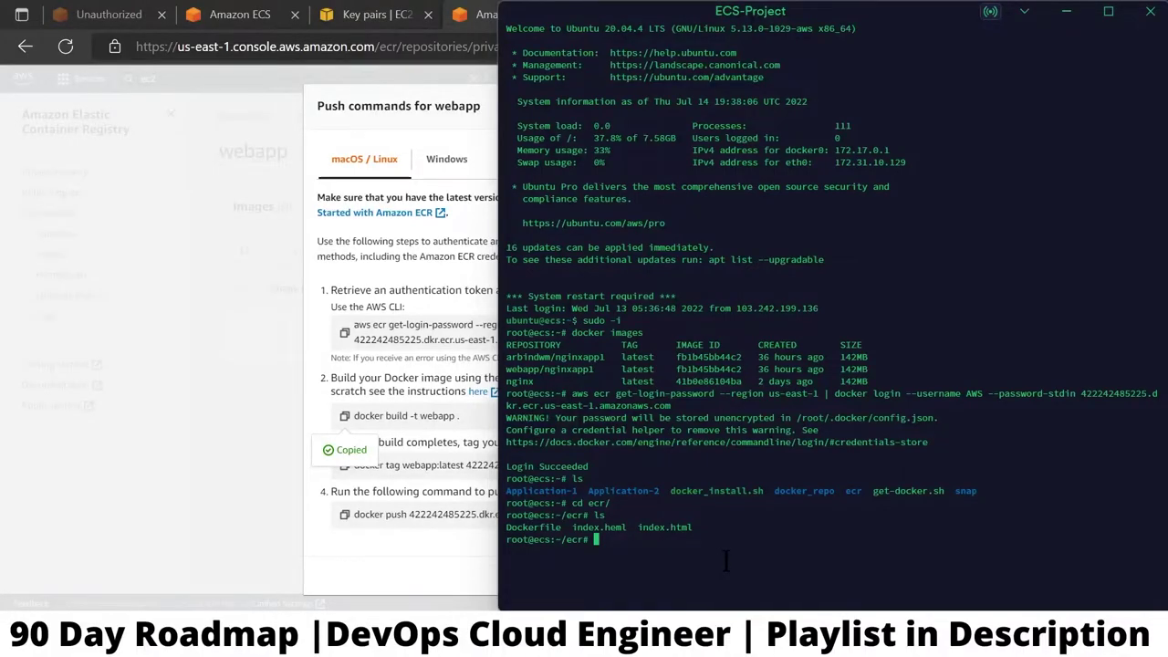
Step: Run the copied docker build -t webapp . command in the ecr directory, and clear the terminal once it completes
right_click(726, 560)
key("Return")
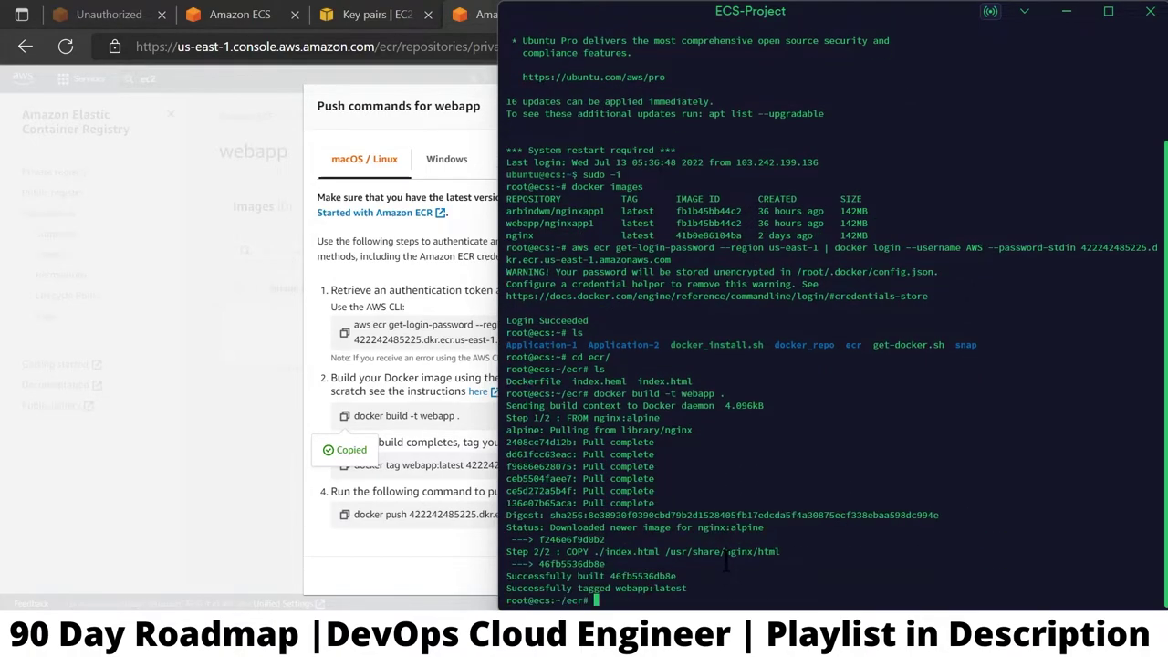
type("clear")
key("Return")
key("Return")
key("Return")
key("Return")
key("Return")
key("Return")
key("Return")
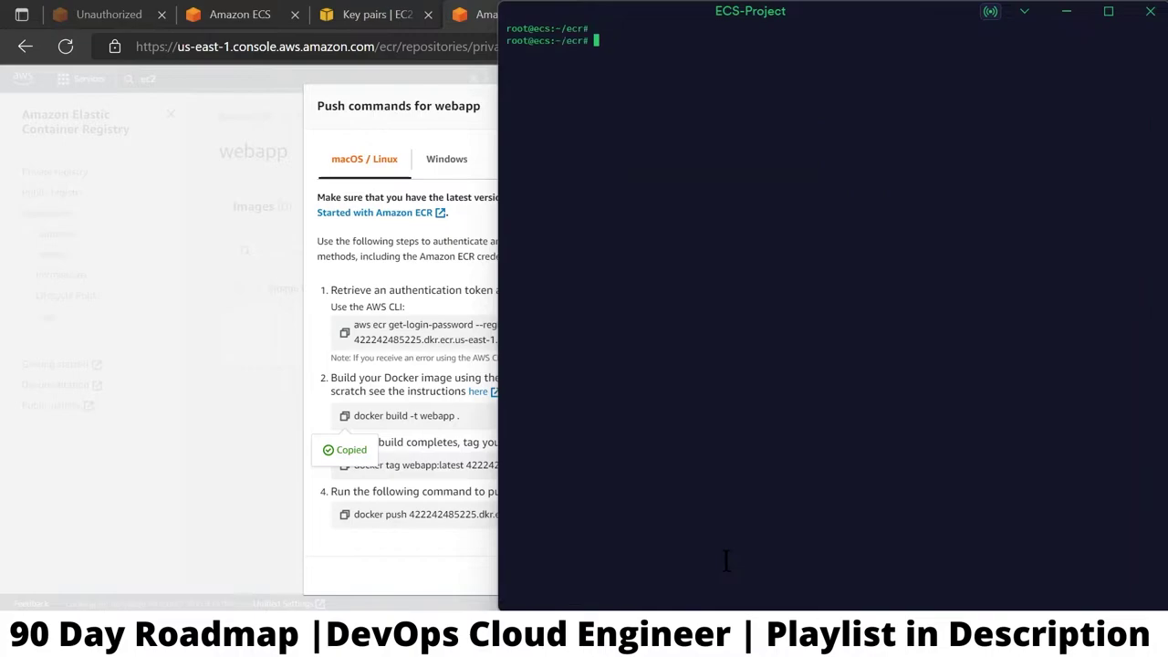
Step: List the local Docker images with docker images and highlight the webapp entry
type("doc")
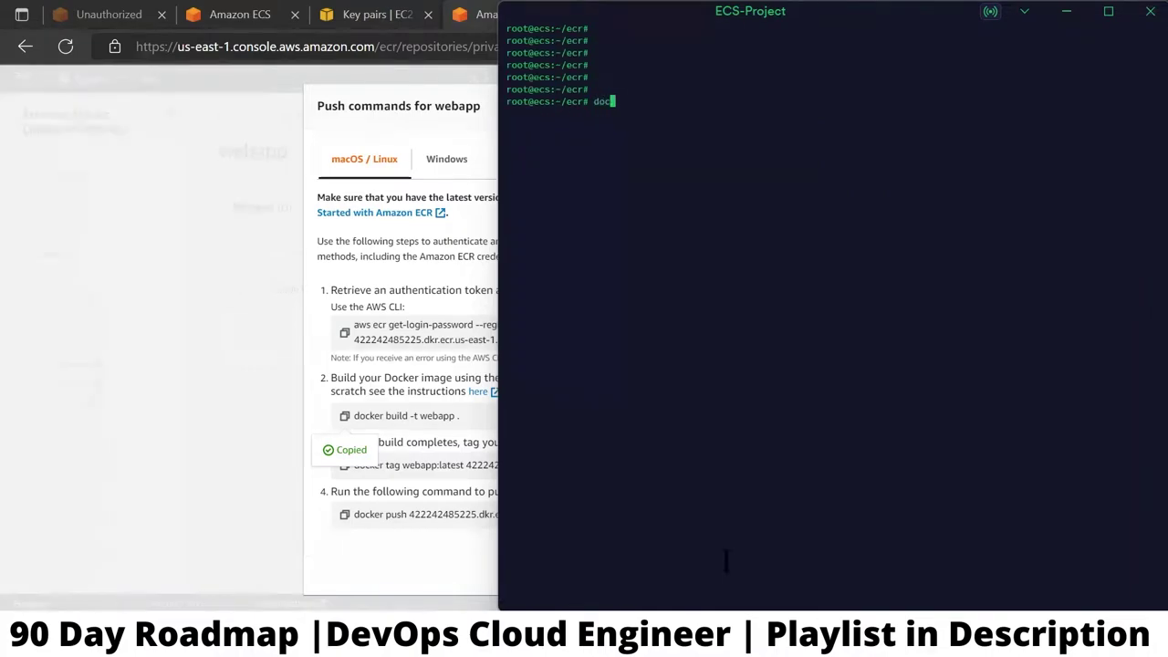
type("ker images")
key("Return")
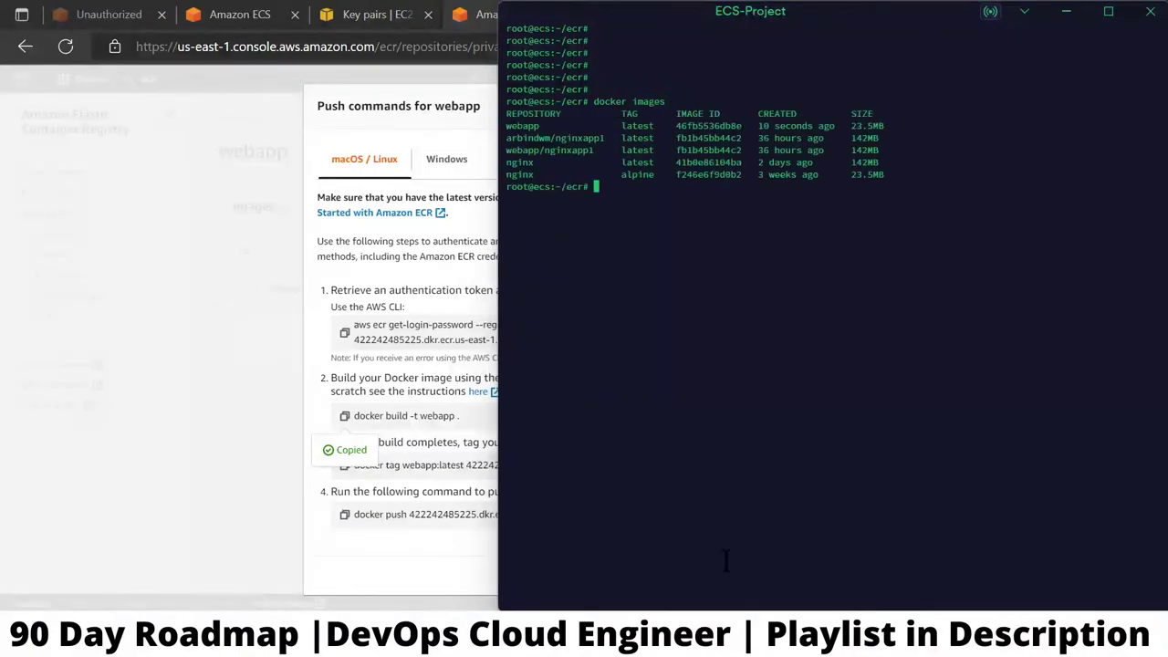
left_click_drag(540, 126, 505, 127)
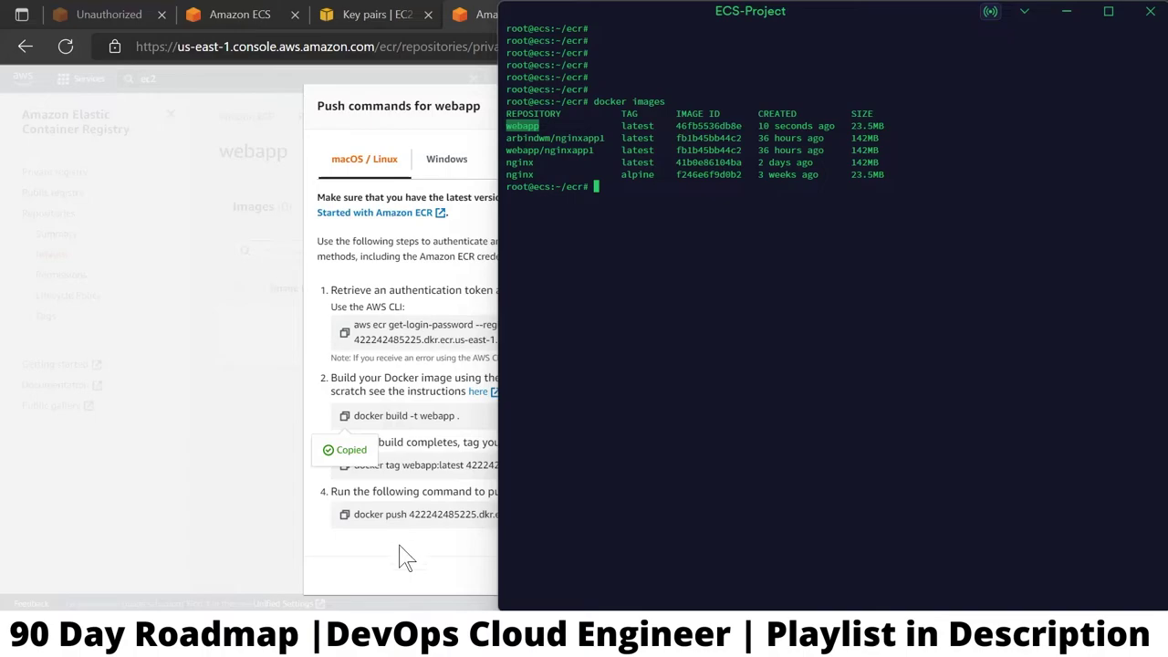
Step: Copy the docker tag command for webapp:latest from the ECR push commands and run it in the ECS-Project terminal
left_click(406, 555)
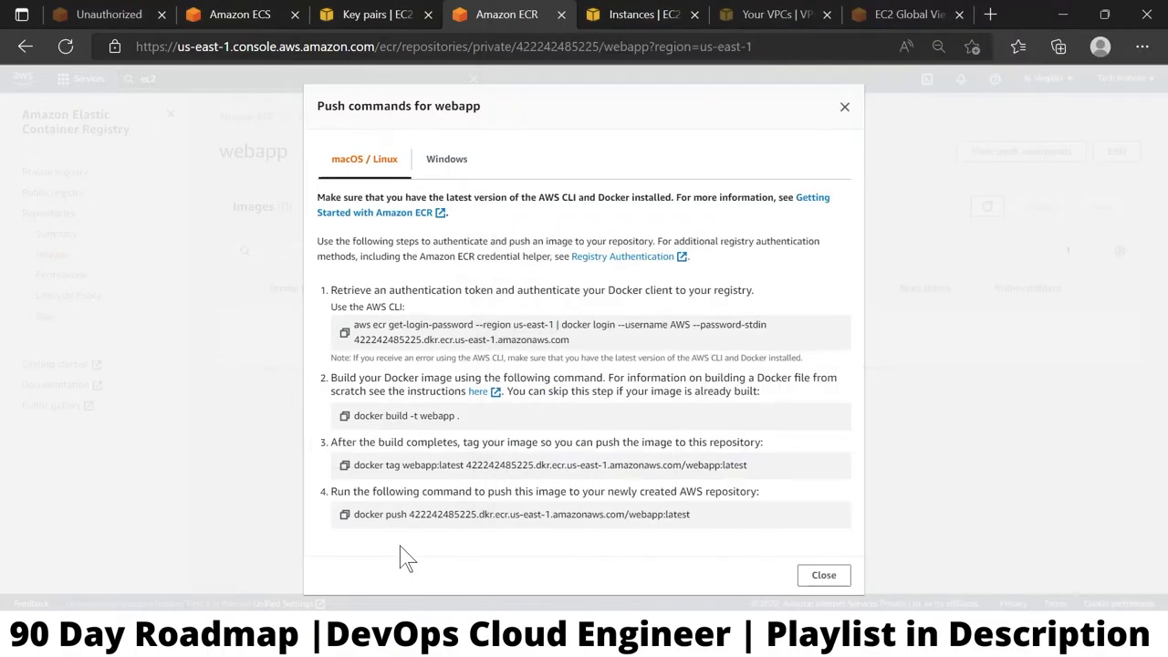
left_click(344, 465)
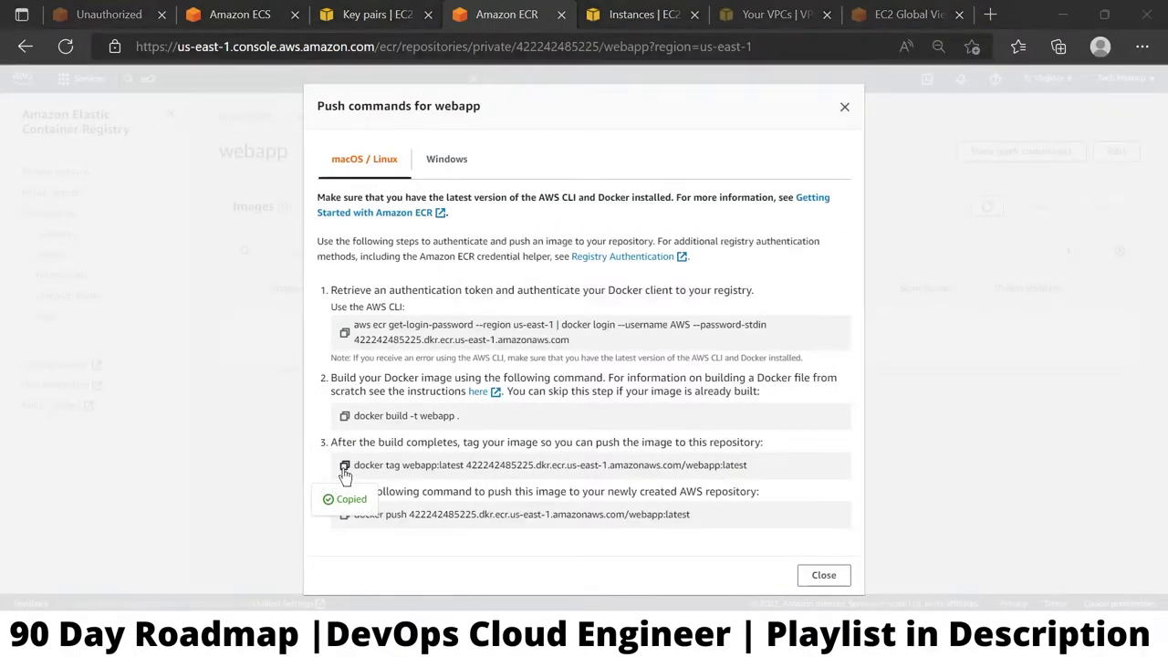
key("alt+Tab")
key("ctrl+v")
key("Return")
Step: Copy the docker push command for webapp:latest from the ECR push commands and run it in the terminal, highlighting the digest line
key("alt+Tab")
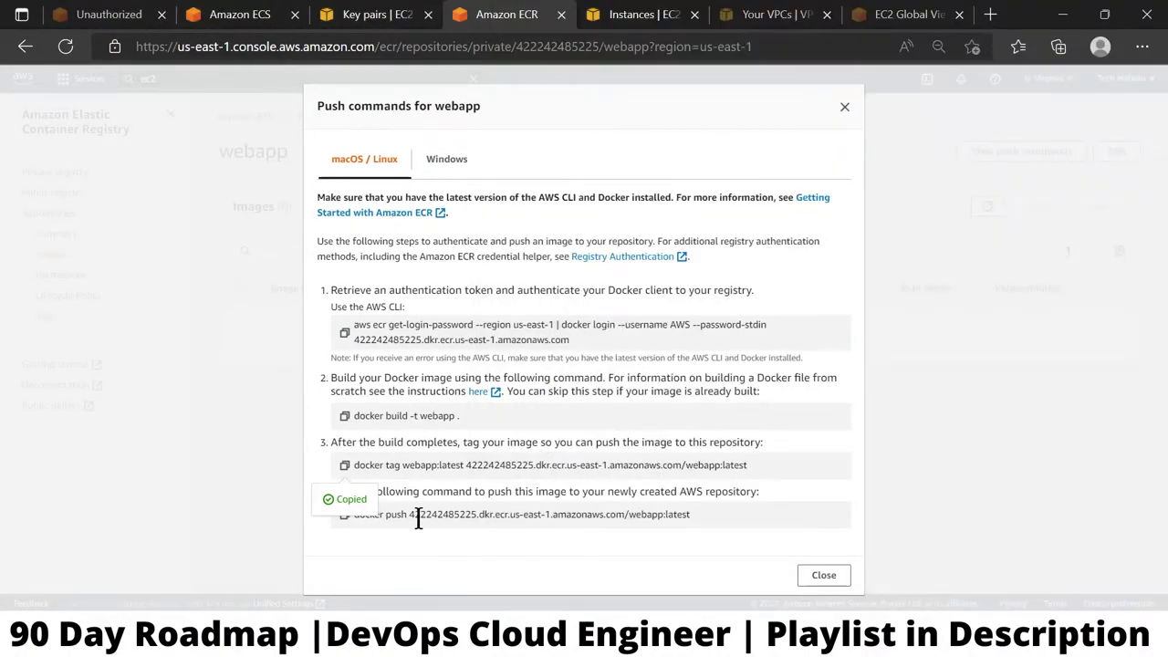
left_click(344, 514)
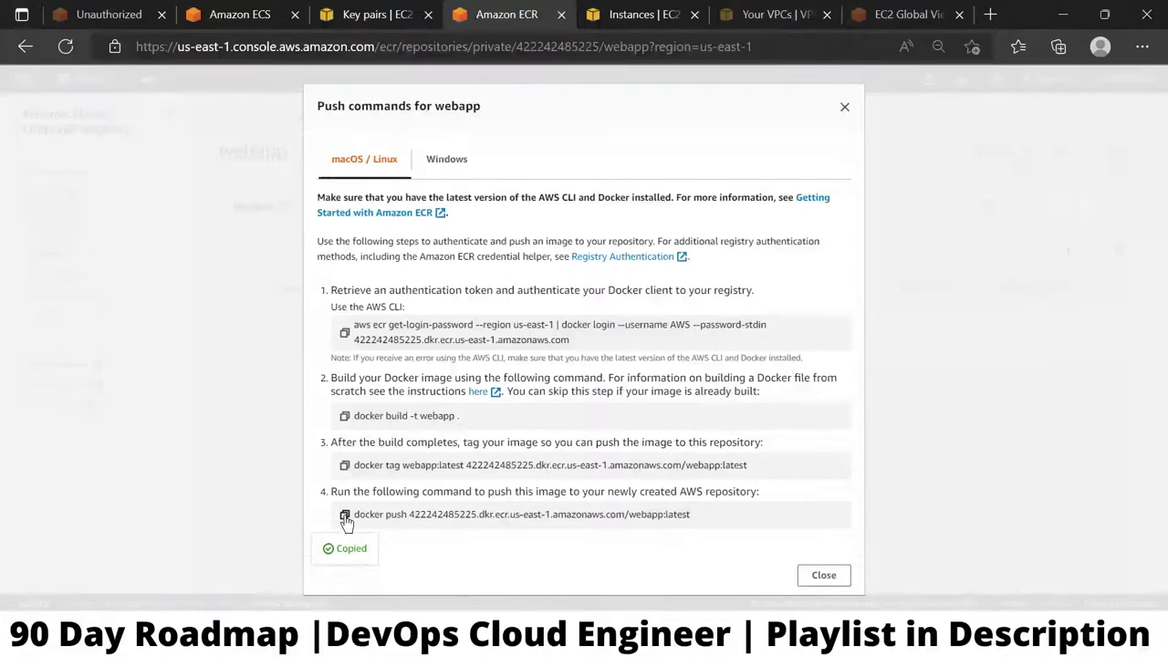
key("alt+Tab")
key("ctrl+v")
key("Return")
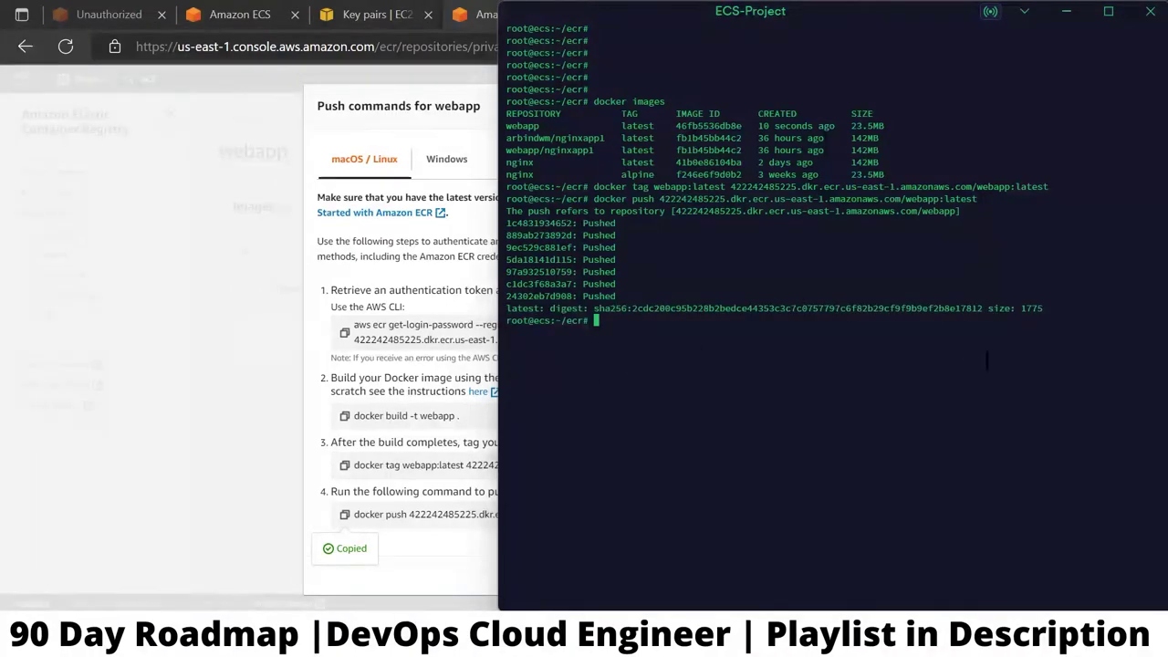
left_click_drag(1072, 315, 489, 312)
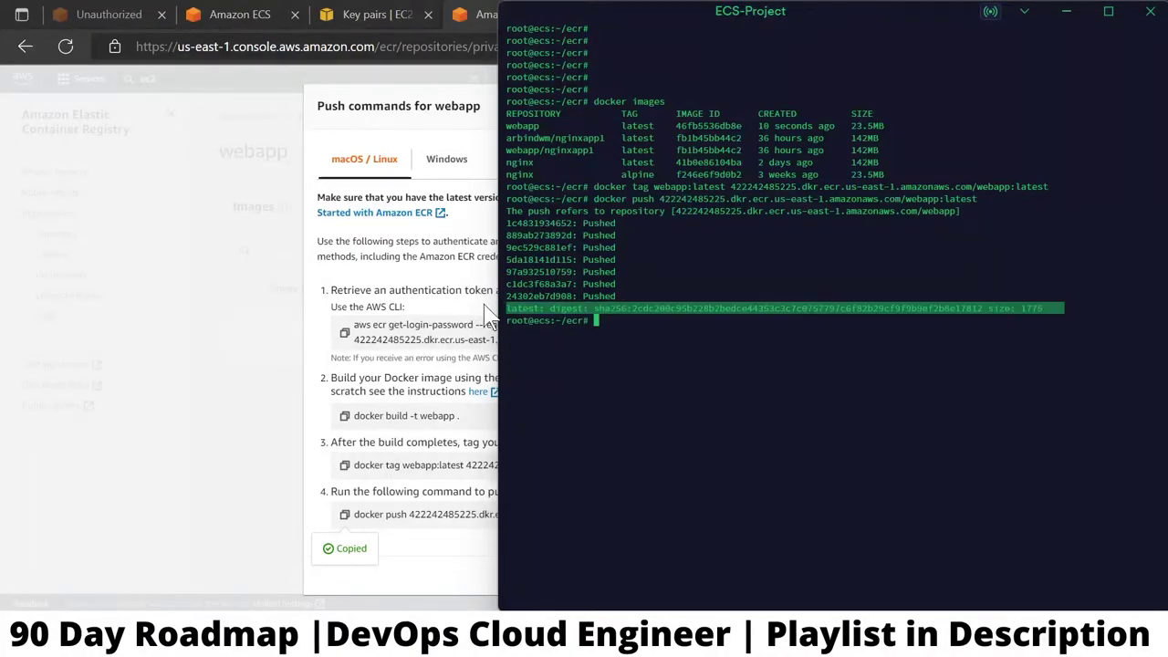
Step: Return to the webapp repository in ECR, refresh its image list, and copy the URI of the latest image
left_click(164, 272)
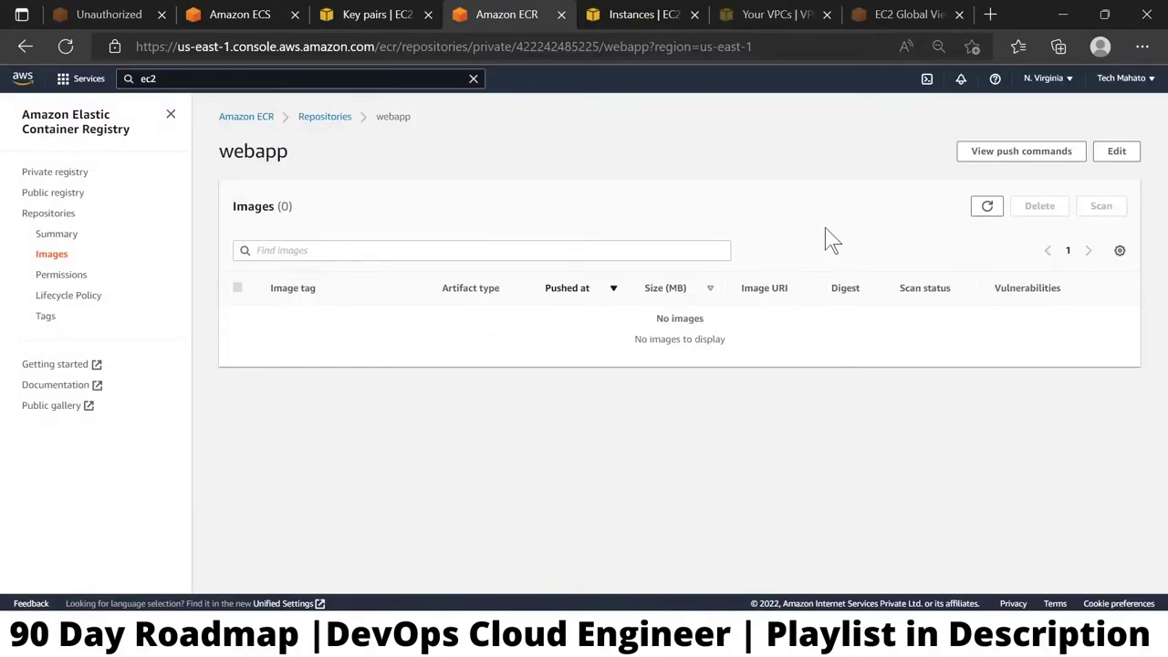
left_click(981, 214)
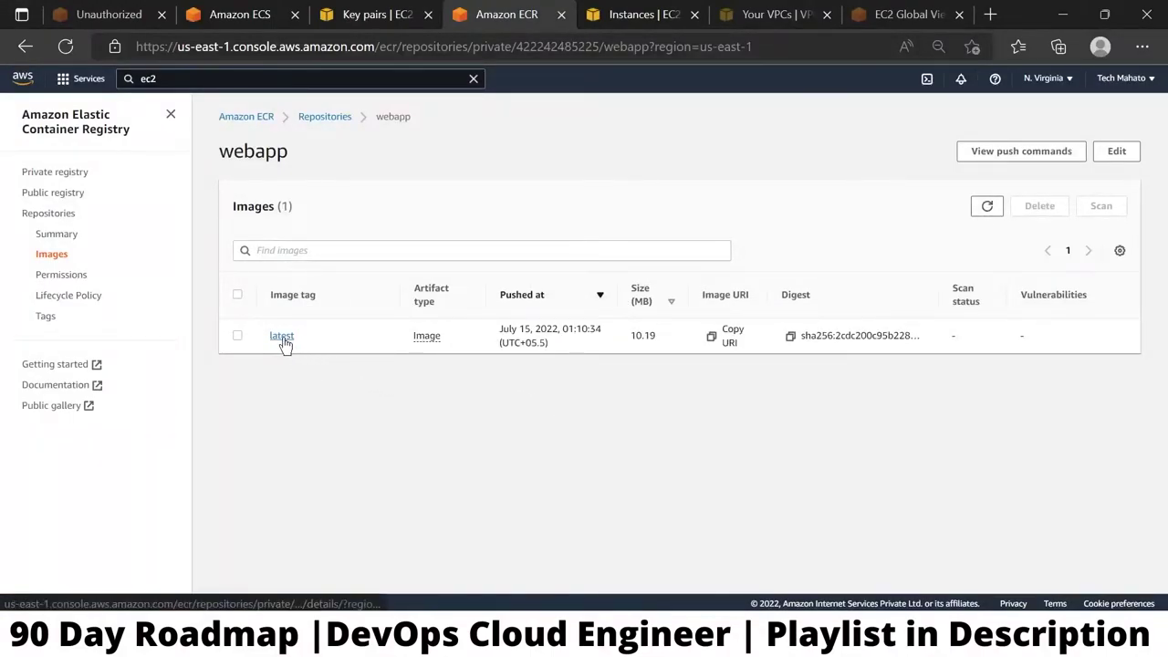
left_click(711, 337)
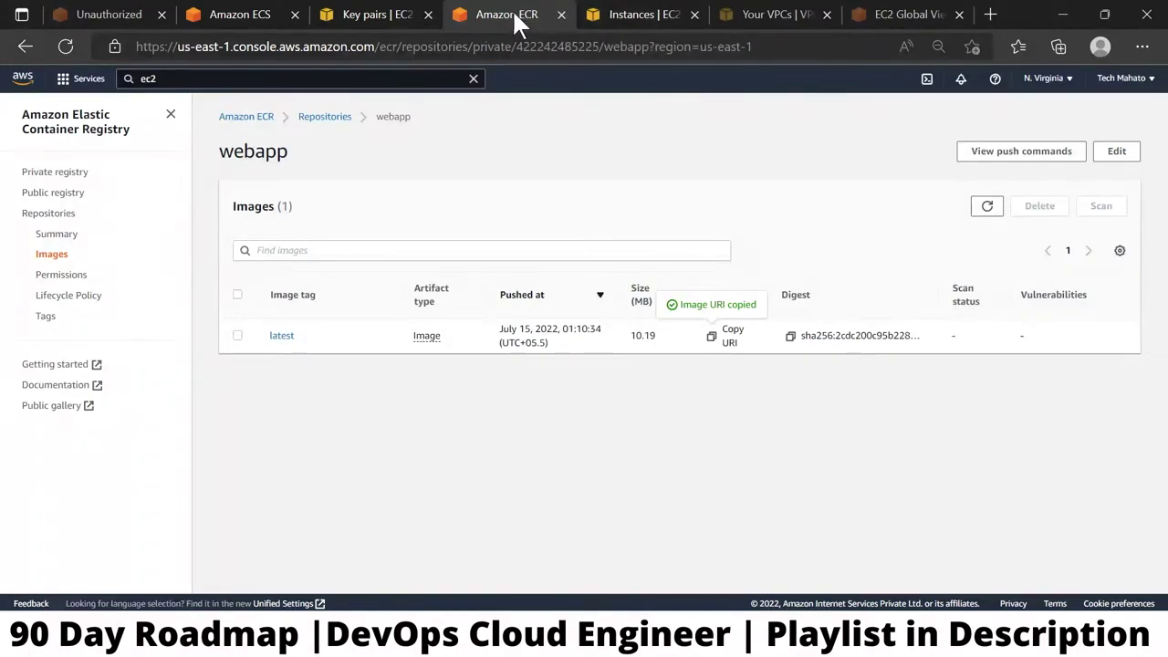
Step: Switch to the Add container form in Amazon ECS and set the Image to the copied webapp:latest URI
left_click(613, 13)
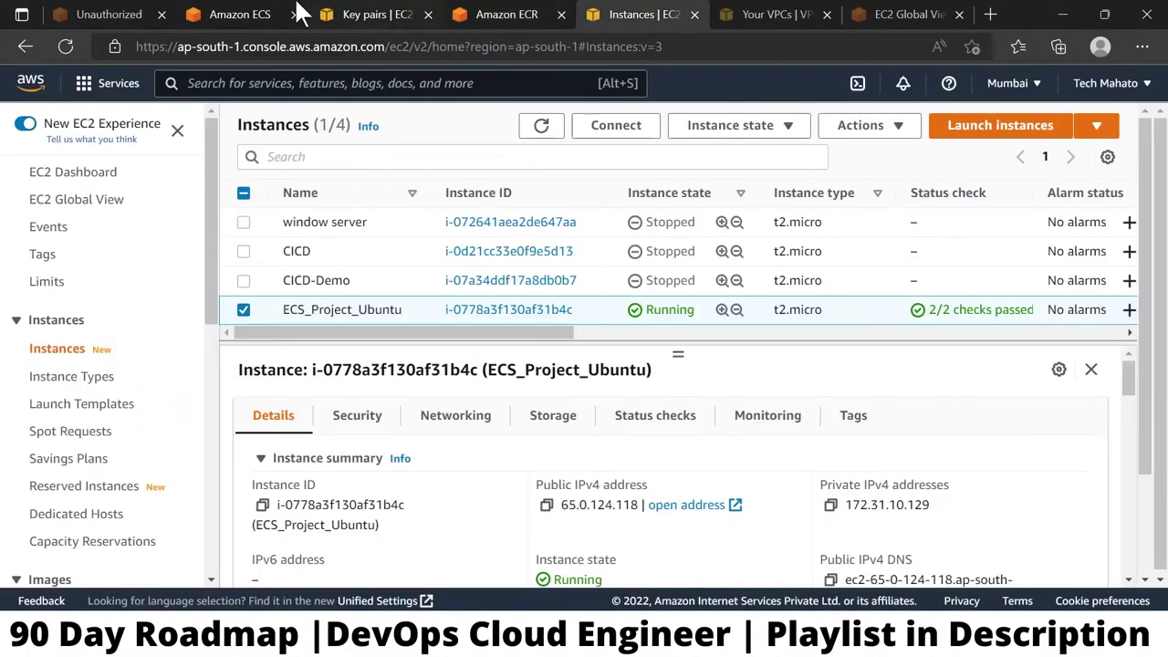
left_click(240, 14)
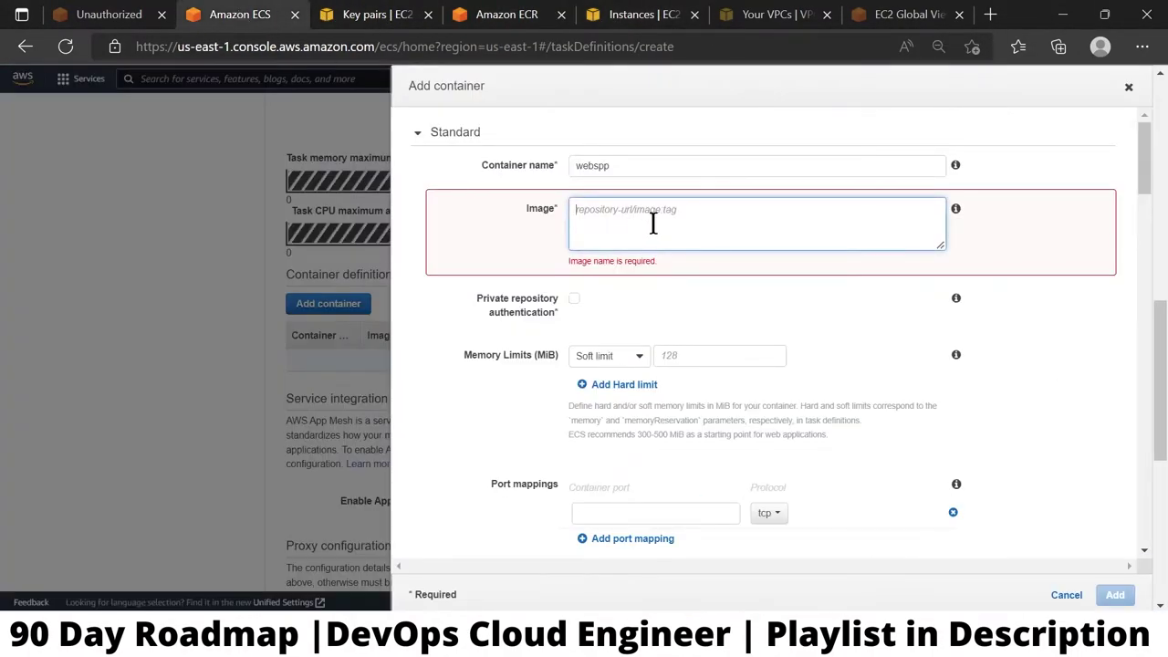
key("ctrl+v")
left_click(1045, 282)
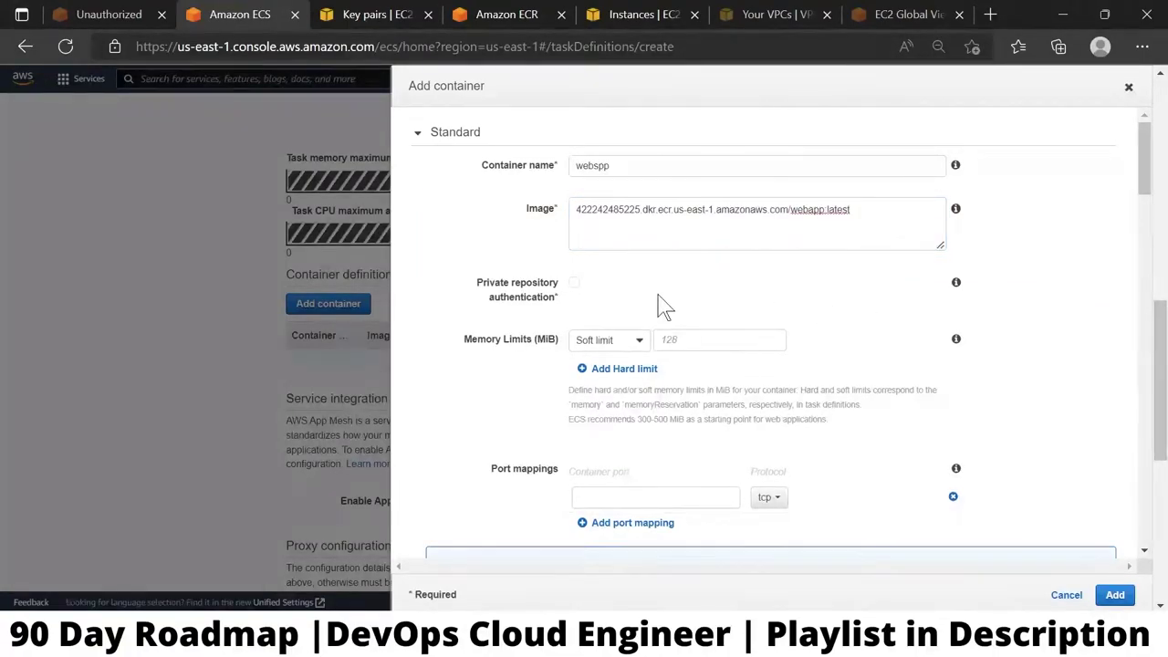
Step: Look through the container's port mappings and its advanced settings down to the Docker labels, without entering a container port
scroll(564, 325, "down", 2)
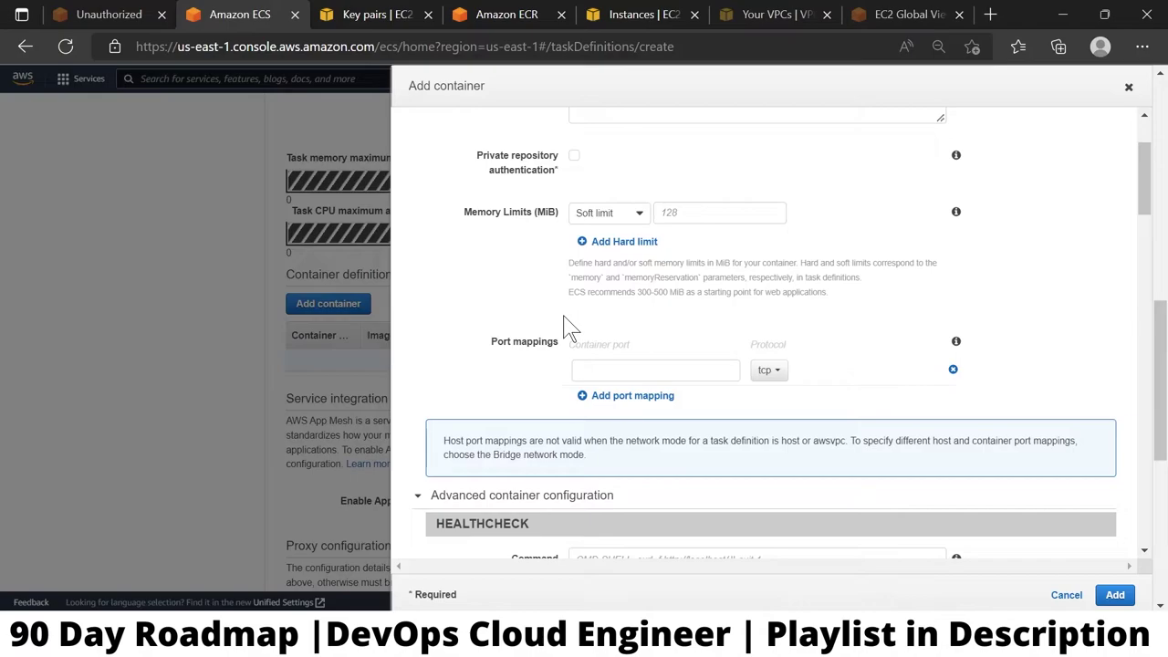
scroll(535, 326, "down", 2)
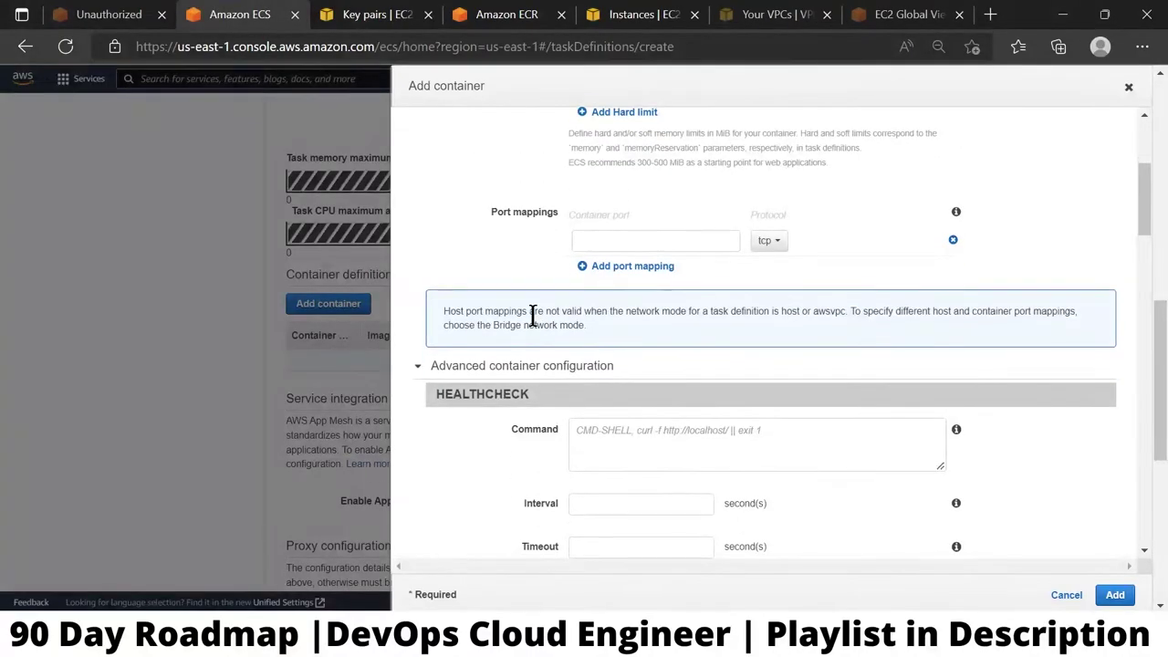
left_click(734, 243)
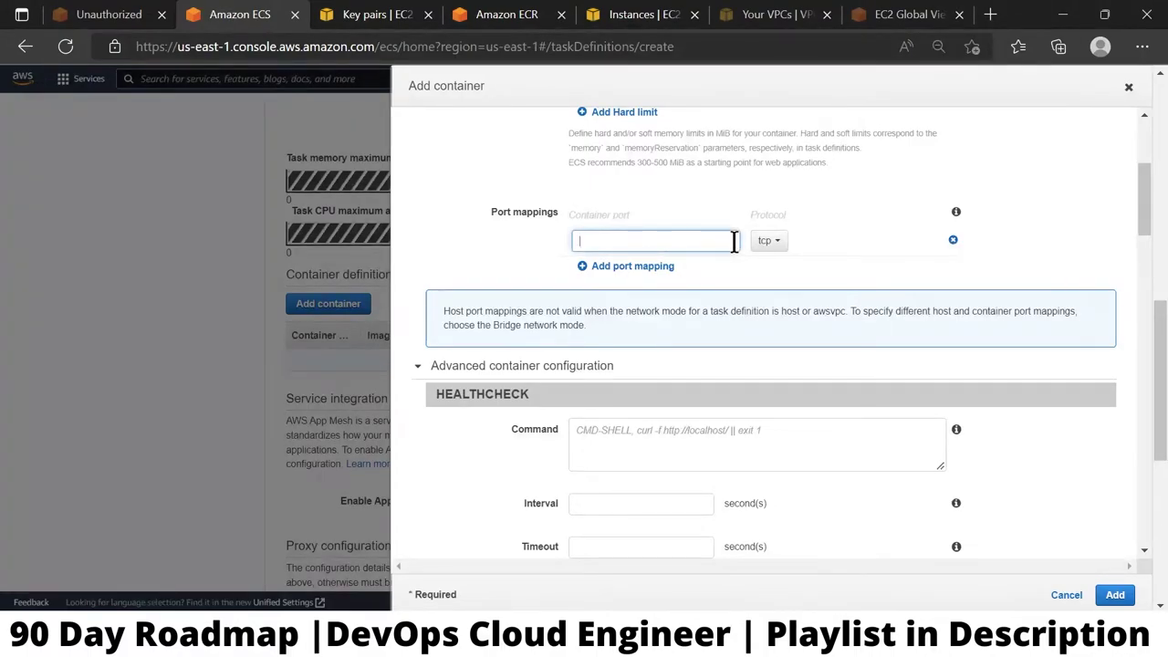
left_click(1047, 254)
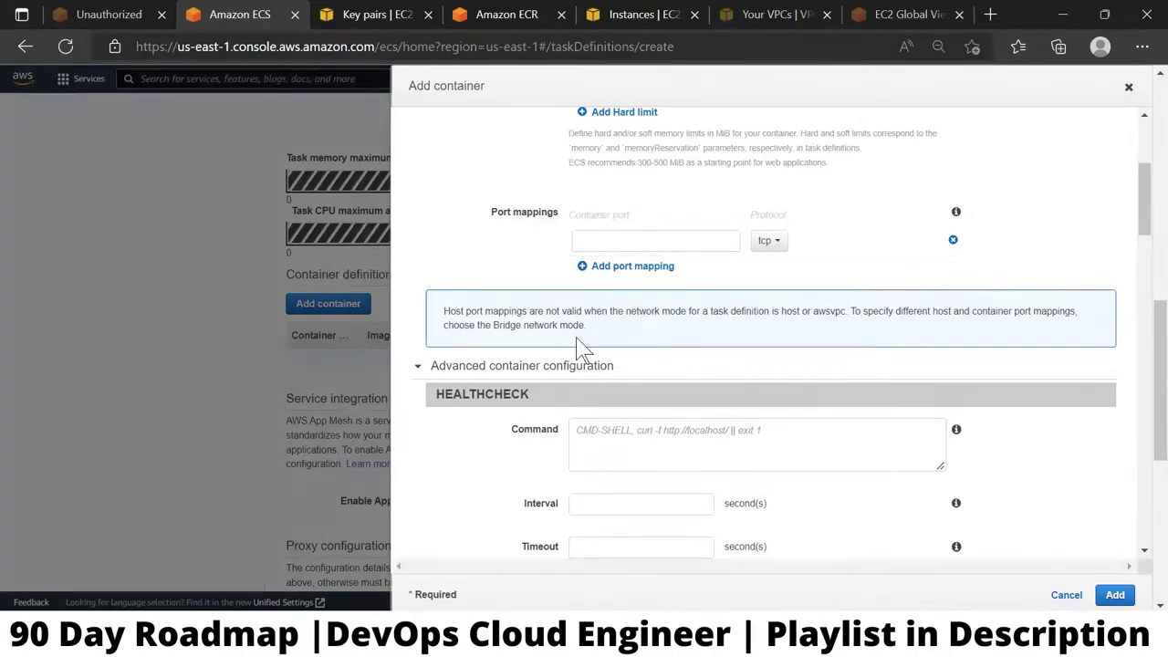
scroll(584, 347, "down", 3)
scroll(584, 346, "down", 3)
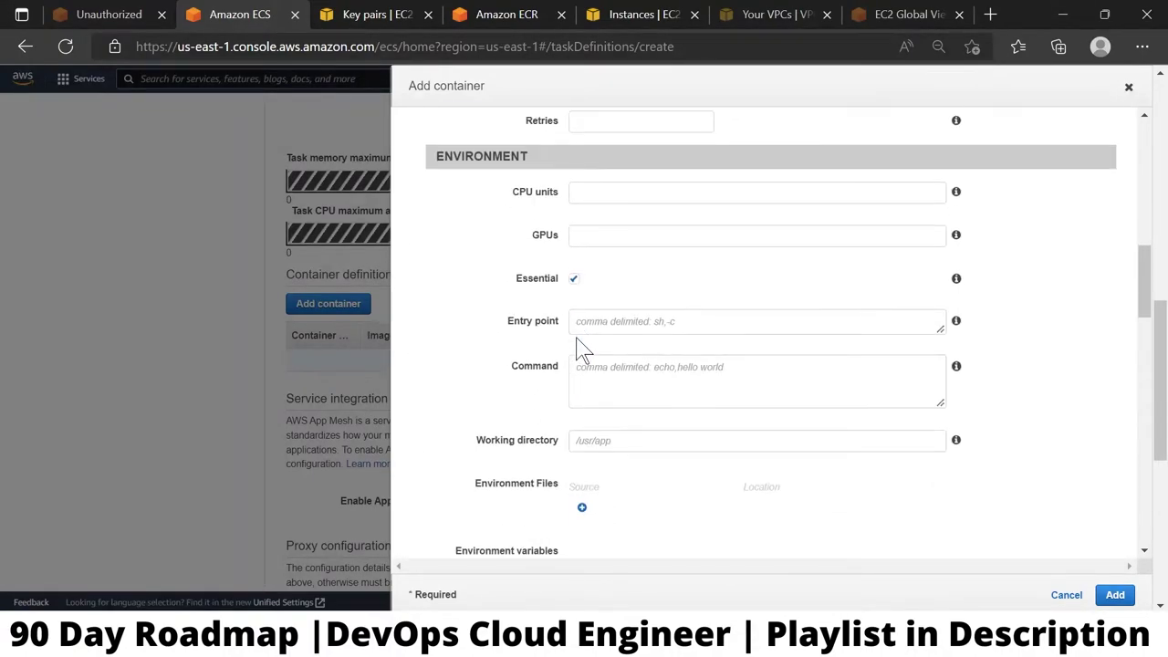
scroll(584, 347, "down", 4)
scroll(581, 349, "down", 5)
scroll(578, 347, "down", 5)
scroll(578, 342, "down", 3)
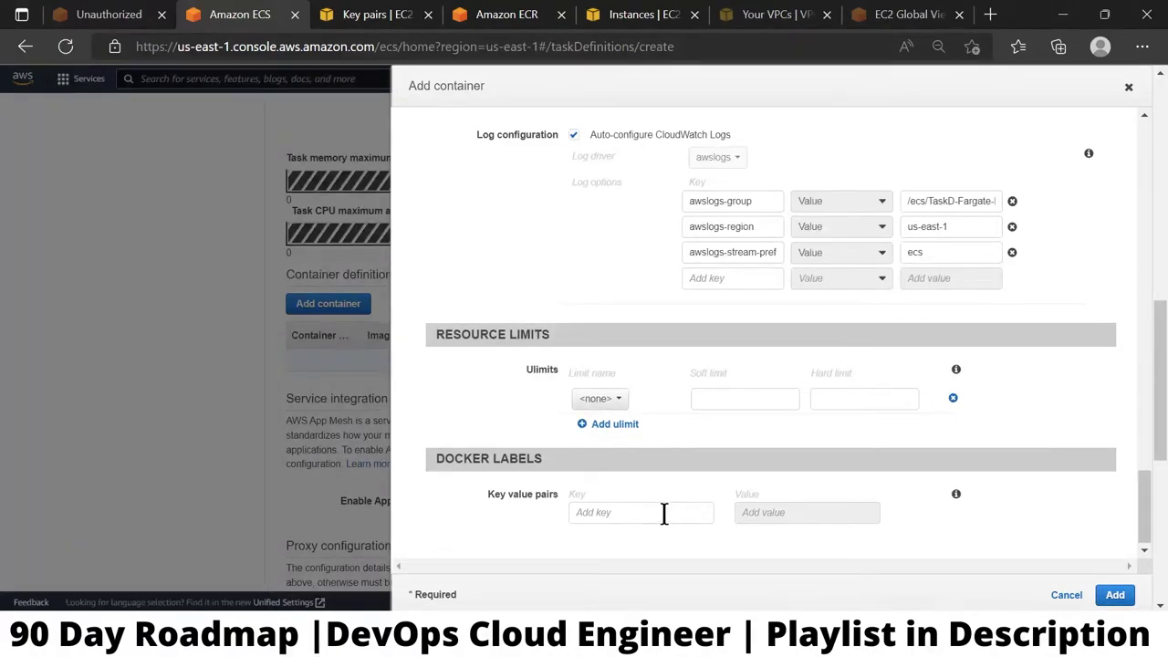
Step: Go back to the container's standard settings and review the health check, environment, timeout, network, storage, logging and resource limit sections again
scroll(664, 514, "up", 15)
scroll(666, 521, "up", 10)
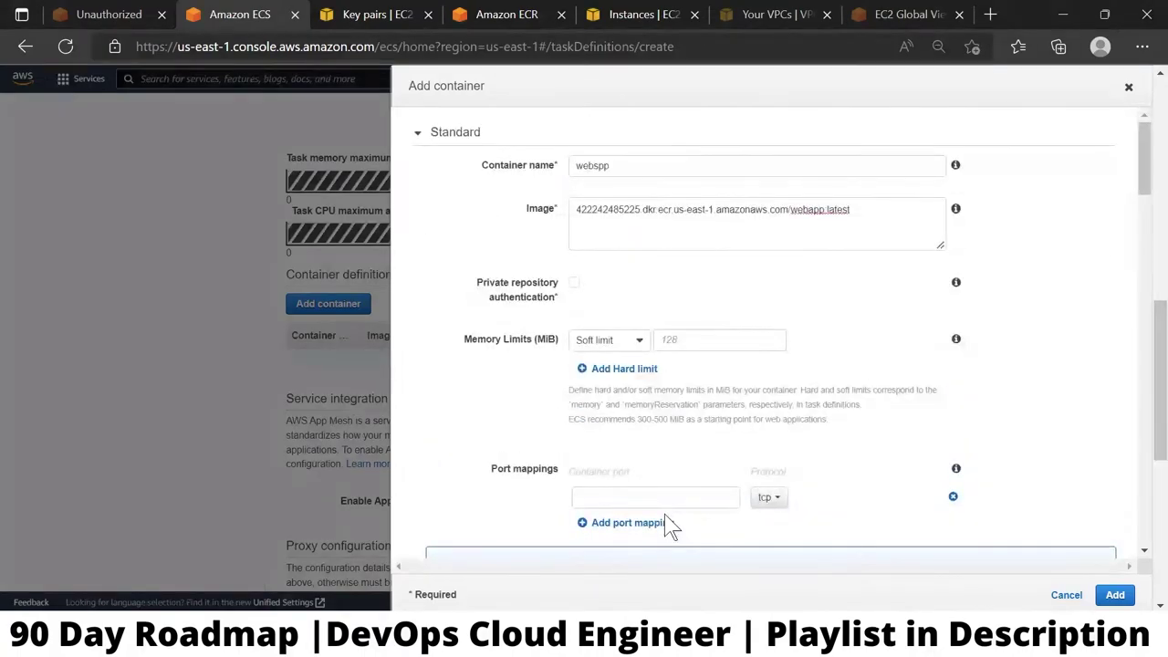
scroll(672, 526, "down", 5)
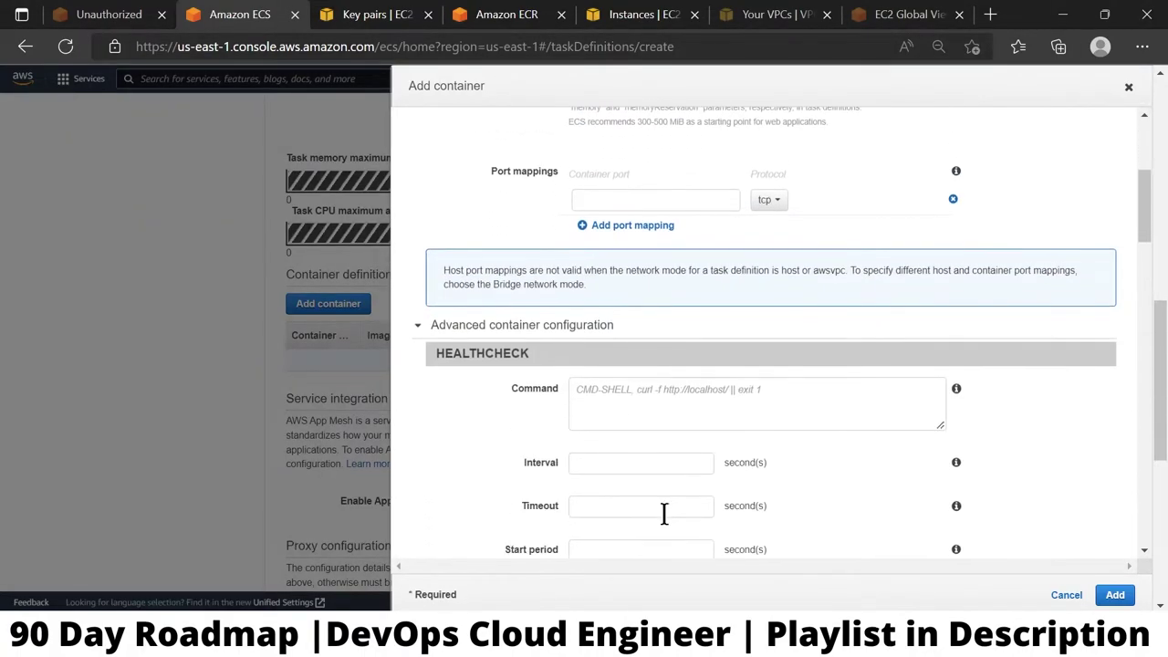
scroll(664, 513, "up", 1)
scroll(664, 514, "down", 3)
scroll(664, 514, "up", 4)
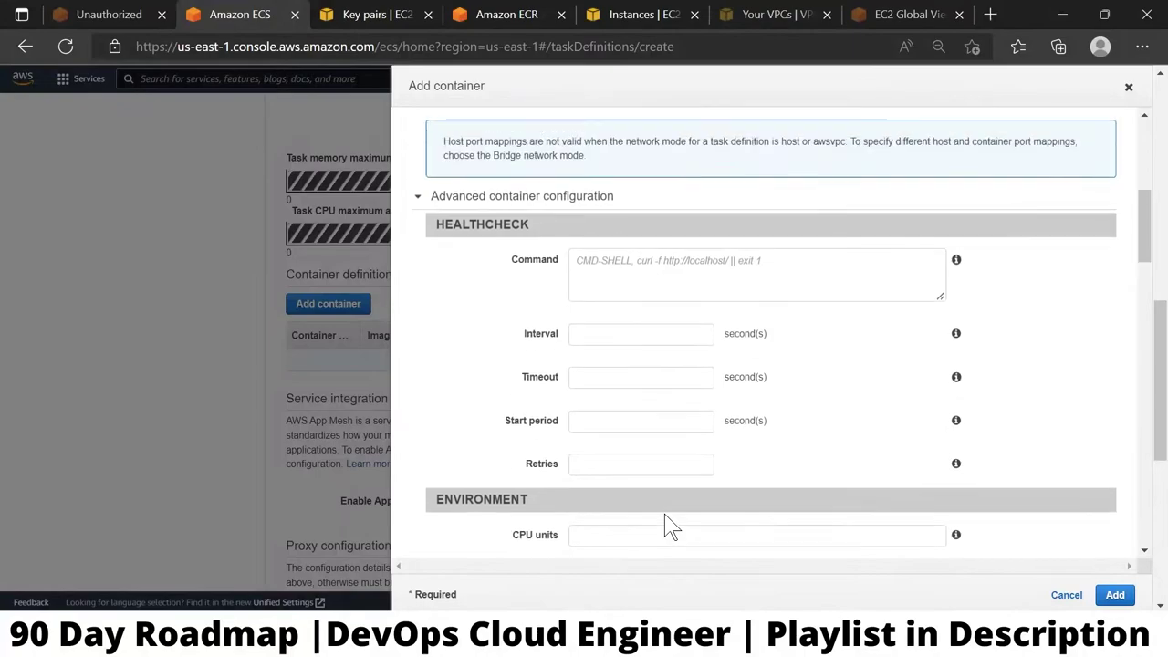
scroll(664, 513, "down", 3)
scroll(664, 513, "down", 2)
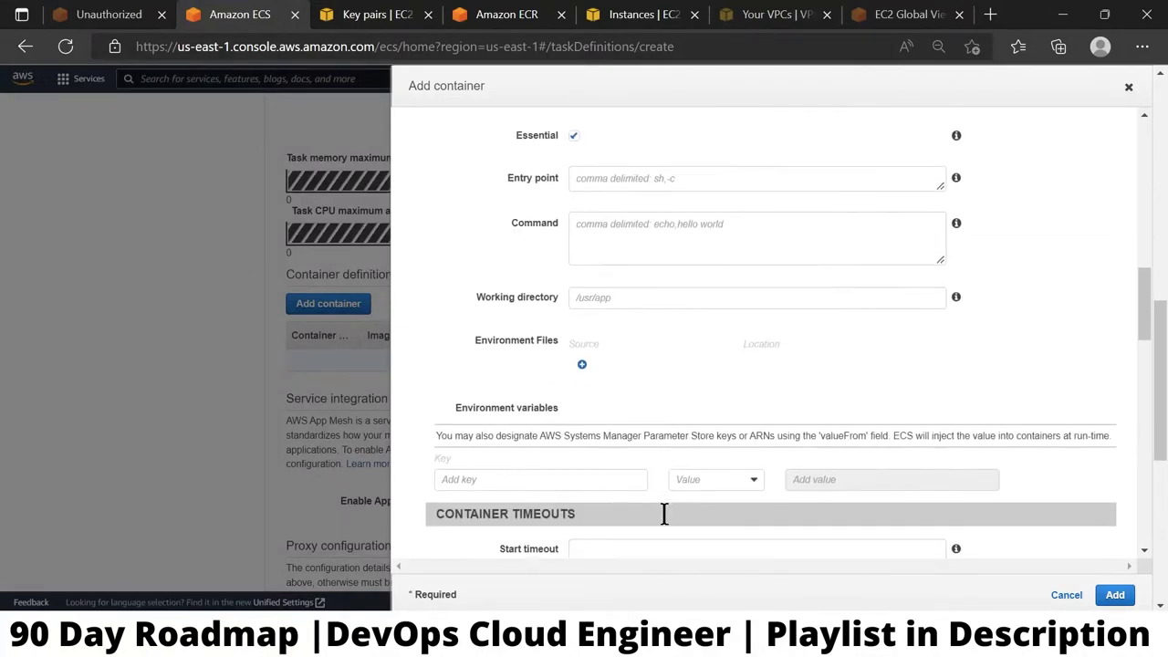
scroll(665, 514, "down", 3)
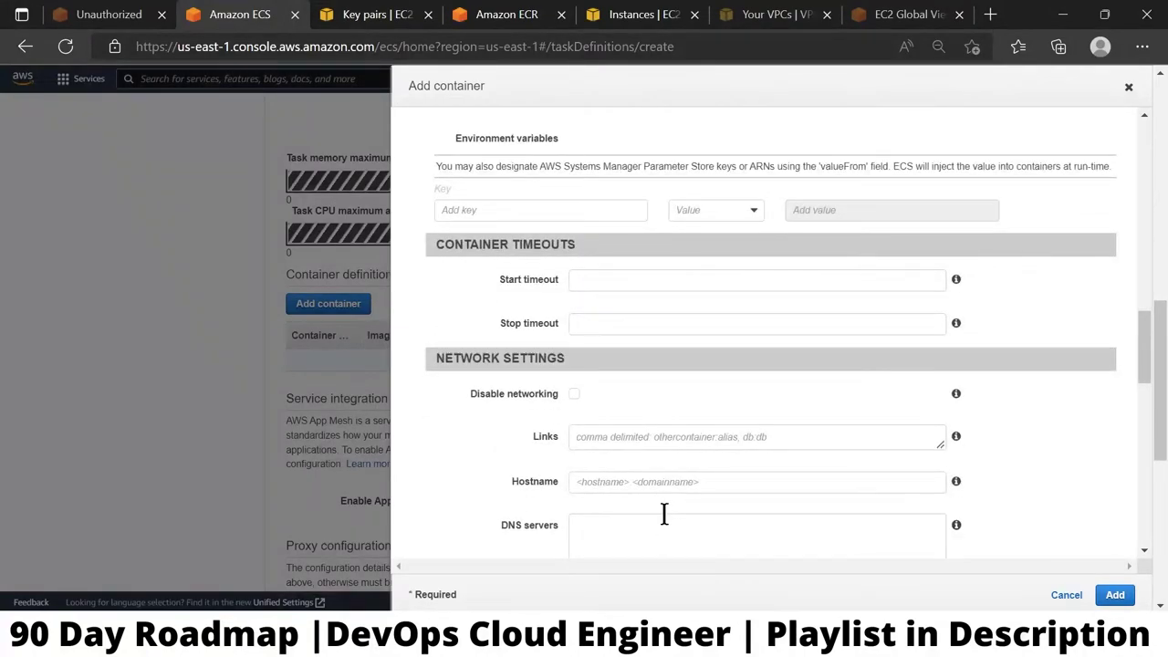
scroll(664, 514, "down", 2)
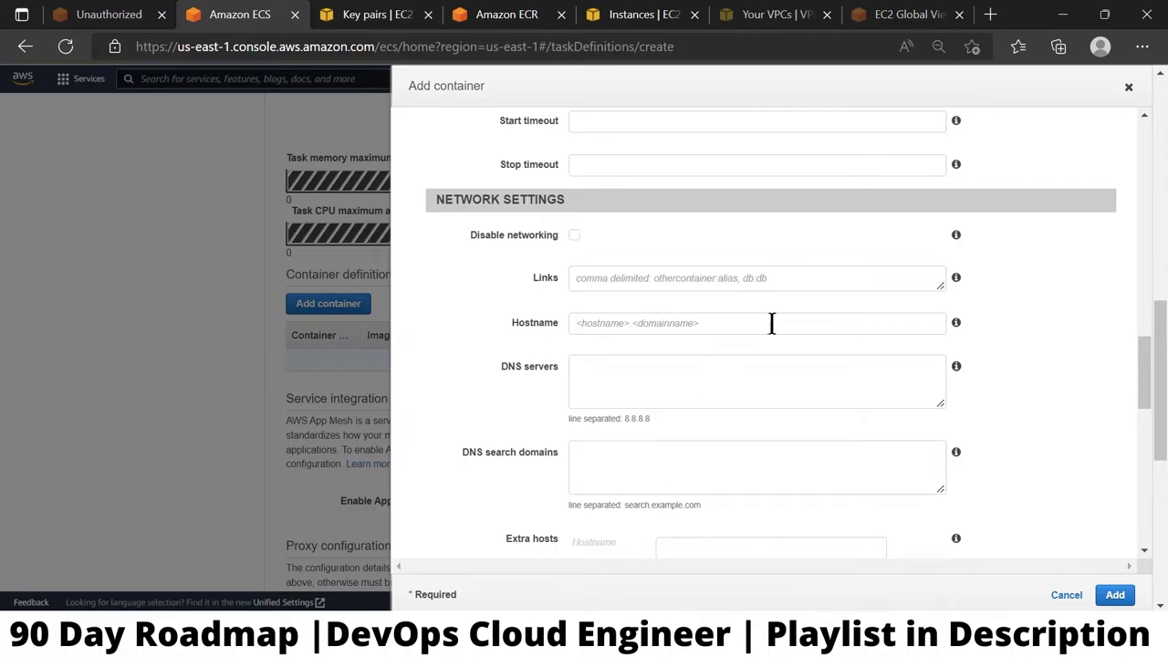
scroll(777, 324, "down", 1)
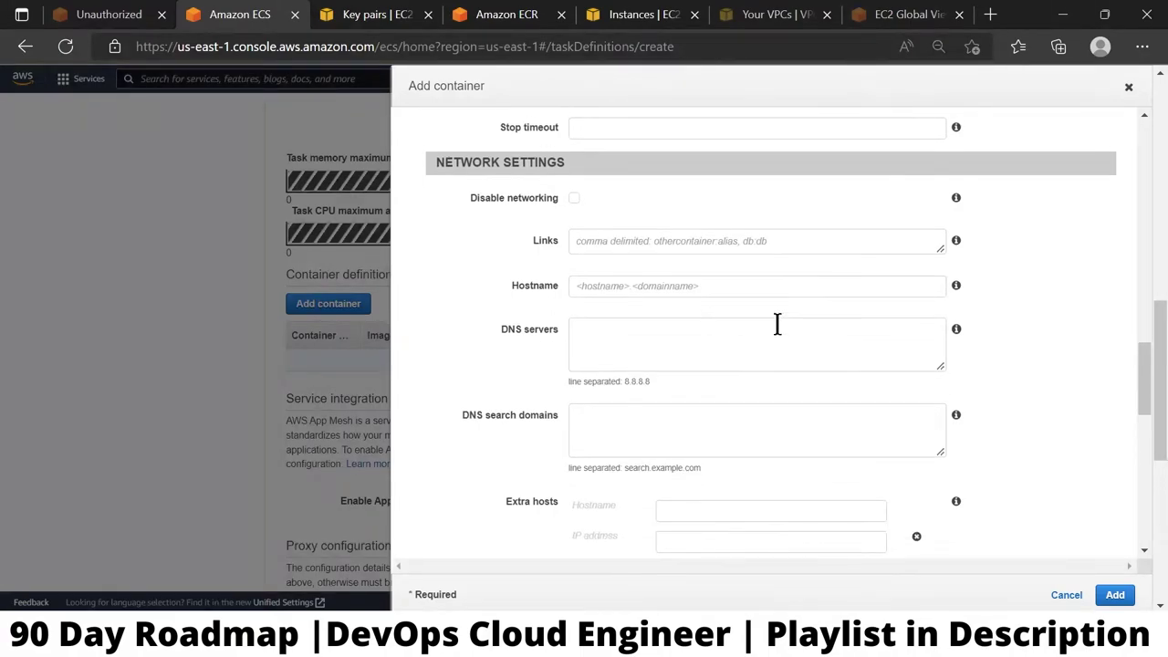
scroll(778, 324, "down", 2)
scroll(777, 324, "down", 2)
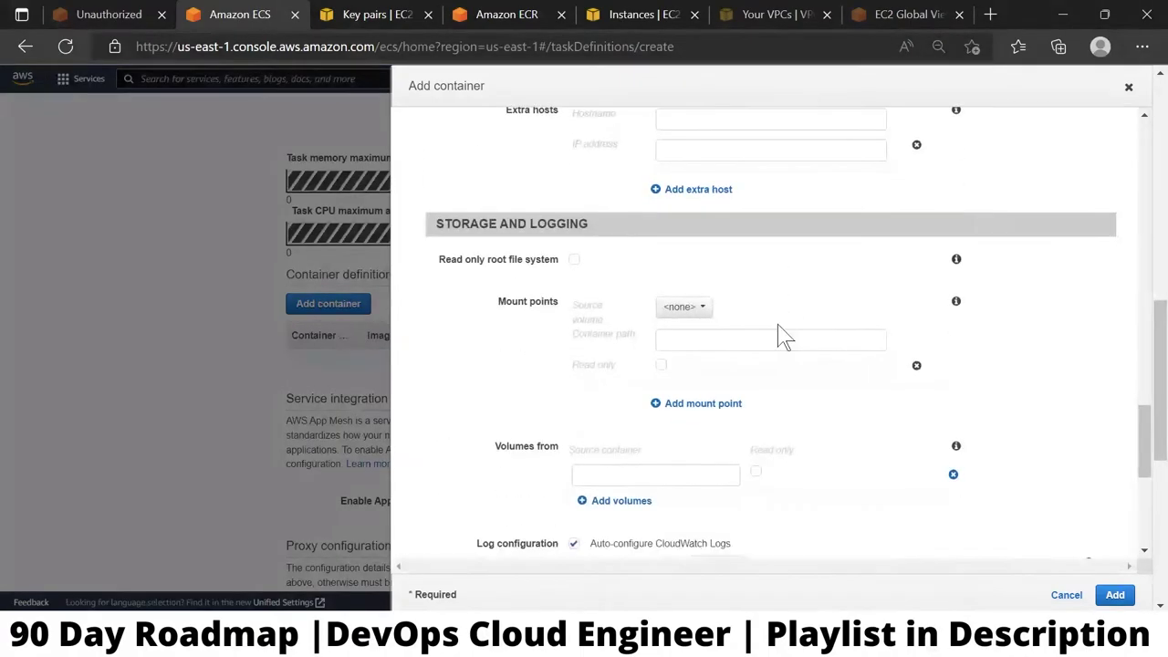
scroll(777, 324, "down", 1)
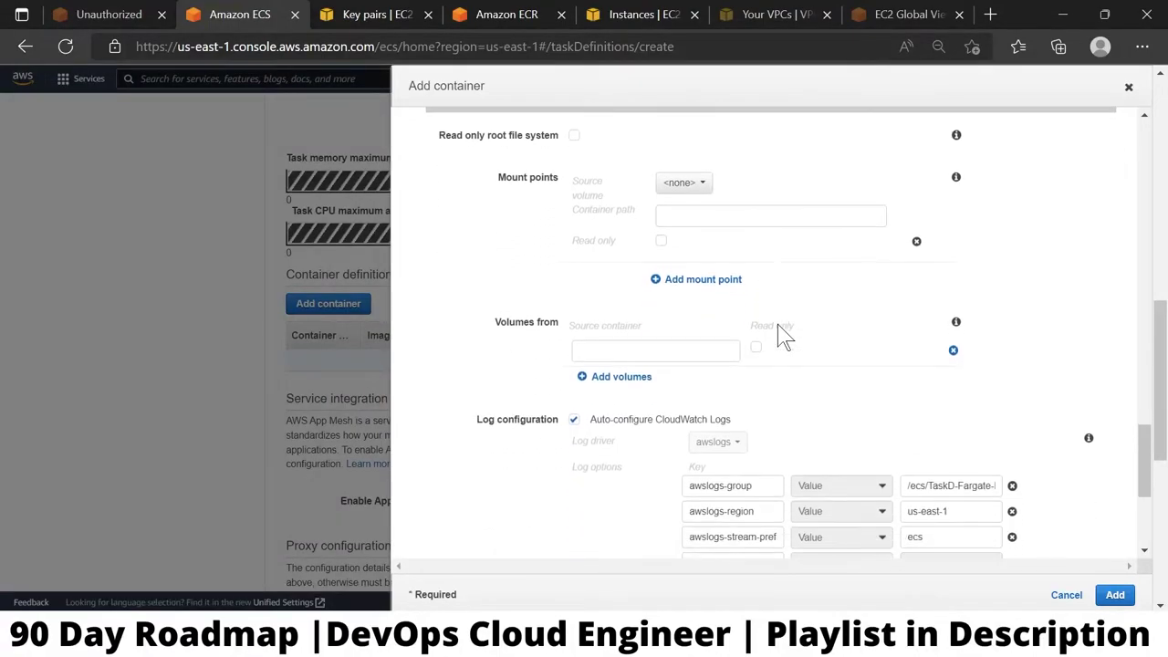
scroll(778, 324, "down", 2)
scroll(778, 324, "down", 1)
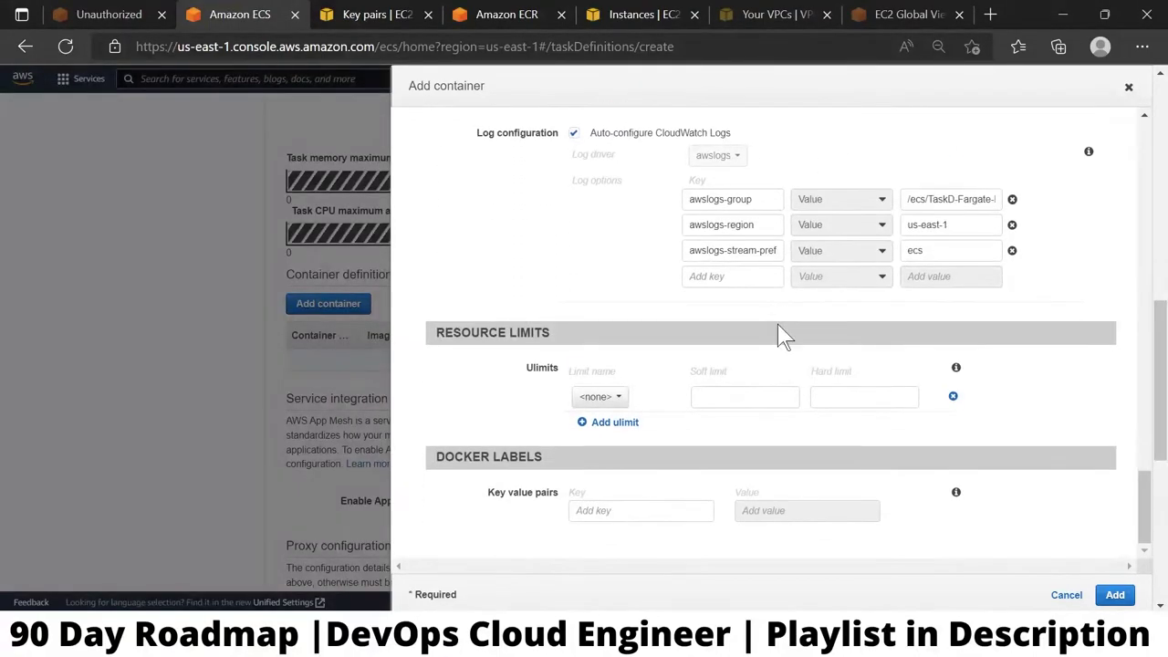
scroll(757, 465, "down", 3)
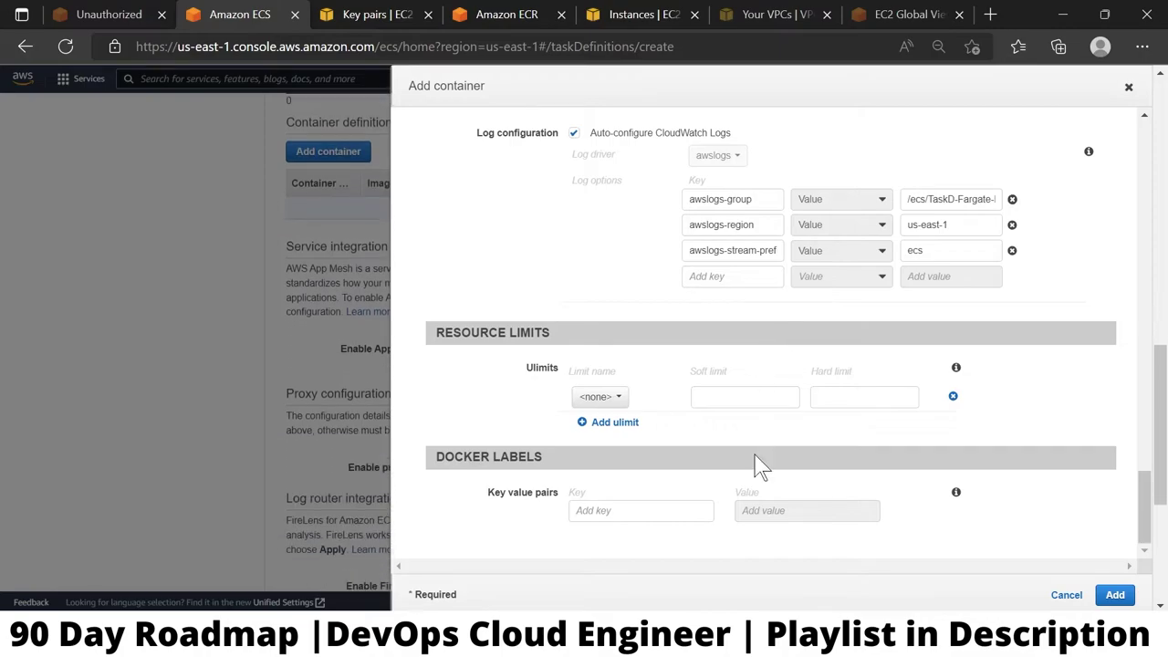
scroll(757, 465, "down", 2)
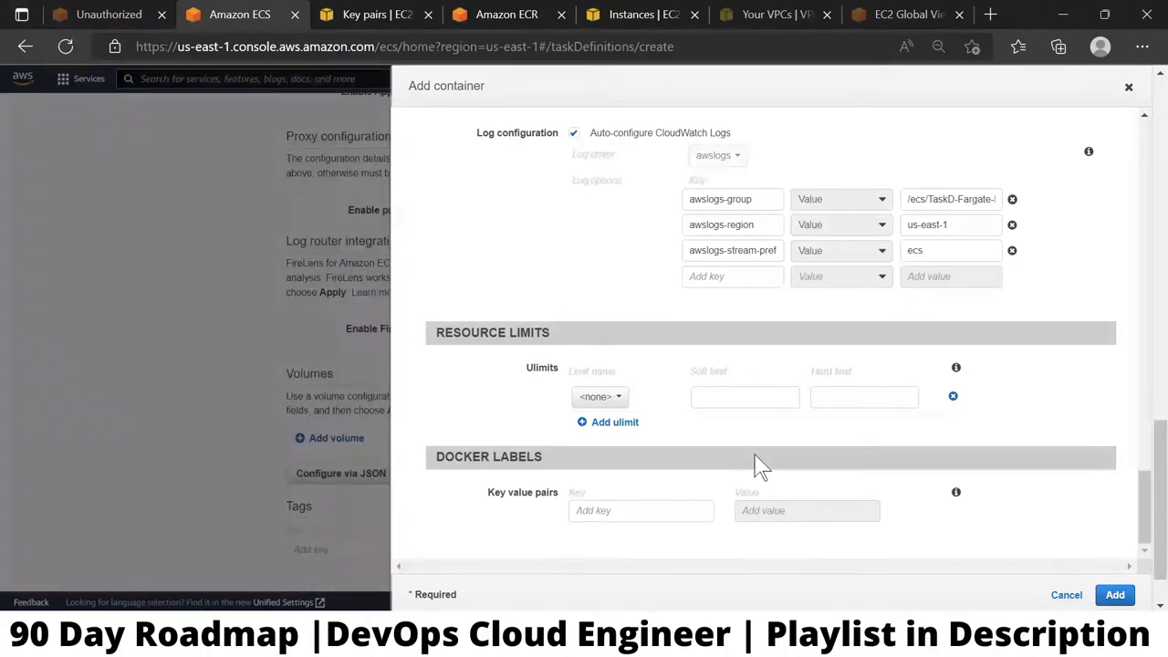
Step: Add the configured webspp container to the task definition and check the proxy, log router and volume settings
left_click(1115, 595)
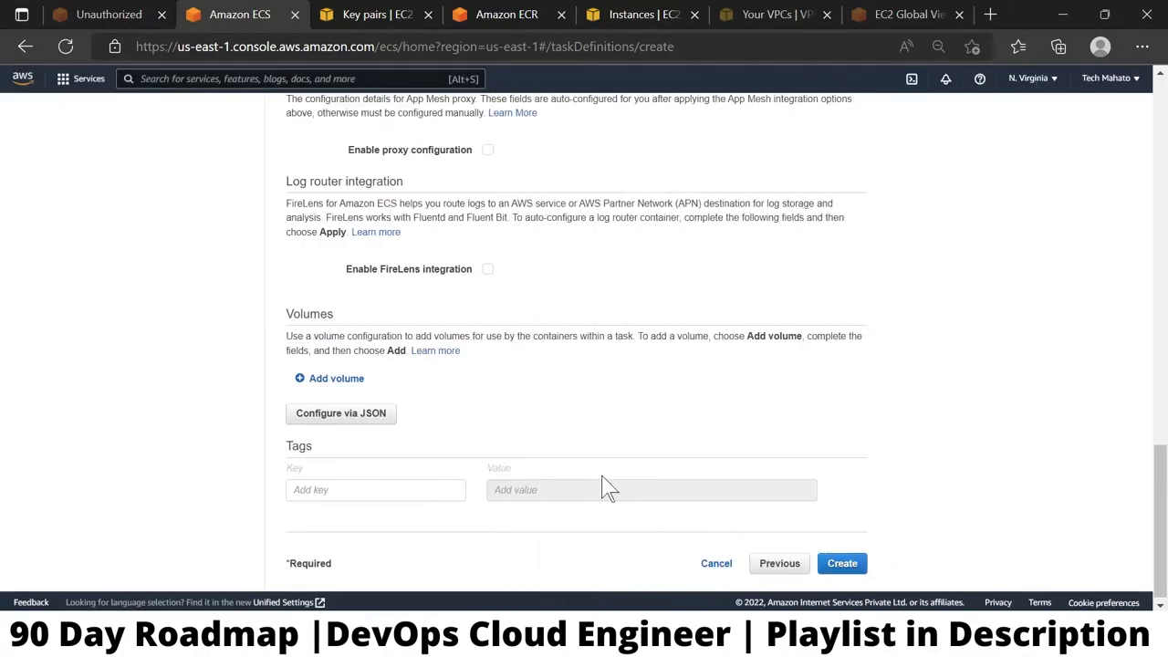
scroll(618, 404, "up", 5)
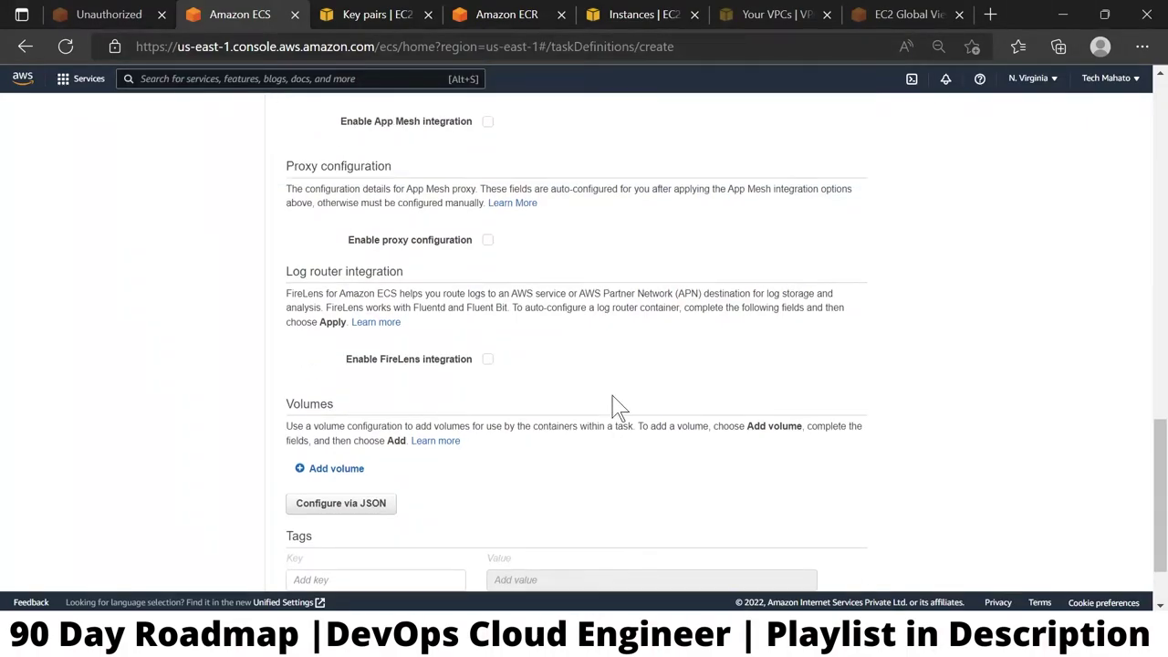
scroll(339, 383, "down", 3)
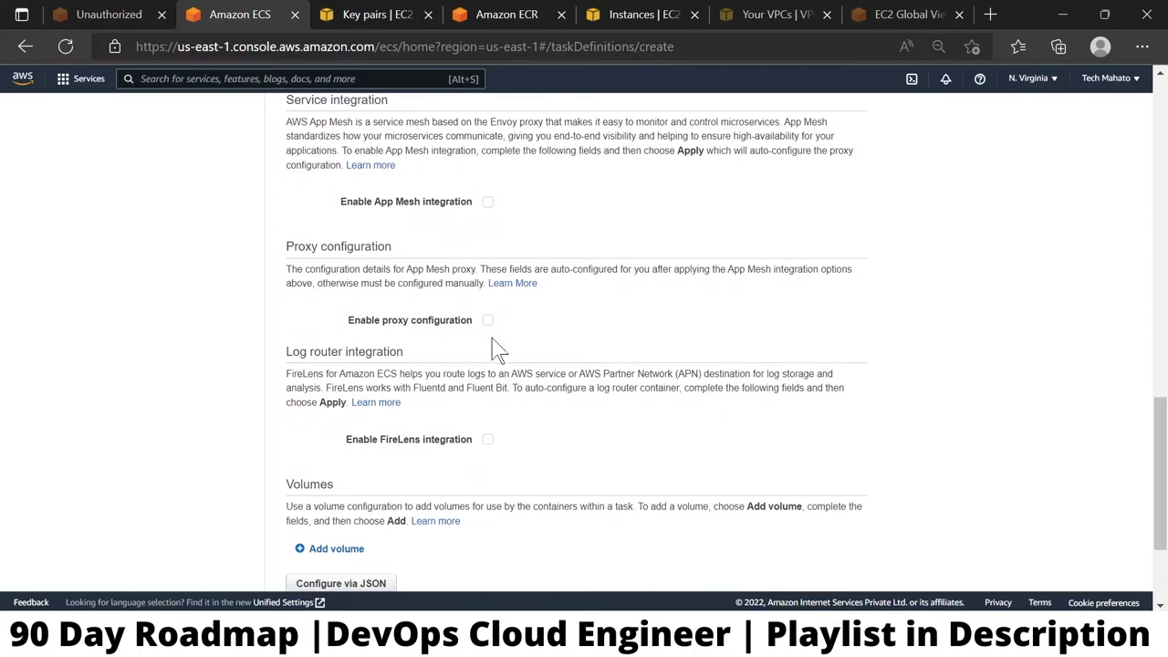
scroll(496, 347, "down", 1)
scroll(496, 349, "down", 1)
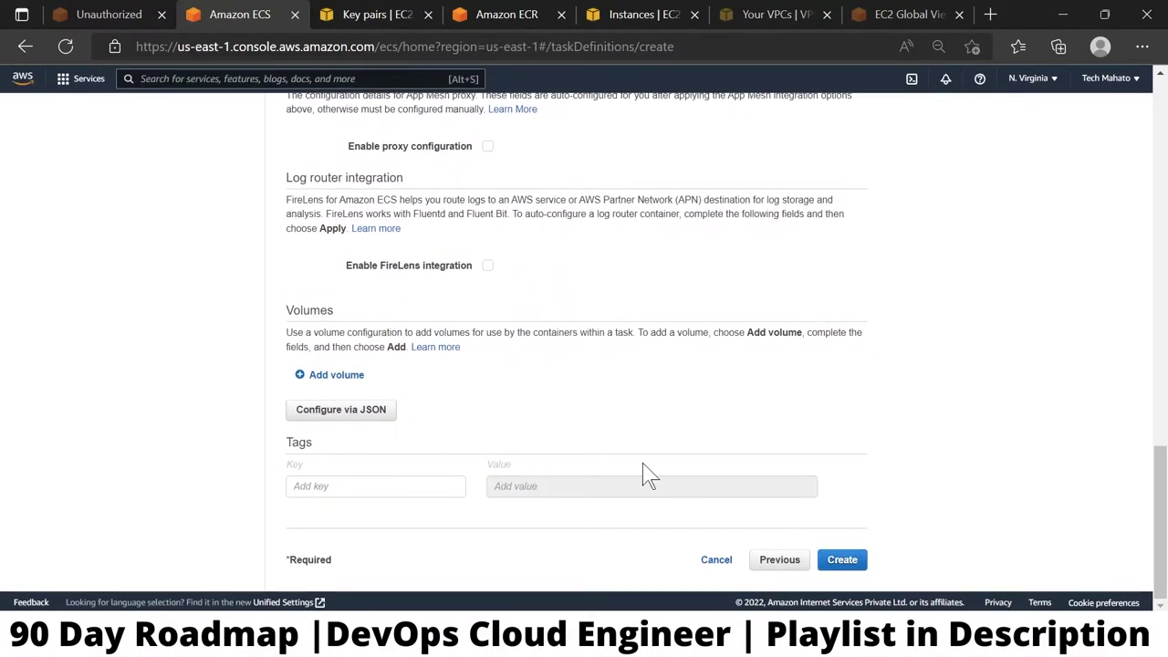
Step: Check the task size, roles and container list of the TaskD-Fargate-Demo form and create the task definition
scroll(642, 462, "up", 3)
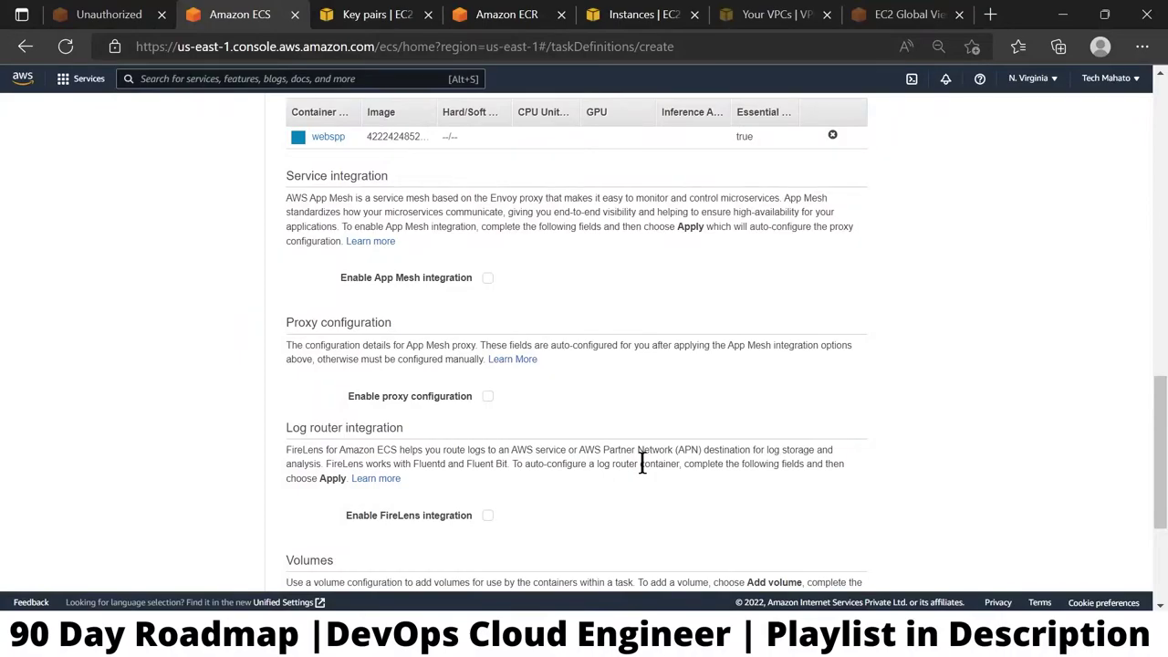
scroll(643, 463, "down", 2)
scroll(642, 462, "up", 5)
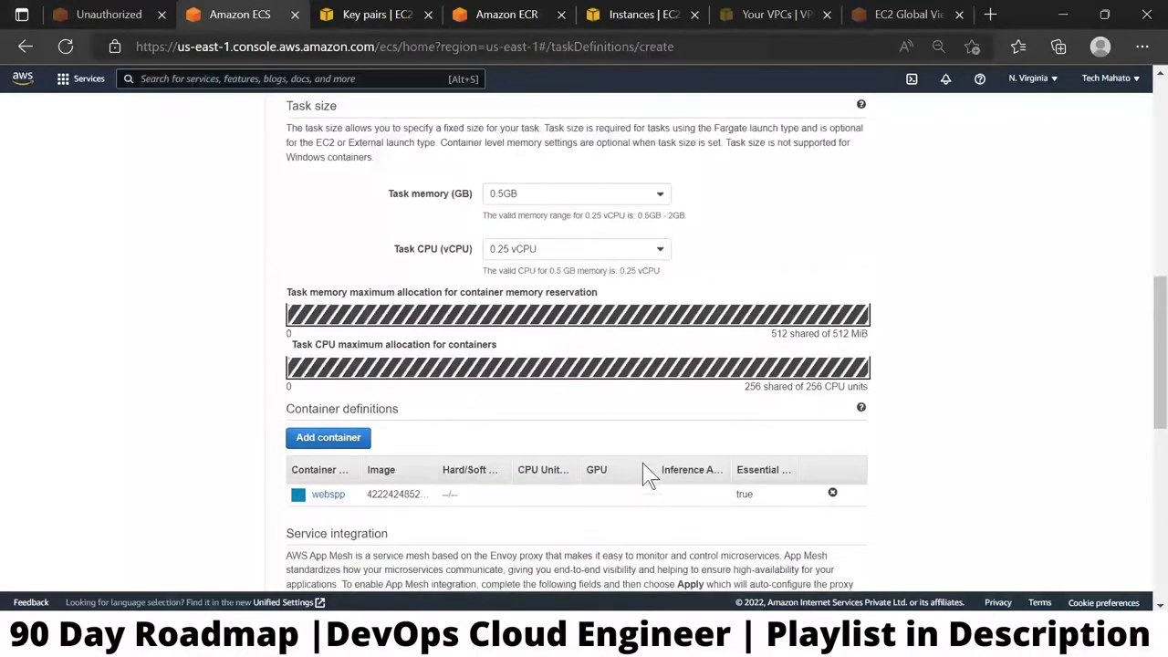
scroll(642, 474, "up", 5)
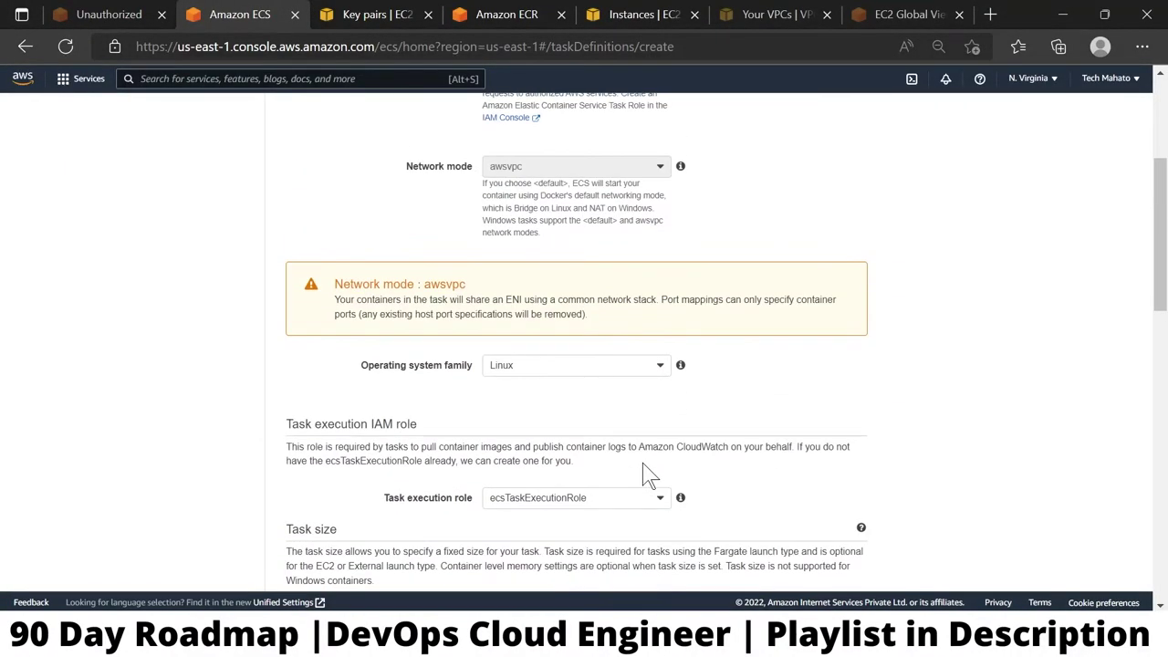
scroll(643, 462, "up", 3)
scroll(642, 462, "down", 1)
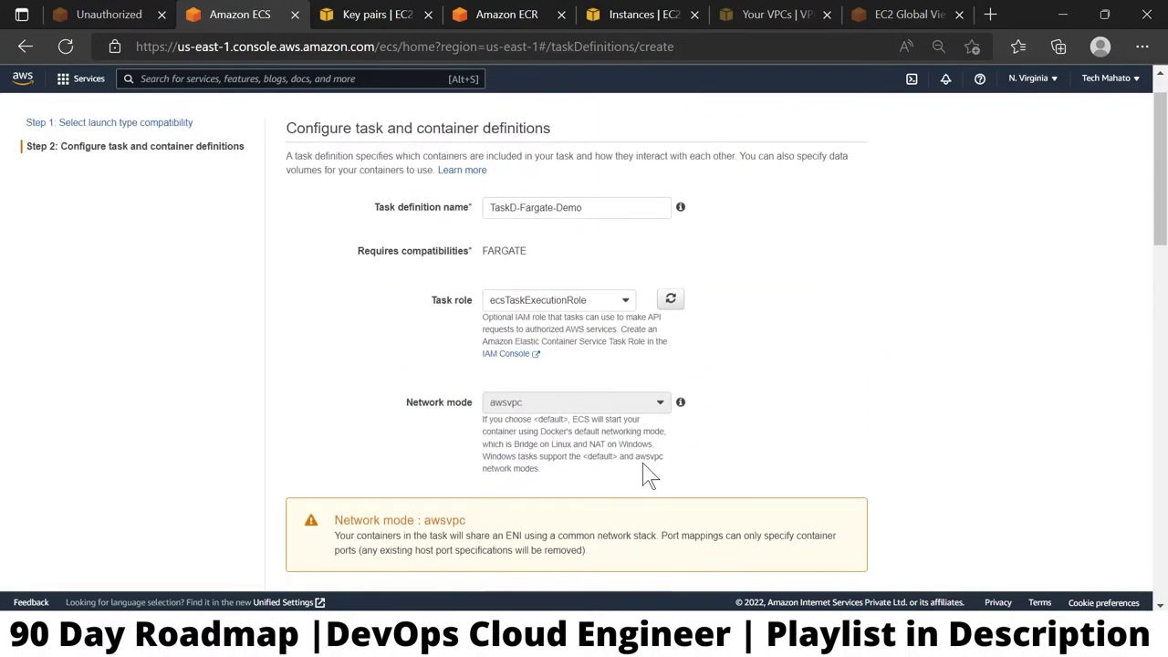
scroll(642, 475, "down", 15)
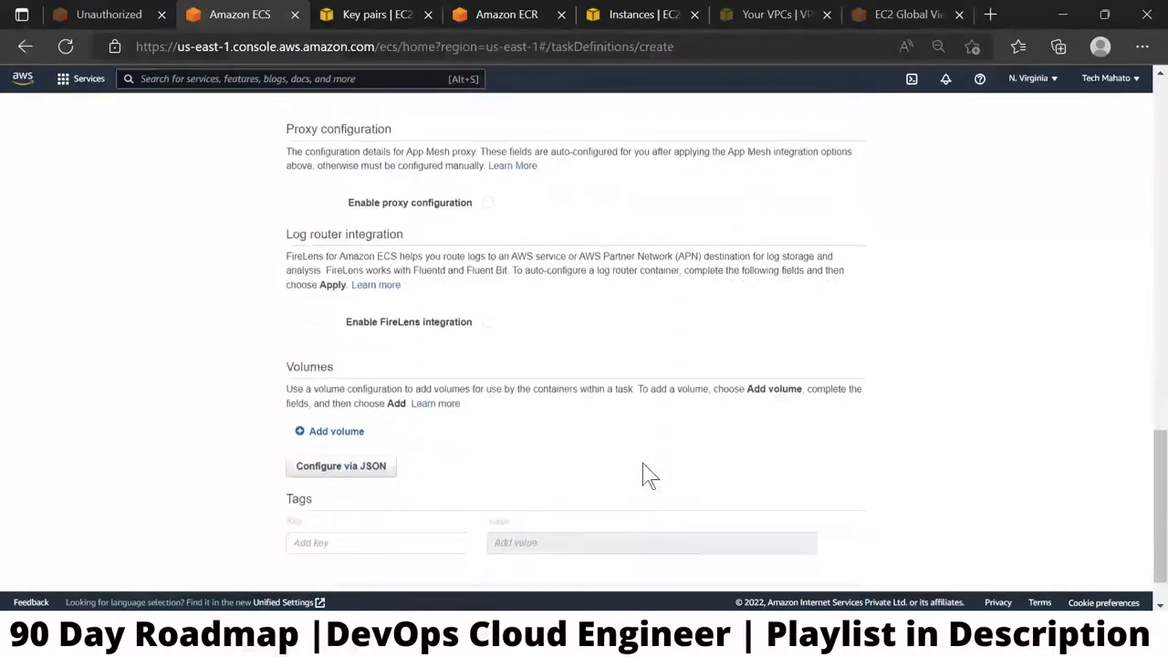
left_click(842, 561)
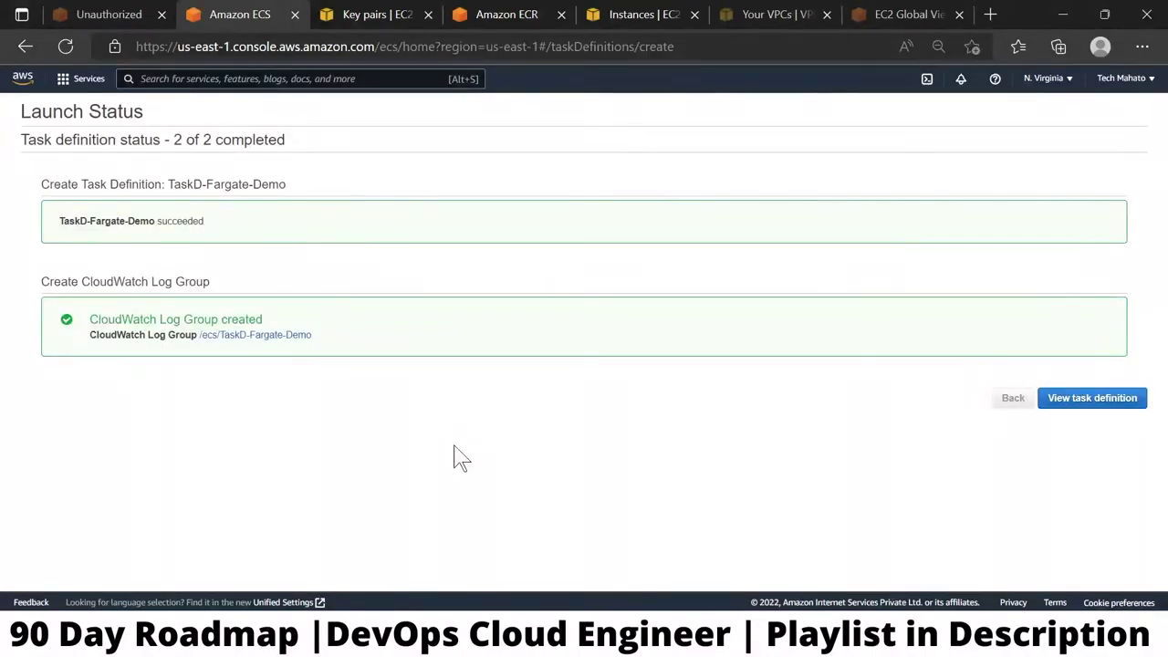
Step: Open the created TaskD-Fargate-Demo task definition and review its roles, task size, container definitions, required attributes and available actions
left_click(1095, 402)
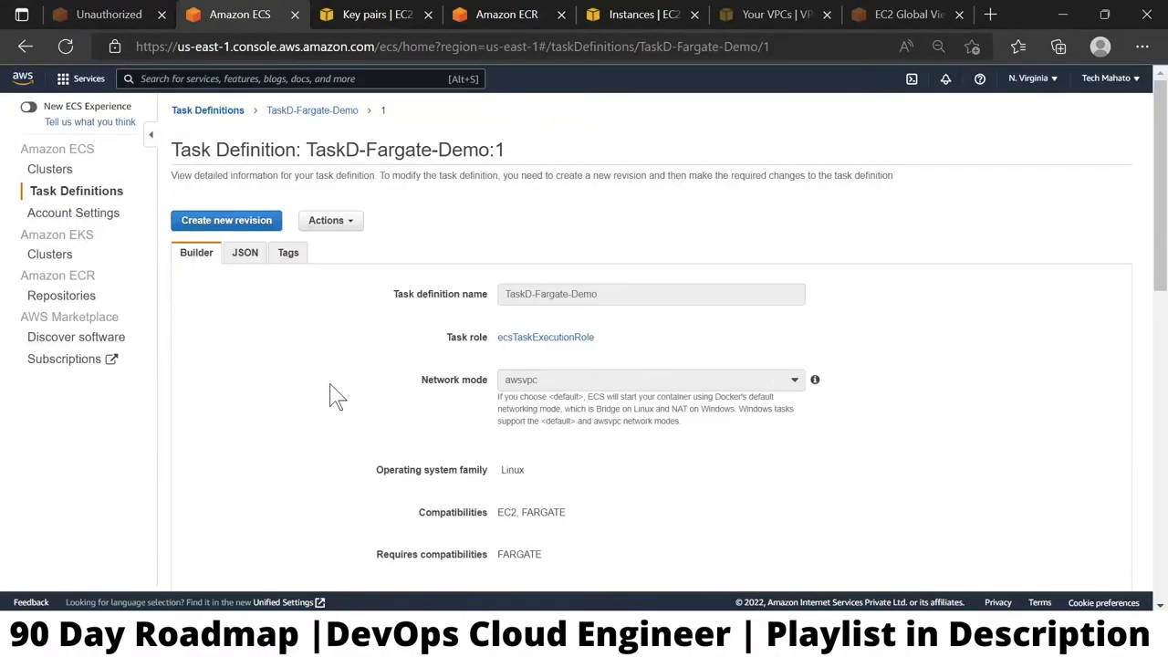
scroll(336, 395, "down", 2)
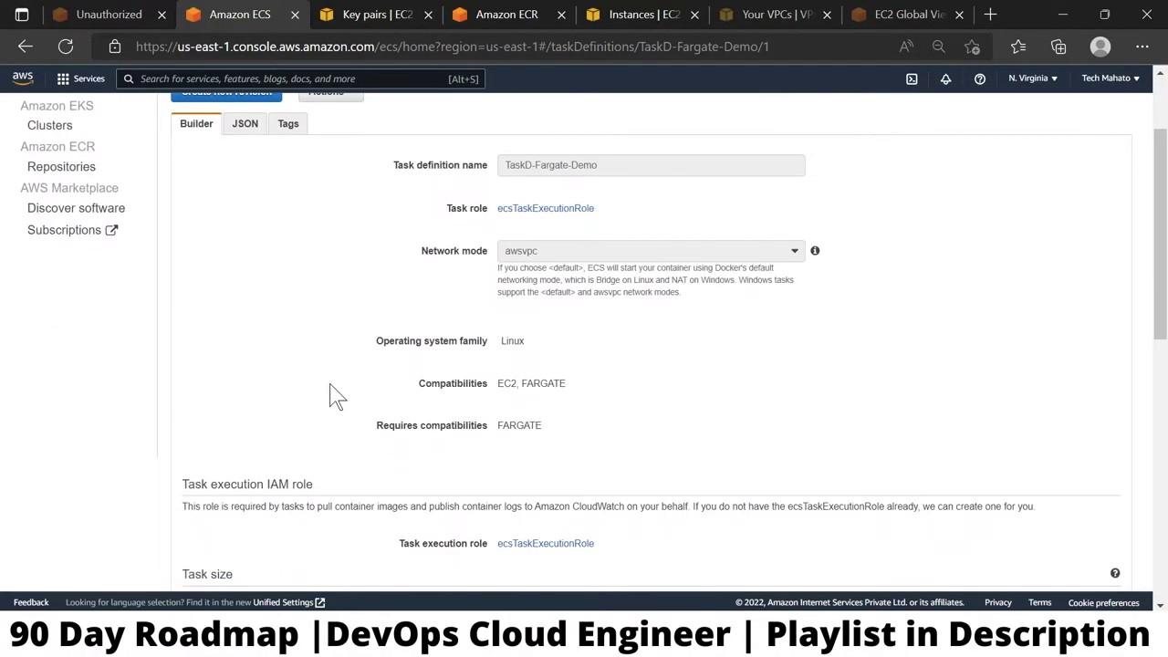
scroll(400, 315, "down", 3)
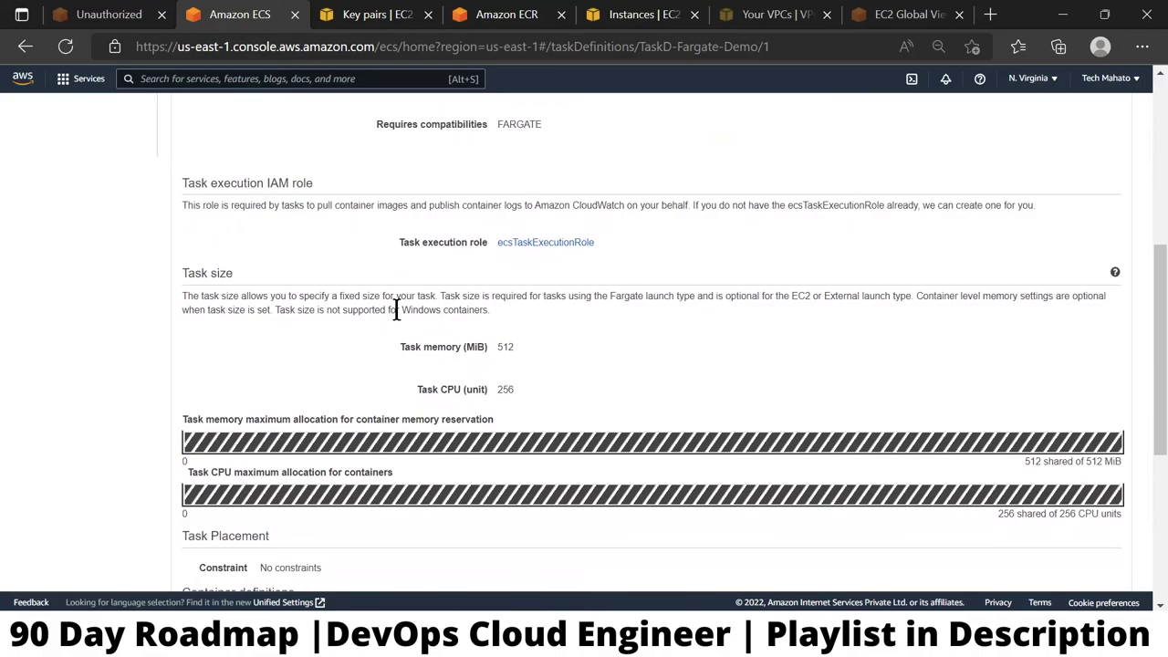
scroll(397, 315, "down", 3)
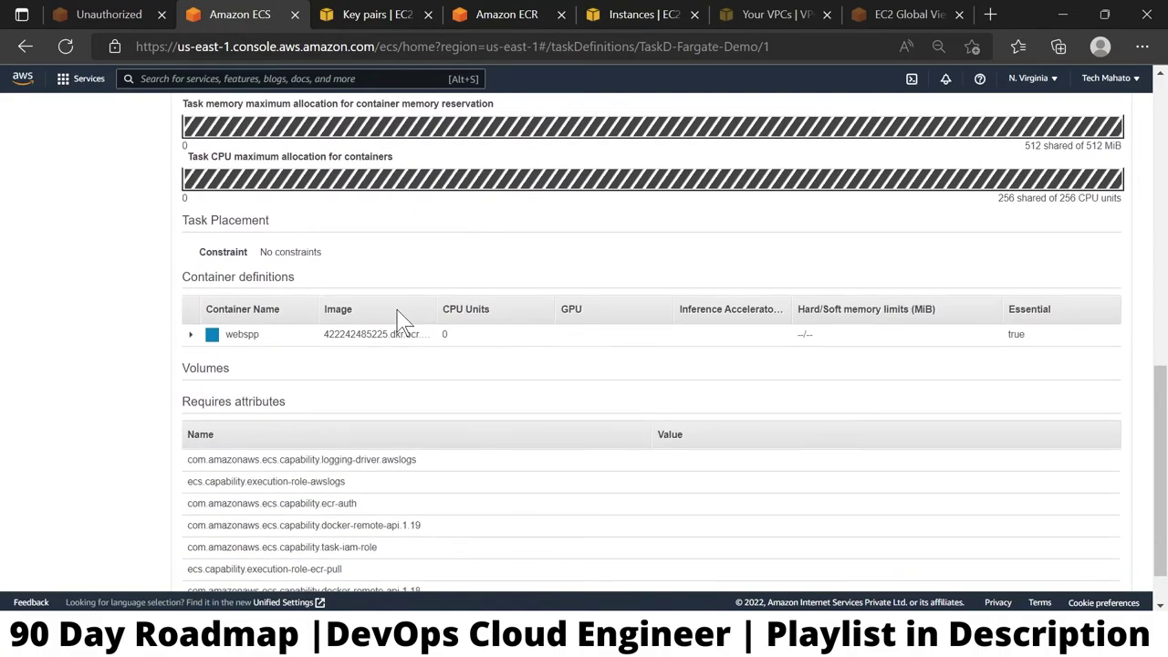
scroll(404, 320, "up", 8)
scroll(405, 319, "down", 8)
scroll(405, 319, "up", 8)
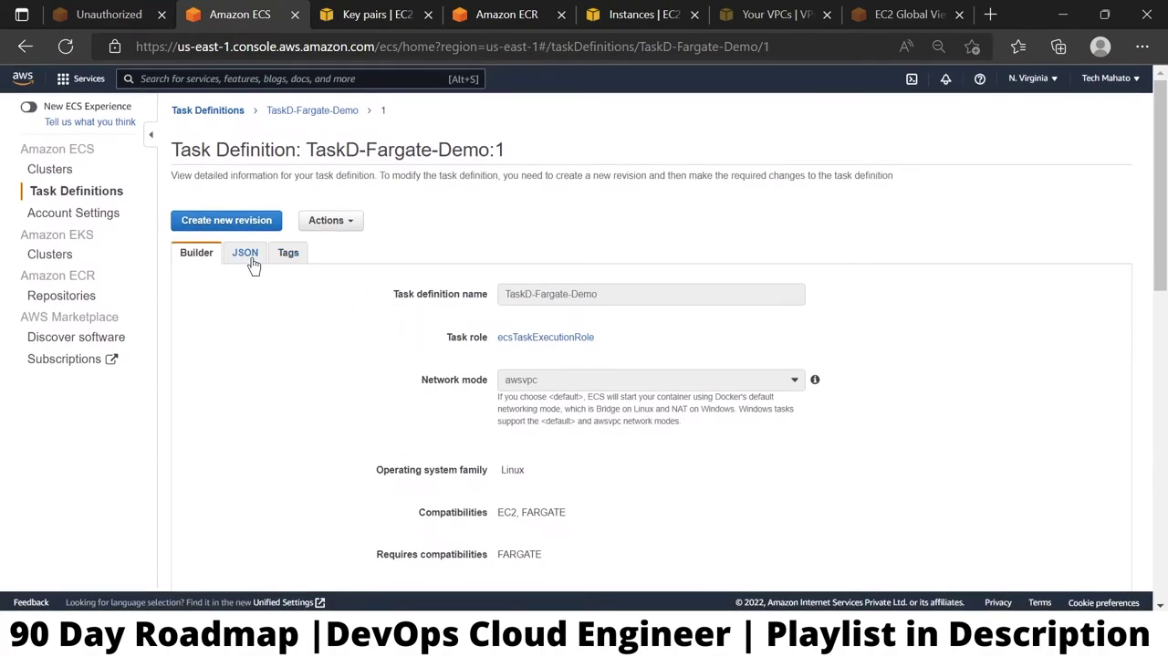
left_click(339, 223)
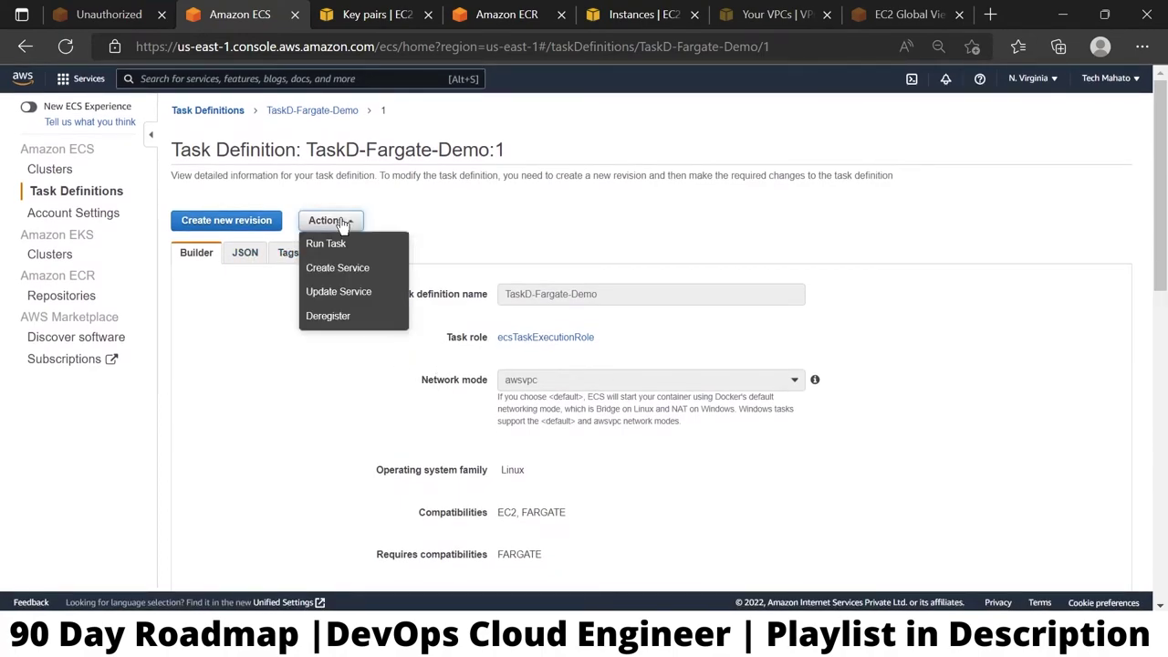
left_click(456, 223)
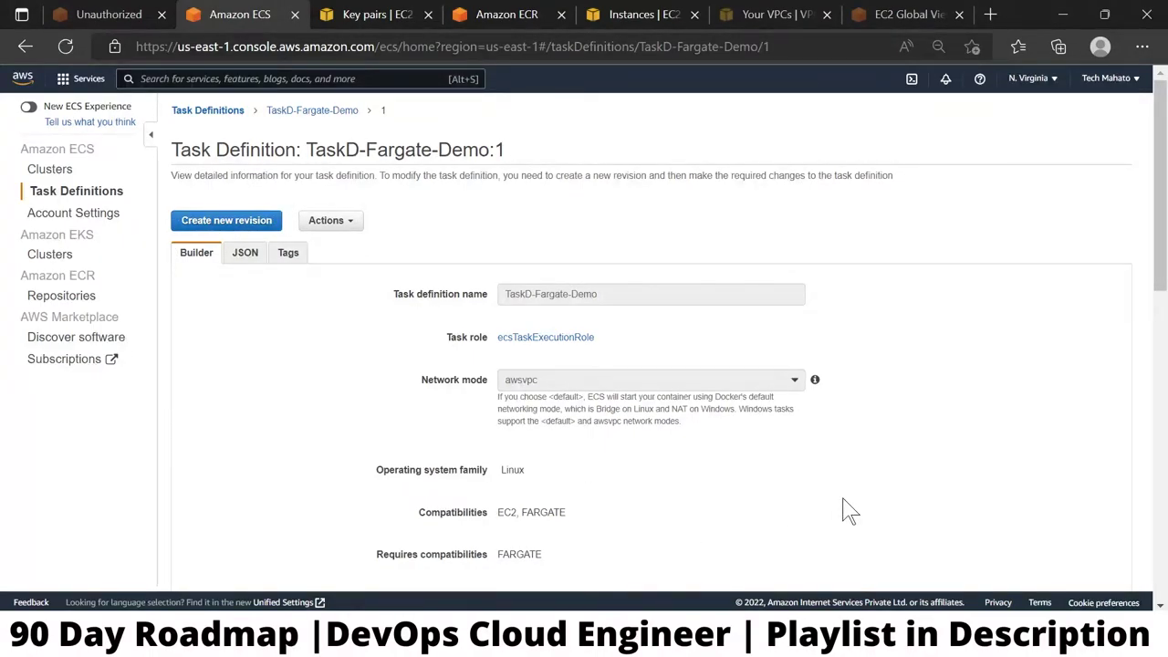
Step: Start a new revision of the task definition, compare the webspp container's image URI with the webapp repository in ECR, and cancel the container edit
left_click(514, 11)
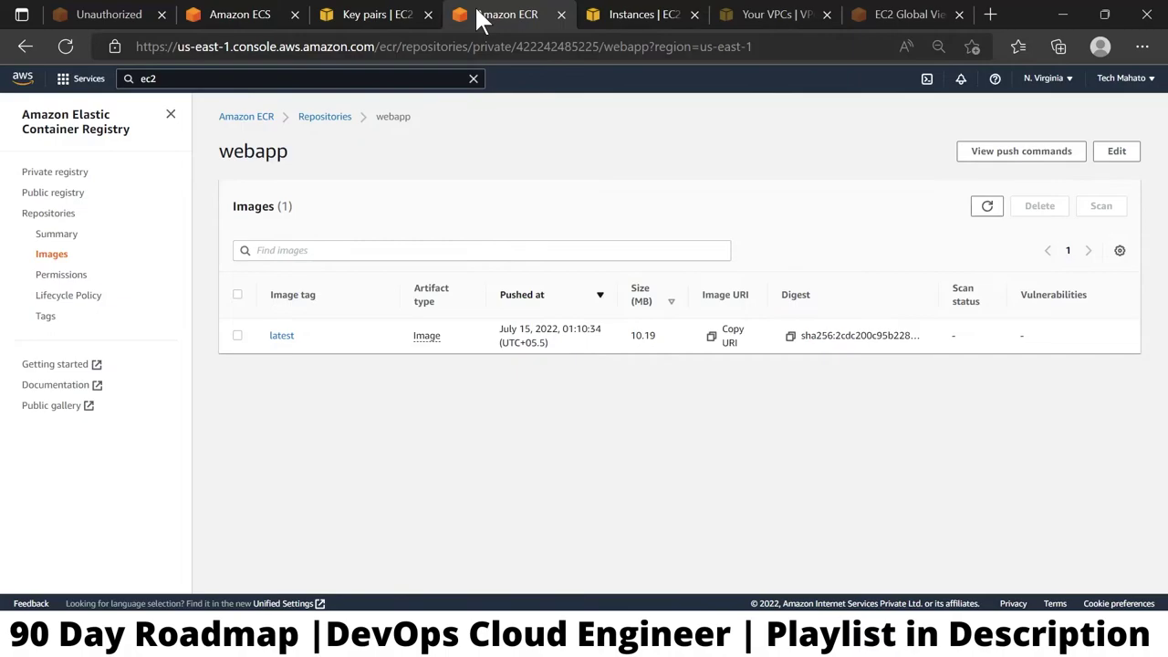
left_click(270, 20)
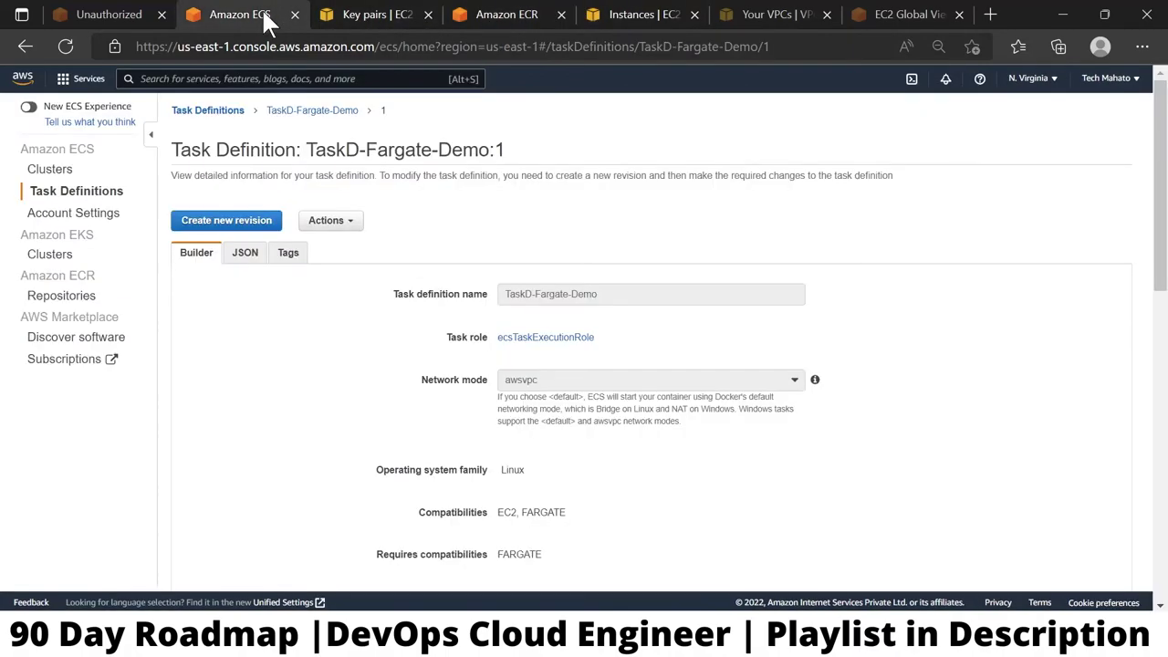
left_click(229, 223)
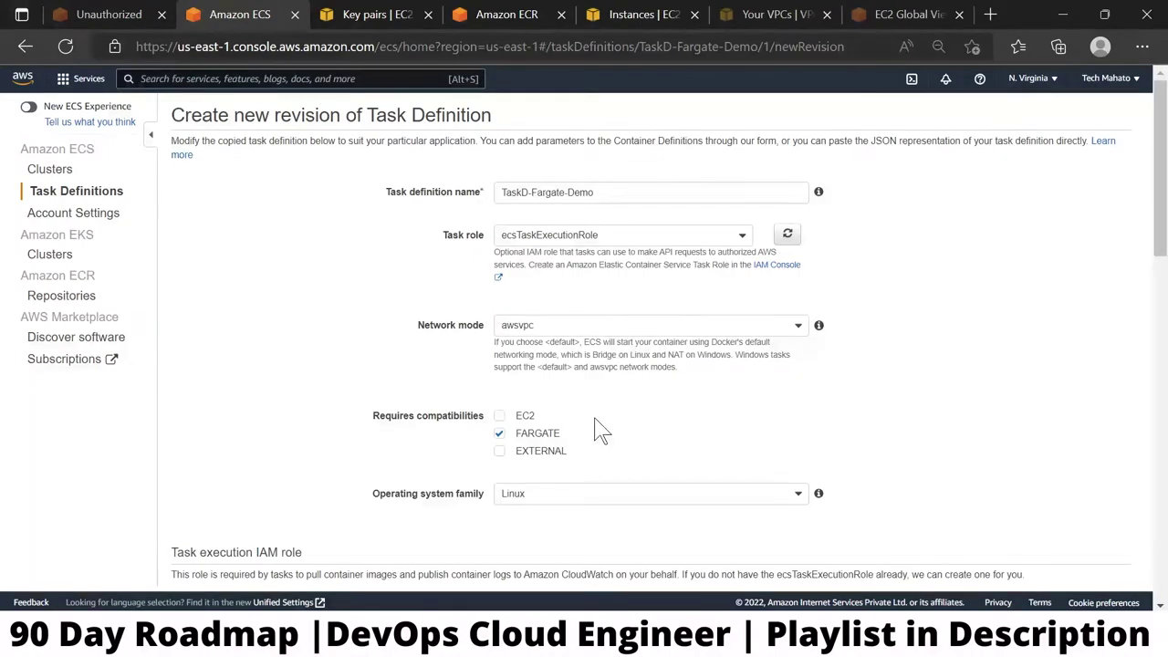
scroll(603, 433, "down", 7)
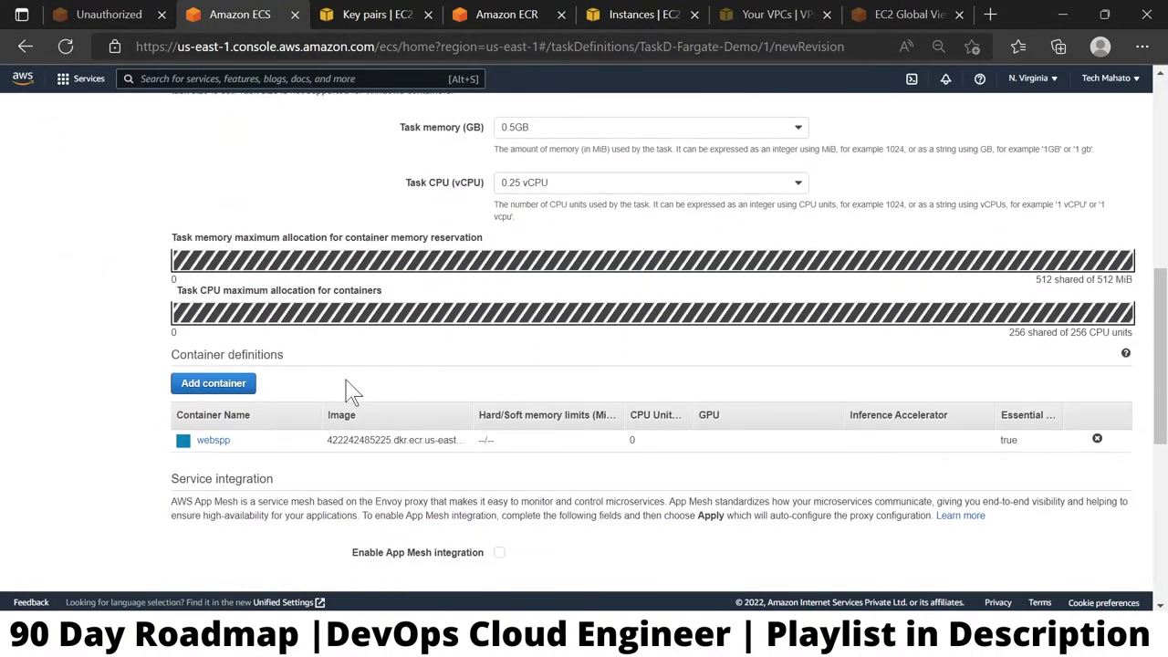
left_click(210, 442)
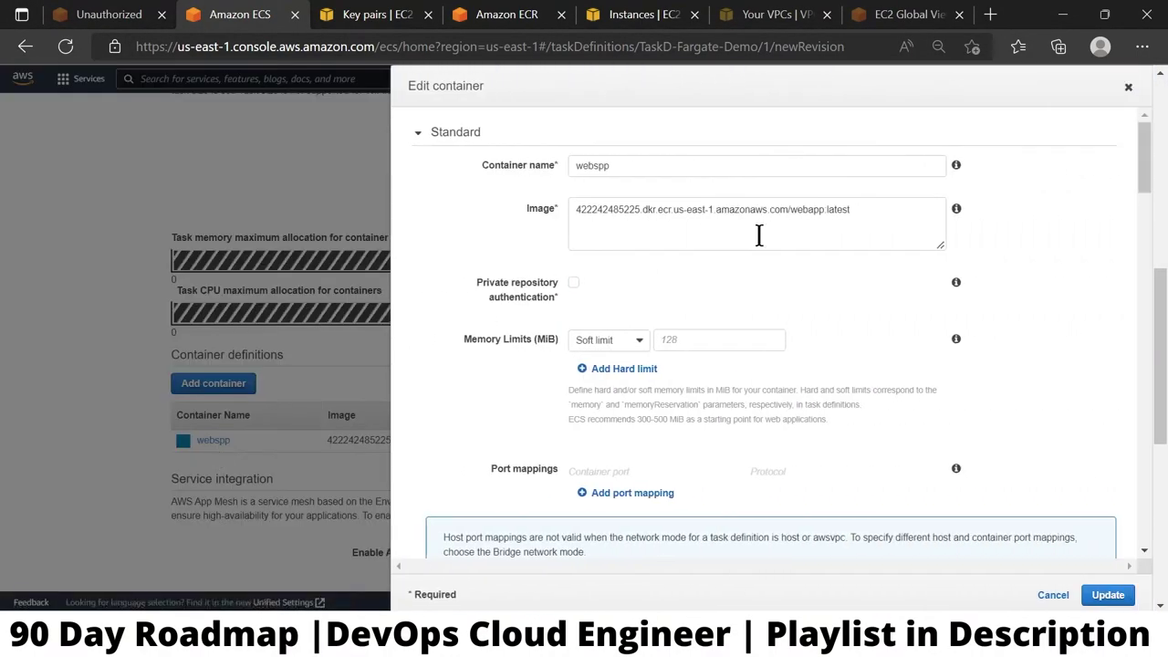
left_click_drag(870, 209, 553, 224)
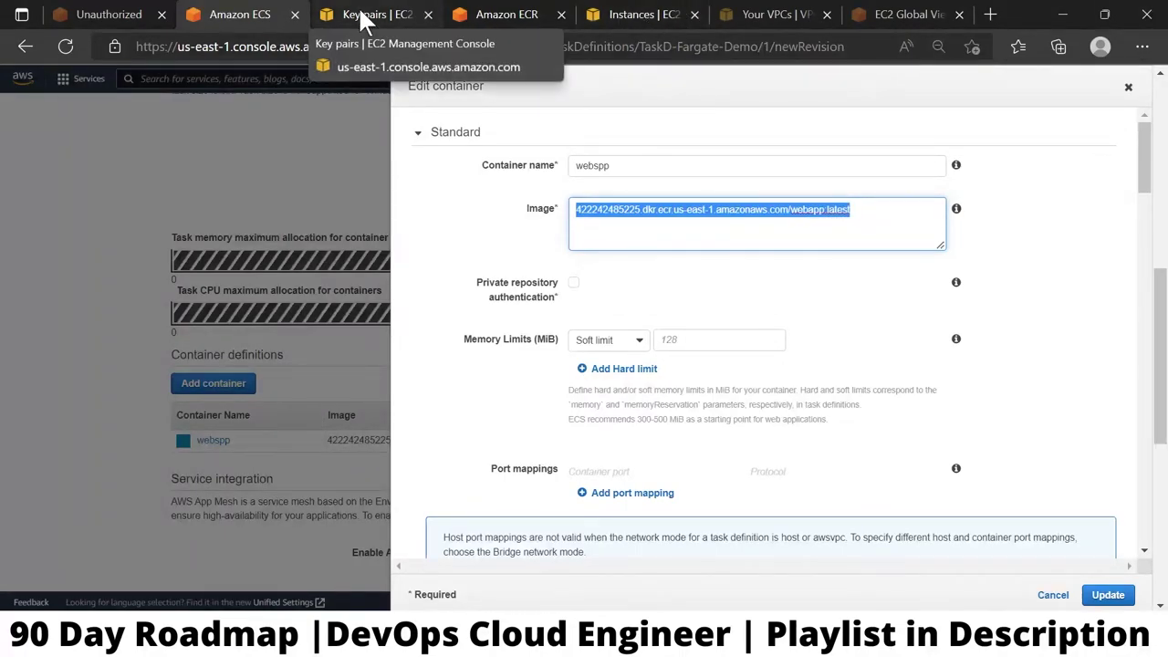
left_click(513, 15)
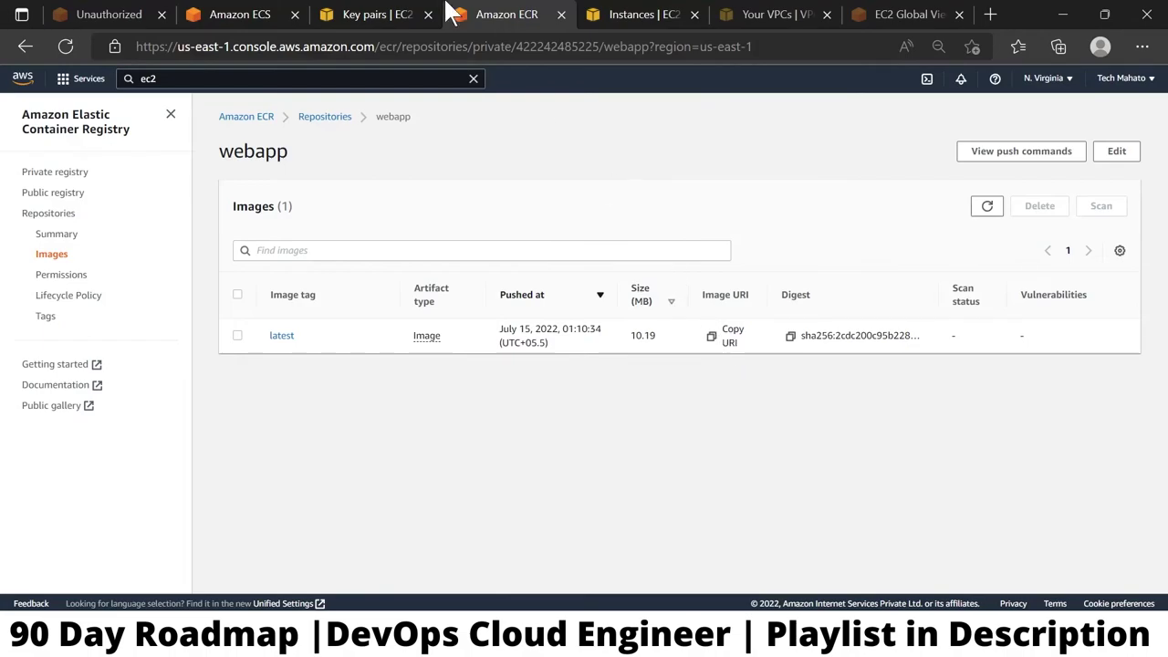
left_click(247, 13)
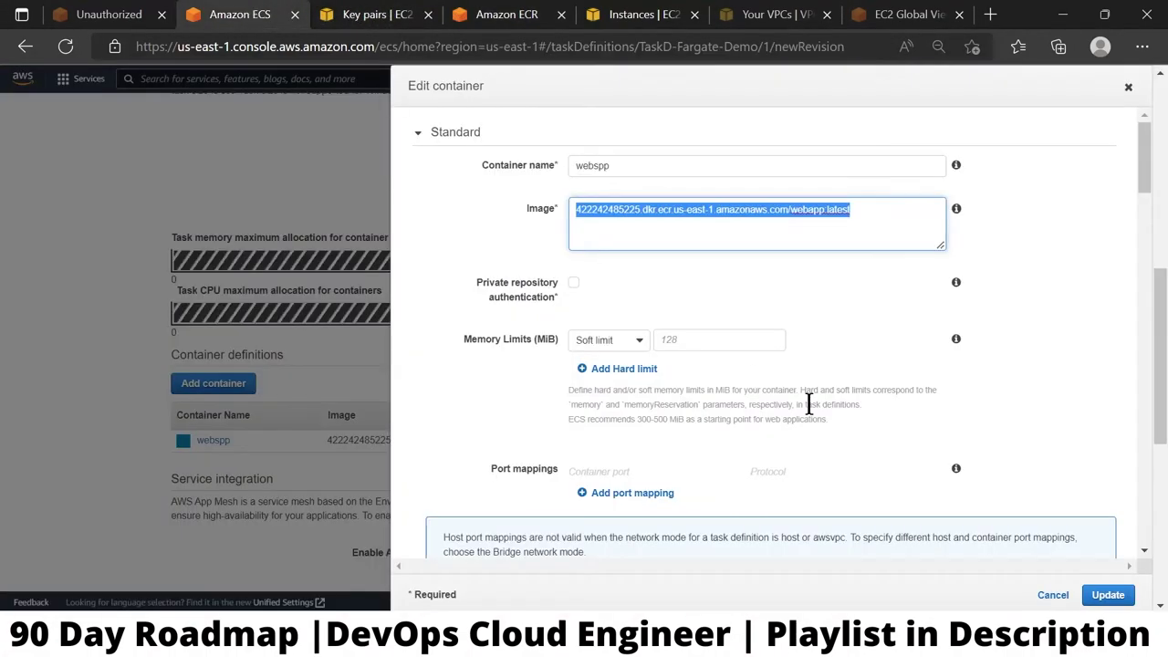
scroll(808, 403, "down", 2)
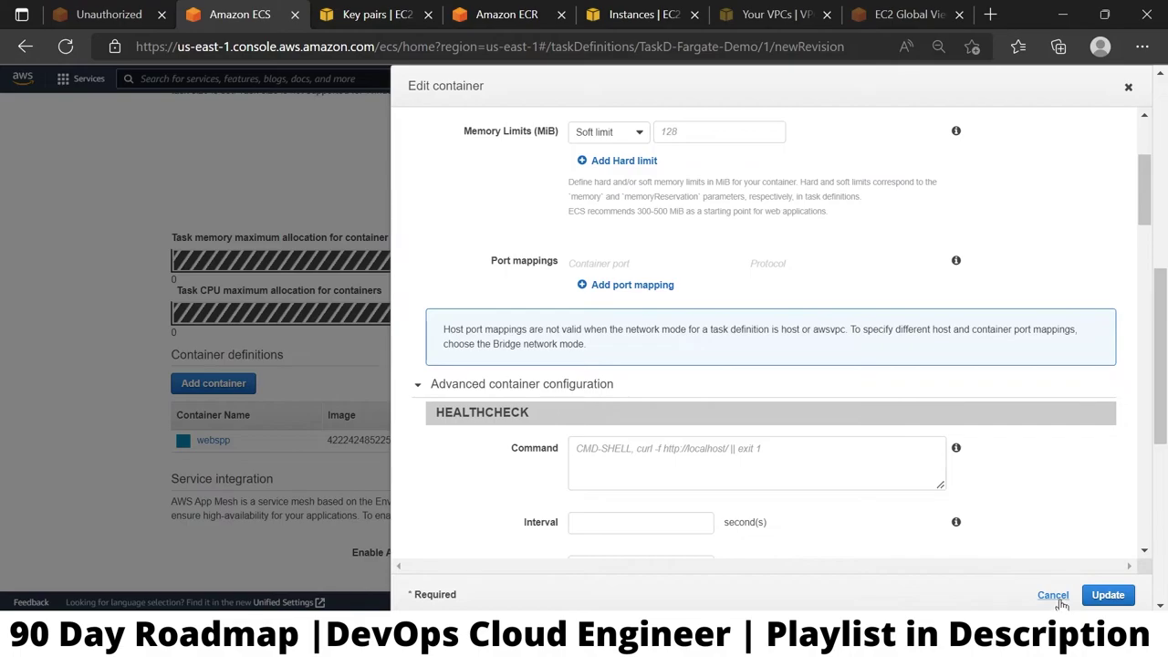
left_click(1059, 599)
Step: Look over the new revision form and return to the Task Definitions list without creating the revision
scroll(594, 410, "up", 10)
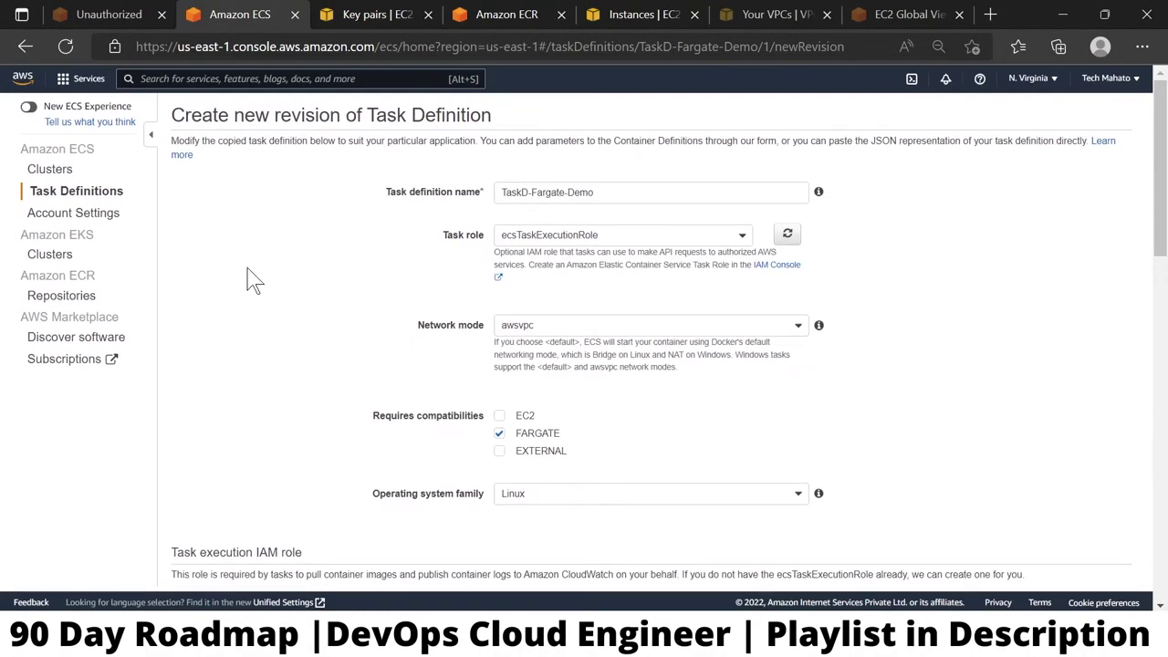
scroll(219, 262, "down", 10)
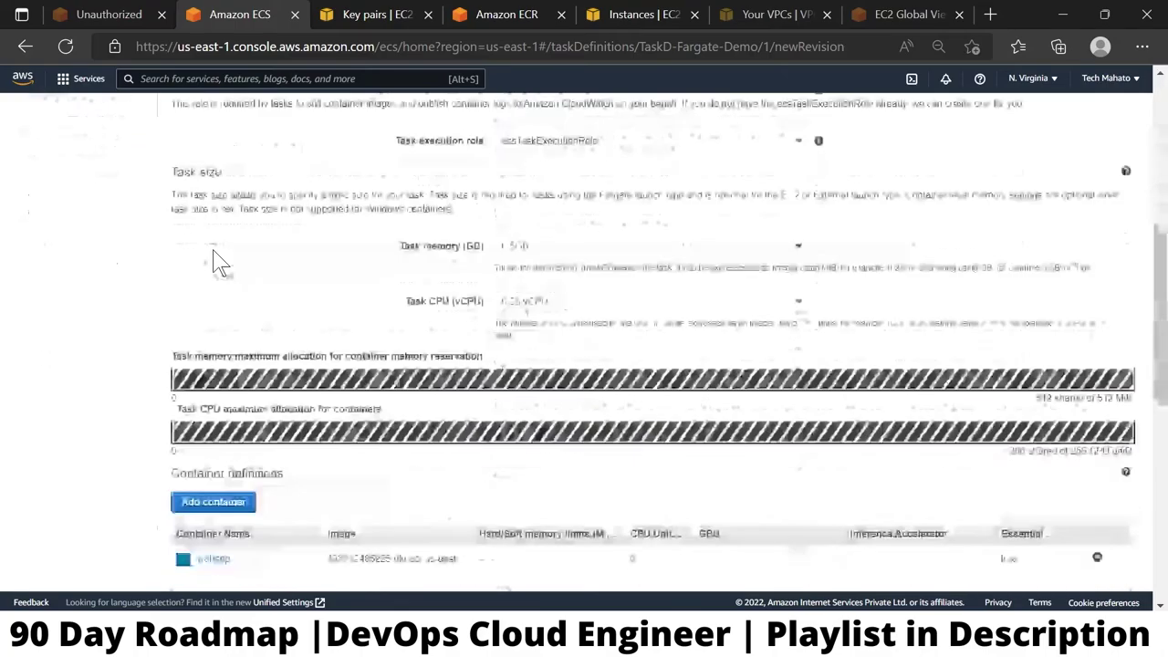
scroll(216, 262, "up", 10)
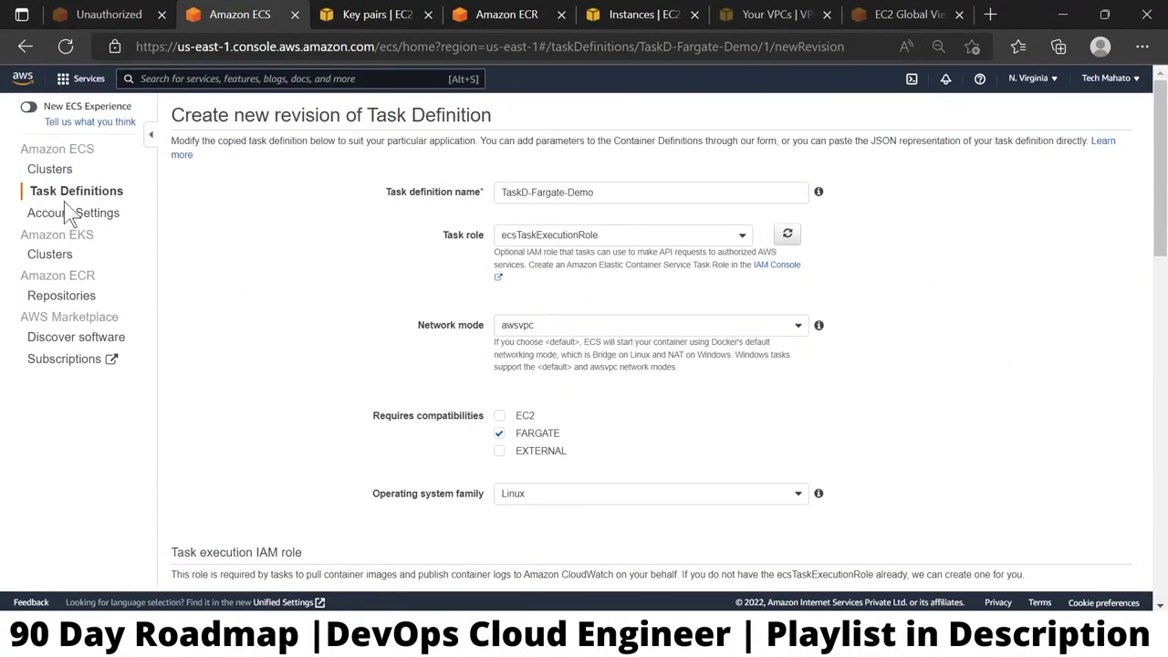
left_click(64, 195)
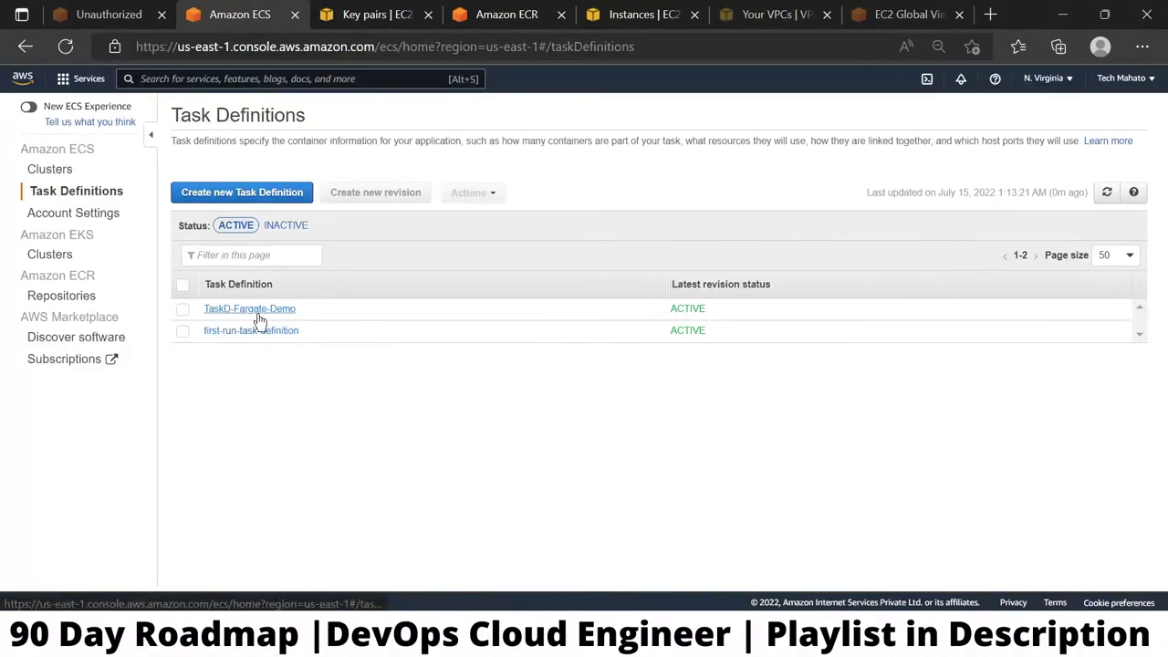
Step: Look through the ECS clusters, open EC2-Cluster-Demo and display its tasks
left_click(52, 172)
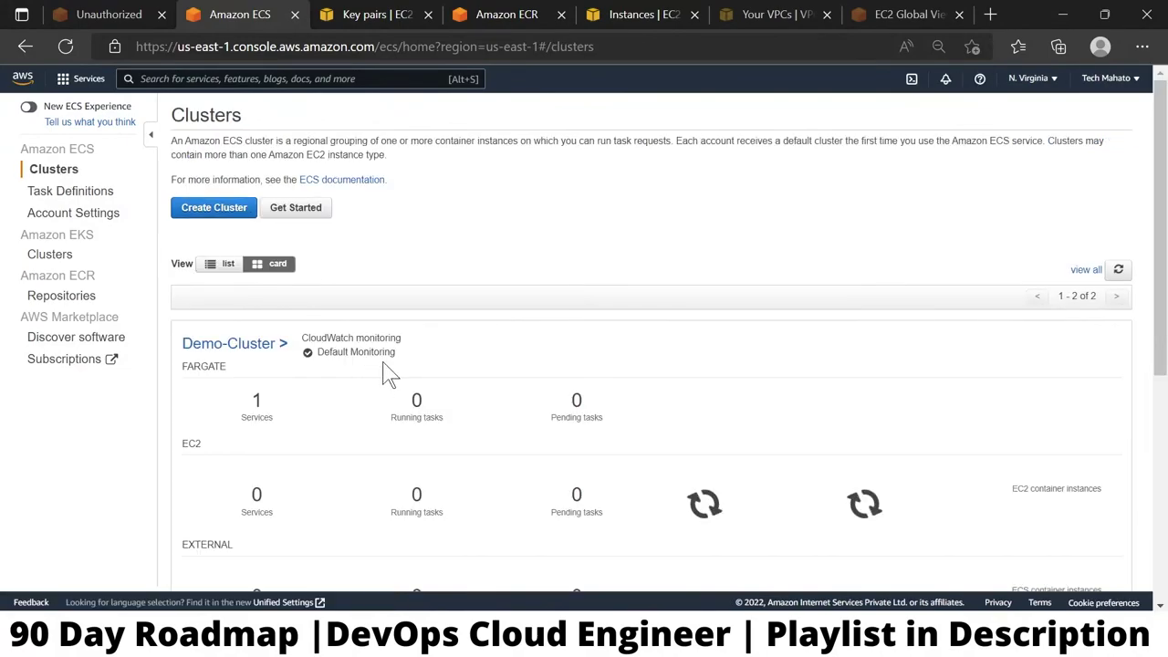
scroll(183, 365, "down", 3)
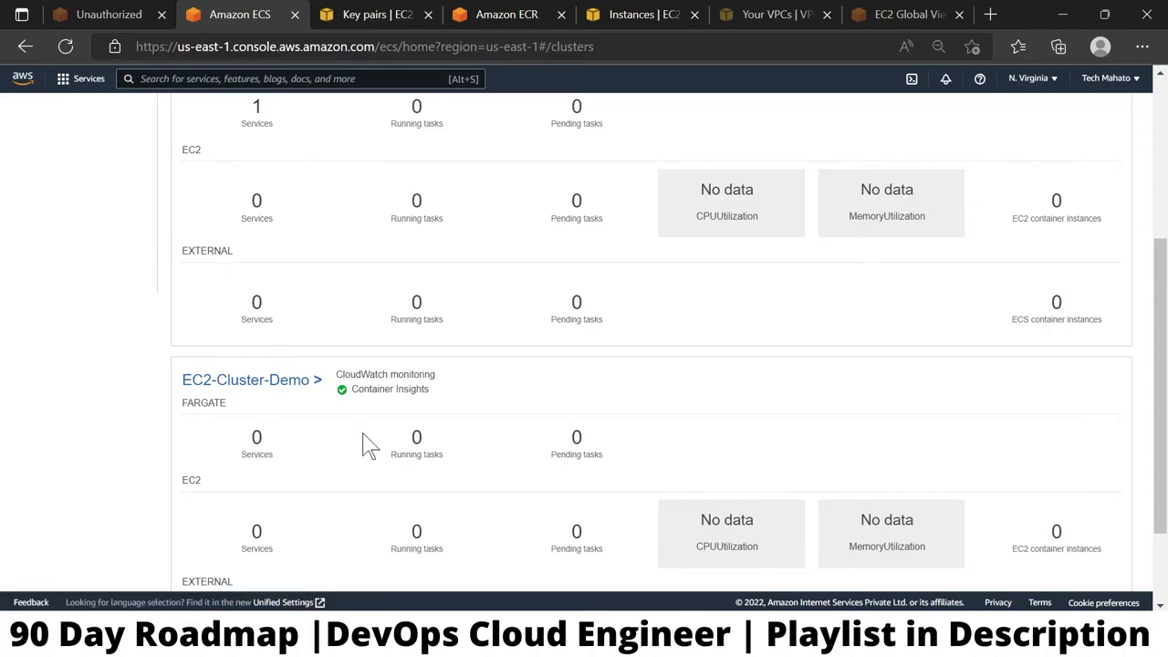
scroll(247, 339, "up", 3)
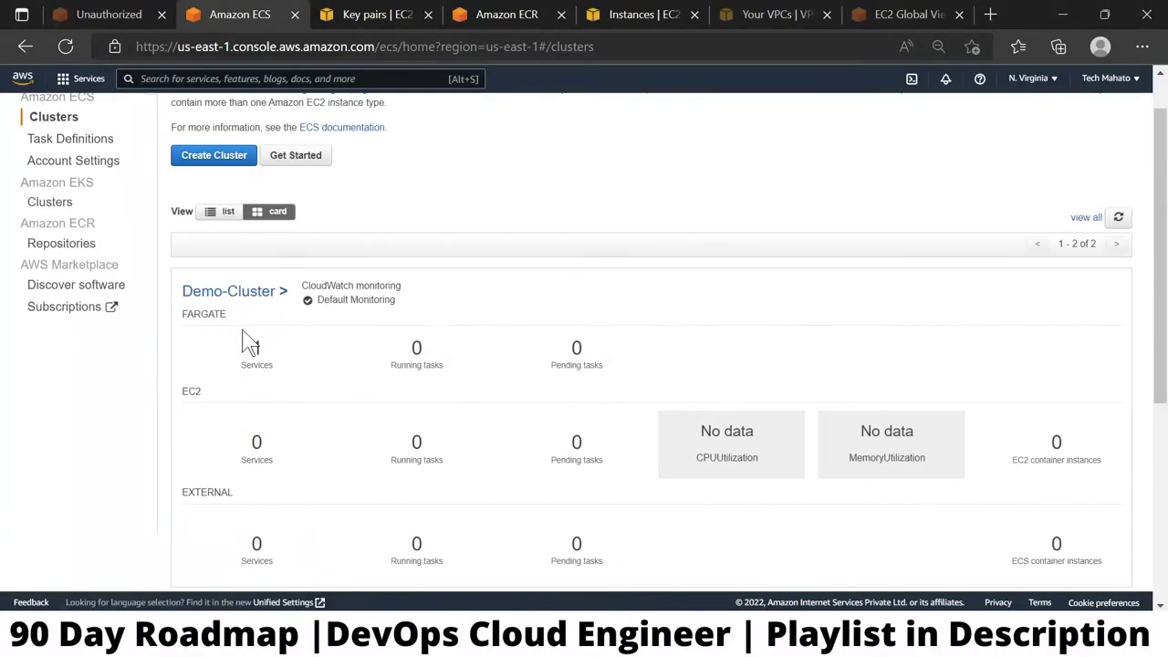
scroll(247, 339, "down", 3)
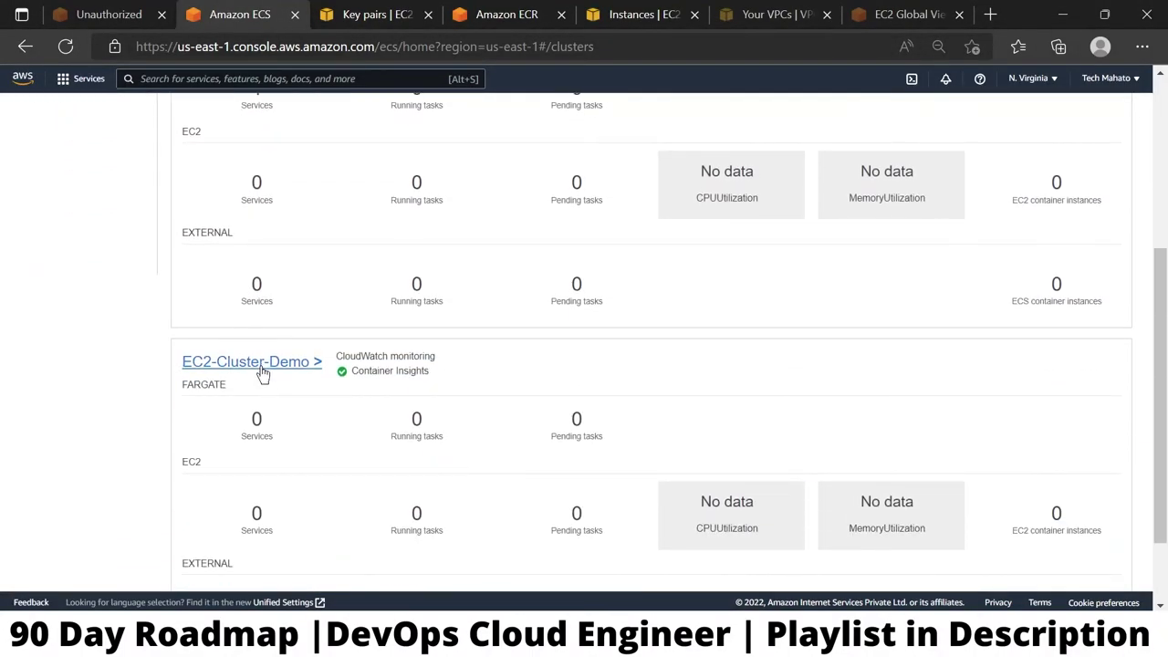
left_click(262, 365)
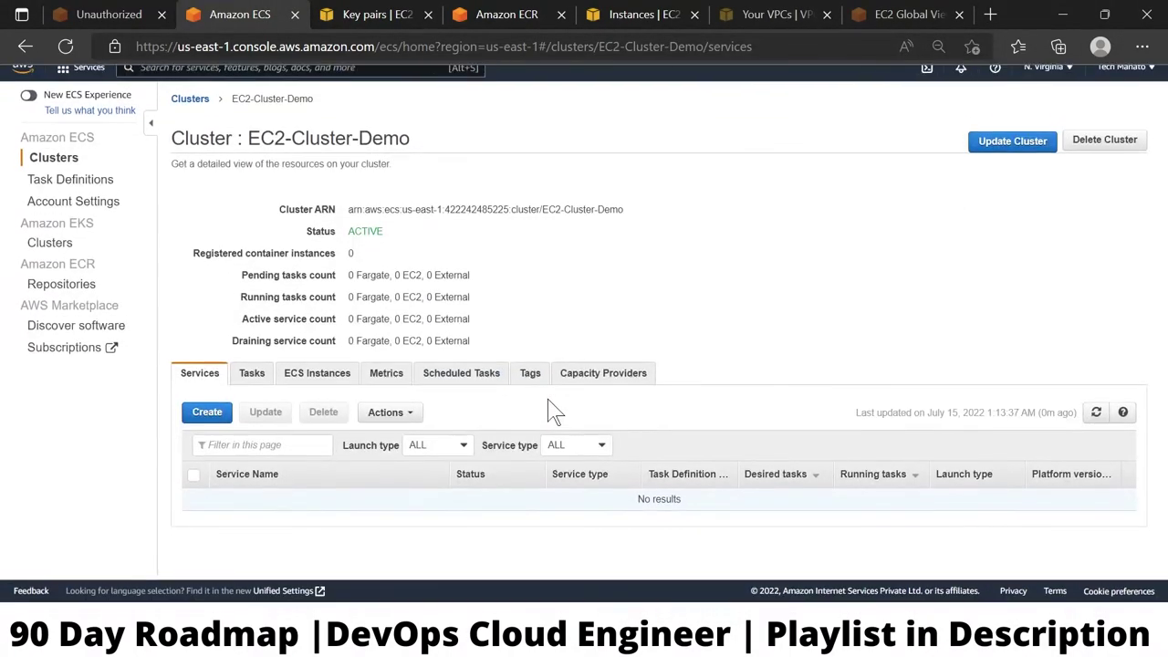
left_click(254, 389)
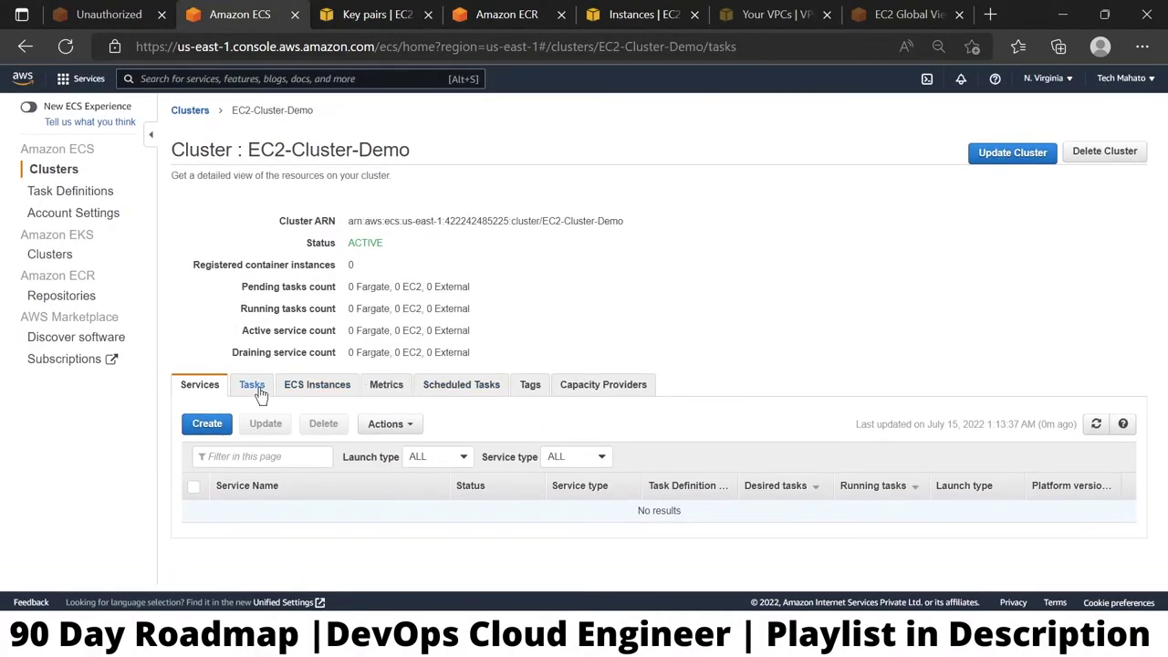